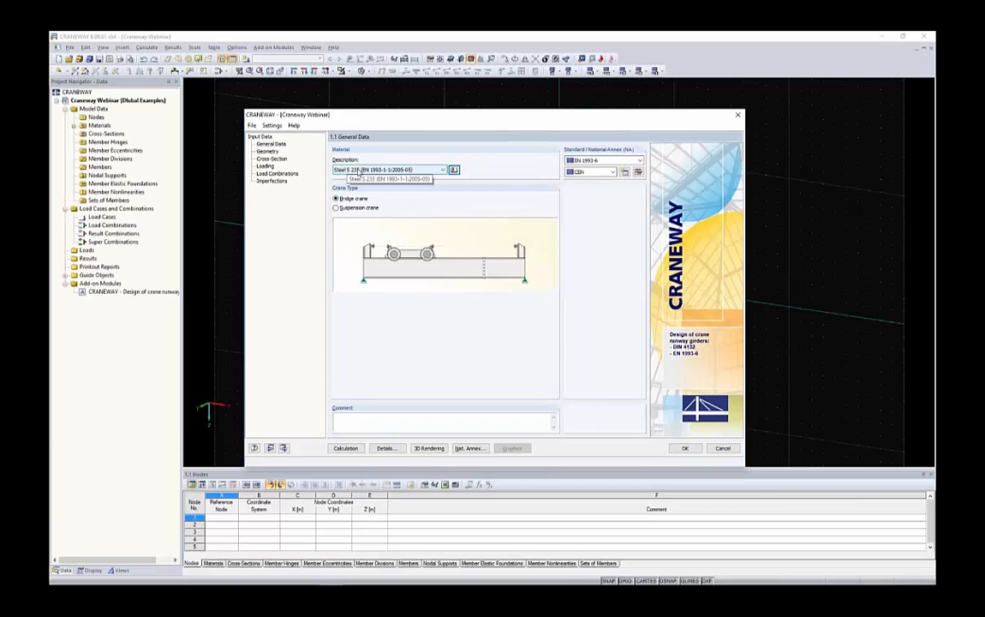
- Look through the steel grades in the material list and the Material Library, then close the library without choosing one
{"action": "left_click", "coordinate": [359, 171]}
{"action": "scroll", "coordinate": [462, 330], "scroll_direction": "down", "scroll_amount": 3}
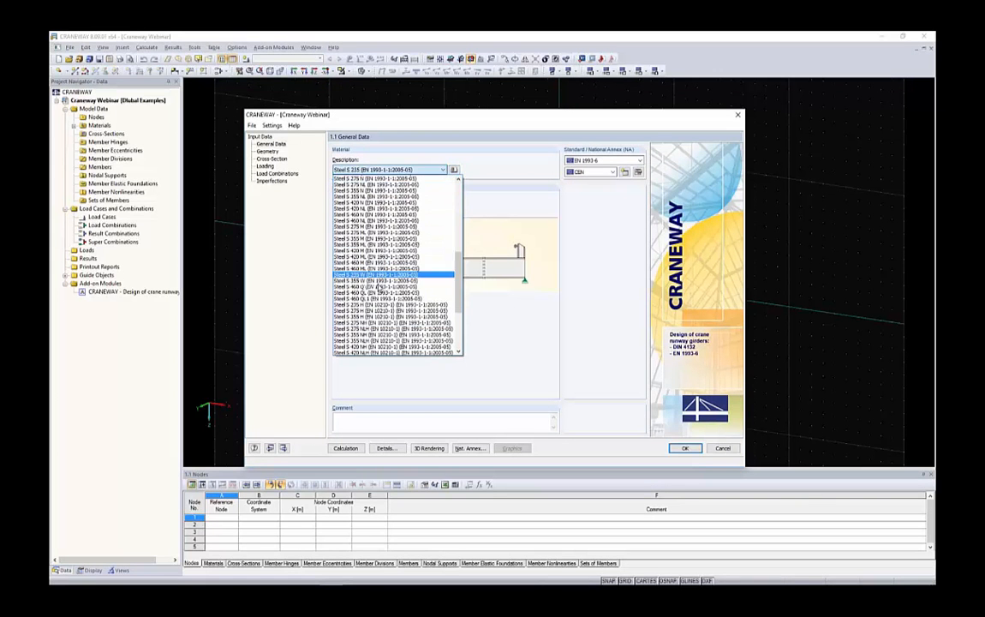
{"action": "left_click_drag", "start_coordinate": [459, 319], "coordinate": [460, 188]}
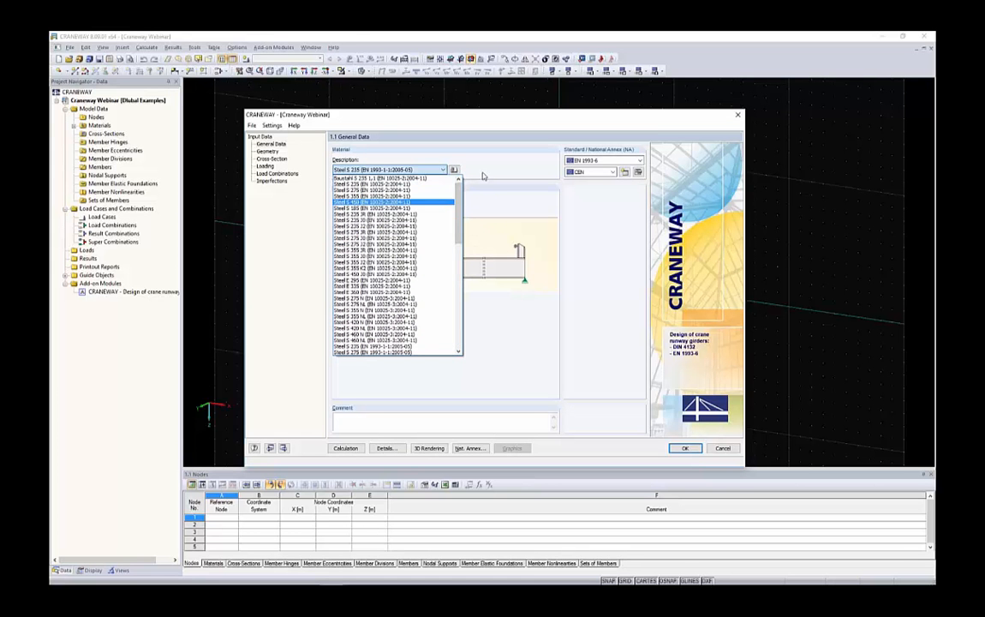
{"action": "left_click", "coordinate": [456, 170]}
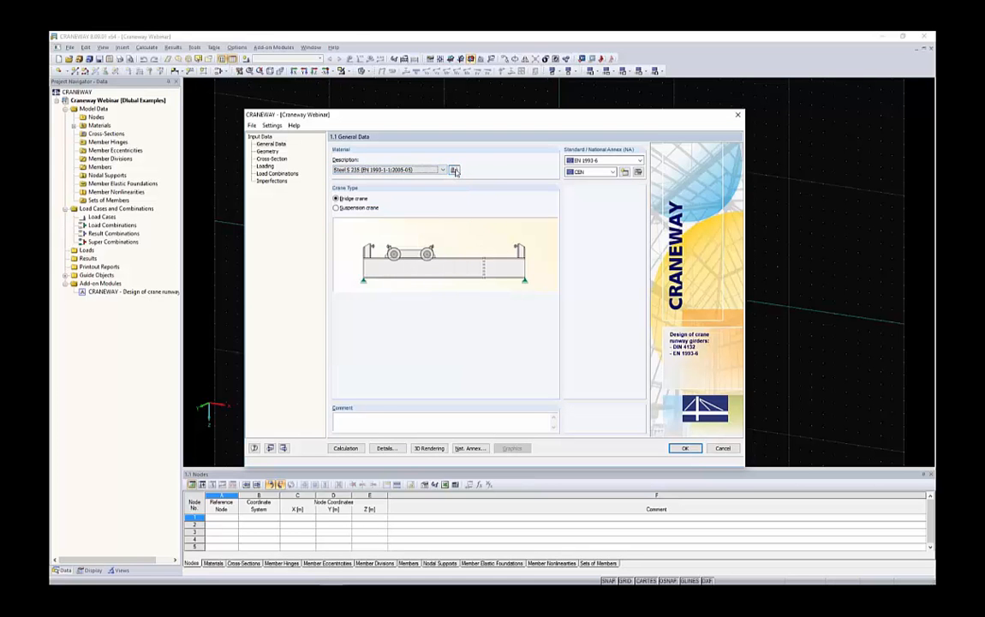
{"action": "left_click", "coordinate": [455, 171]}
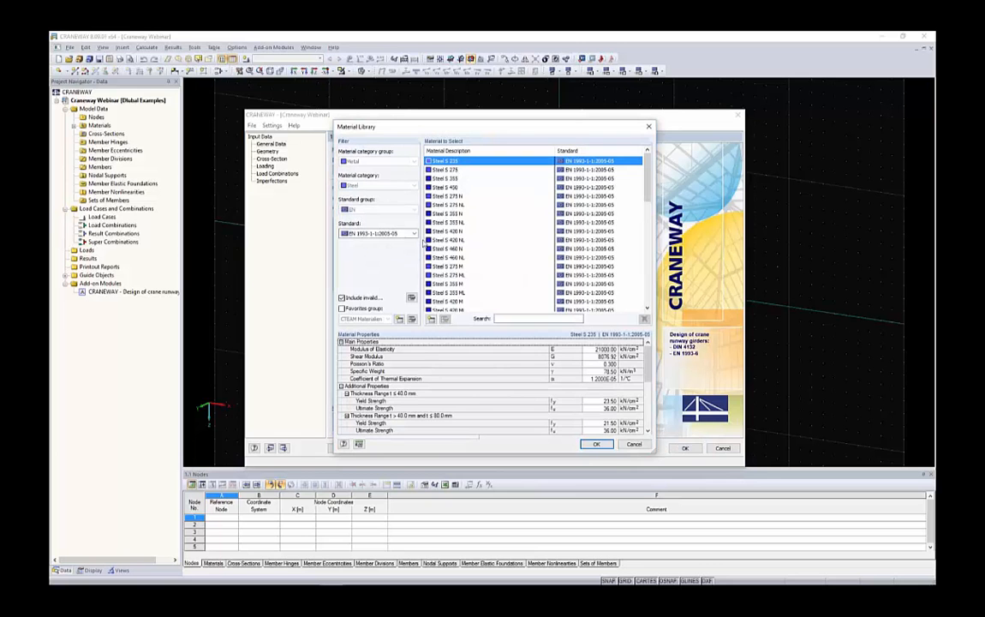
{"action": "scroll", "coordinate": [516, 216], "scroll_direction": "down", "scroll_amount": 6}
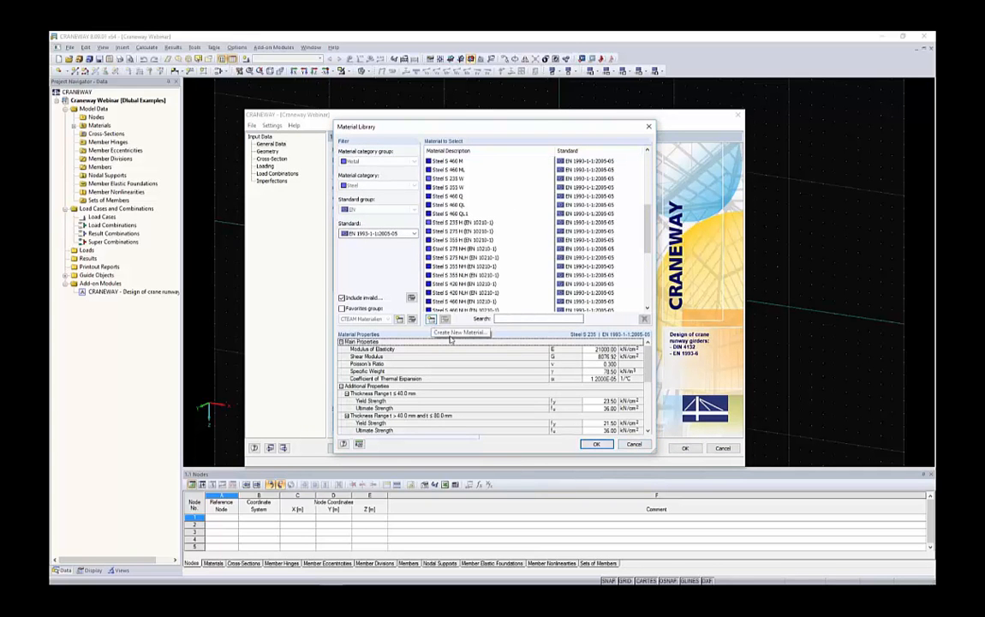
{"action": "left_click", "coordinate": [636, 446]}
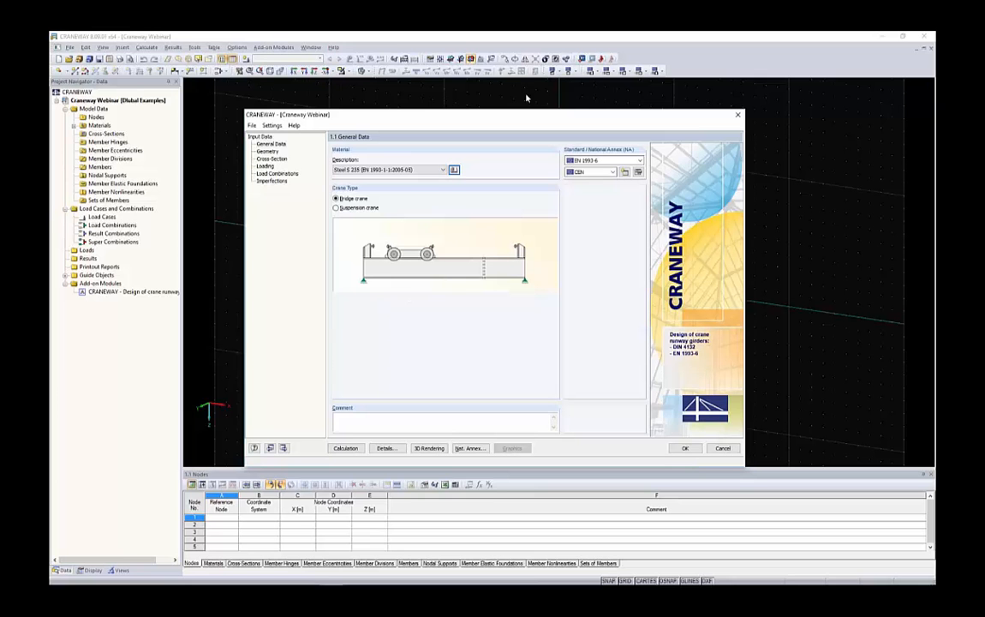
- Set the girder material to Steel S 355 (EN 1993-1-1:2005-05) and choose EN 1993-6 European Union as the standard
{"action": "left_click", "coordinate": [392, 170]}
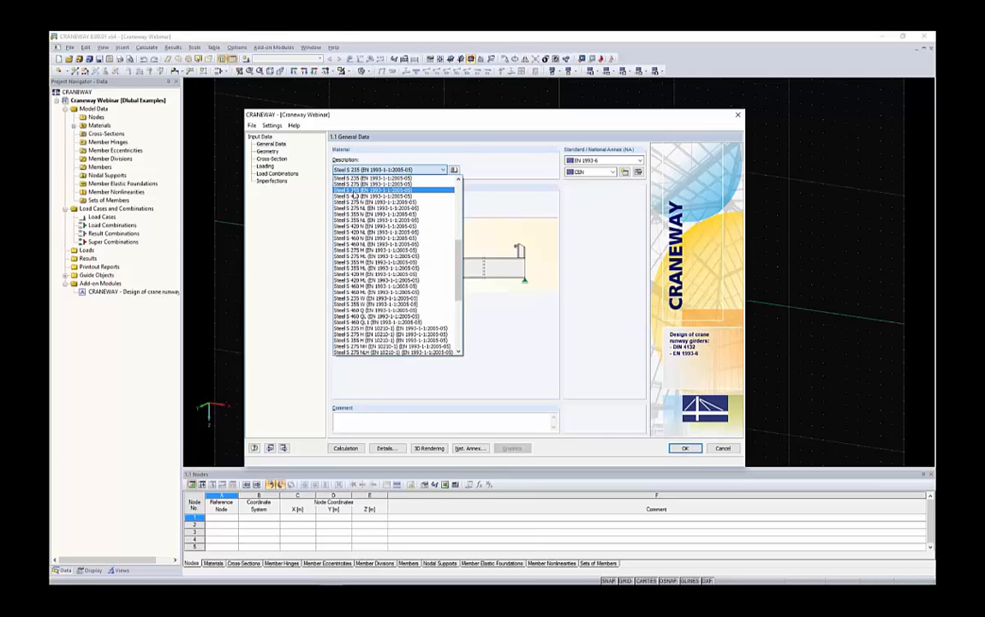
{"action": "left_click", "coordinate": [362, 190]}
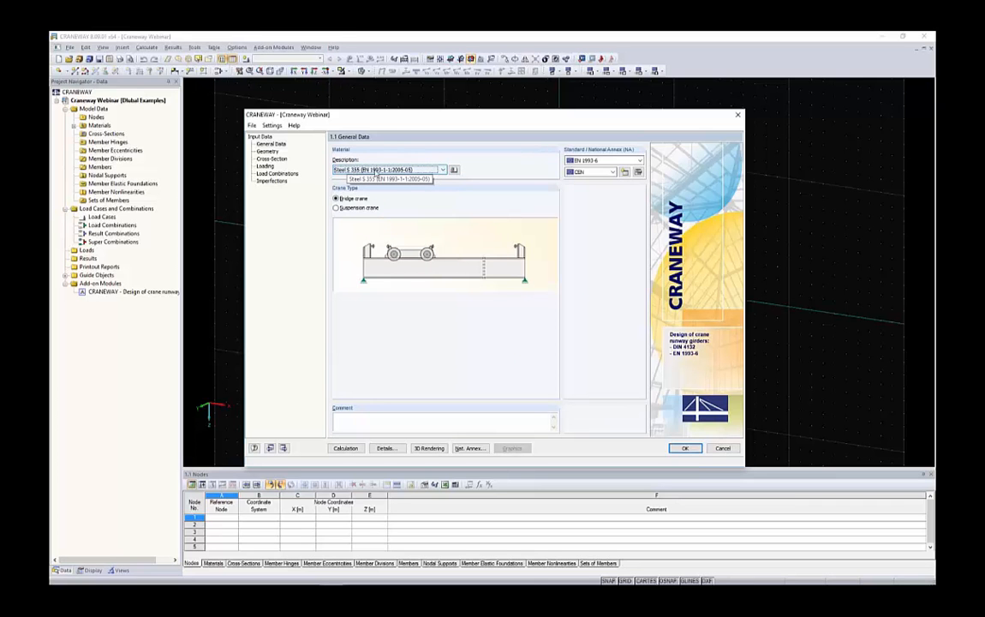
{"action": "left_click", "coordinate": [591, 160]}
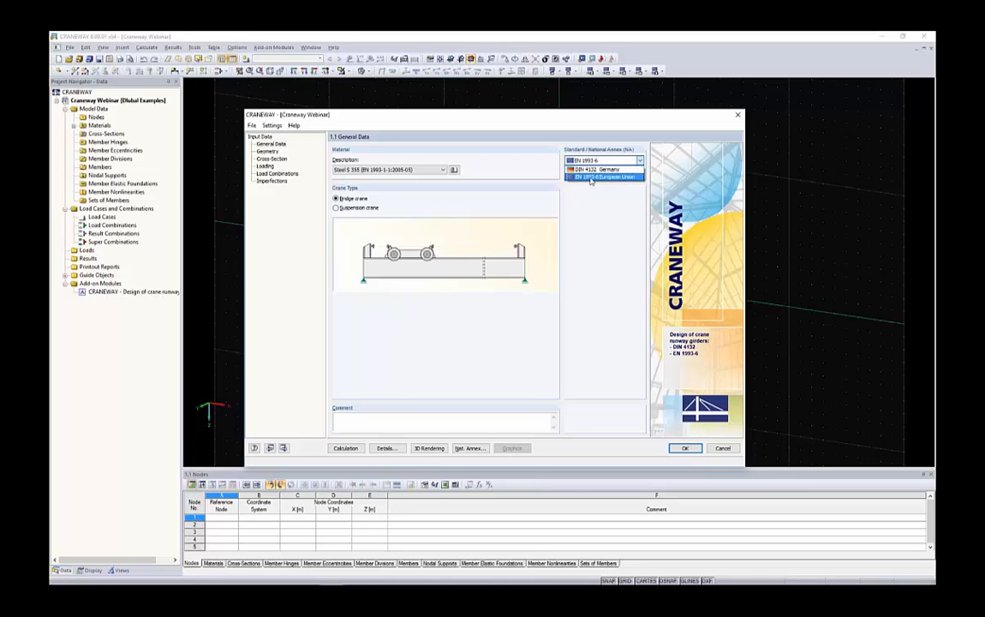
{"action": "left_click", "coordinate": [595, 178]}
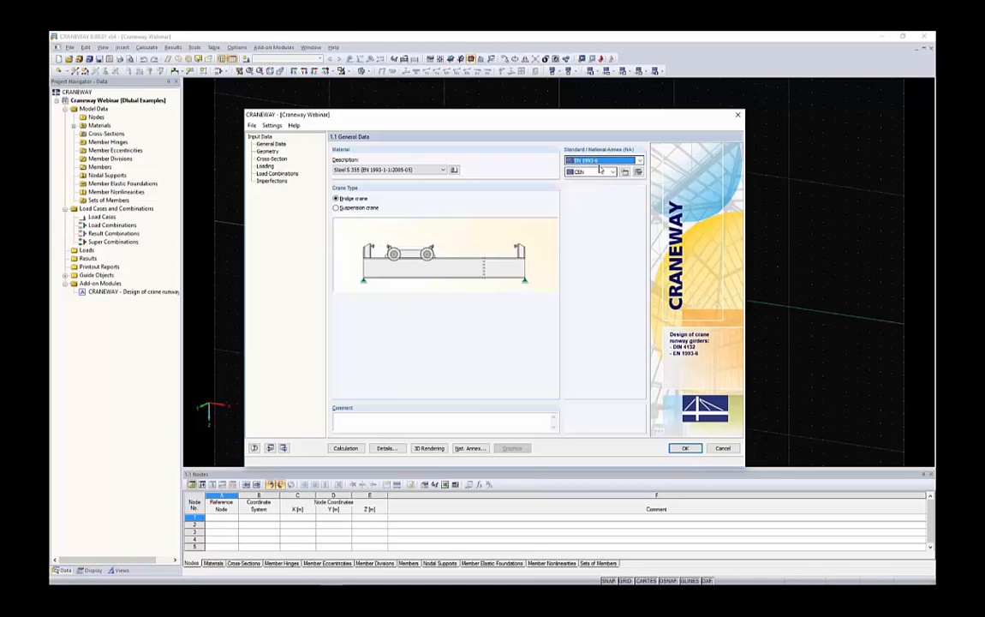
- Examine the available national annexes and the factors in a new CEN-based annex's settings, then cancel without saving
{"action": "left_click", "coordinate": [600, 171]}
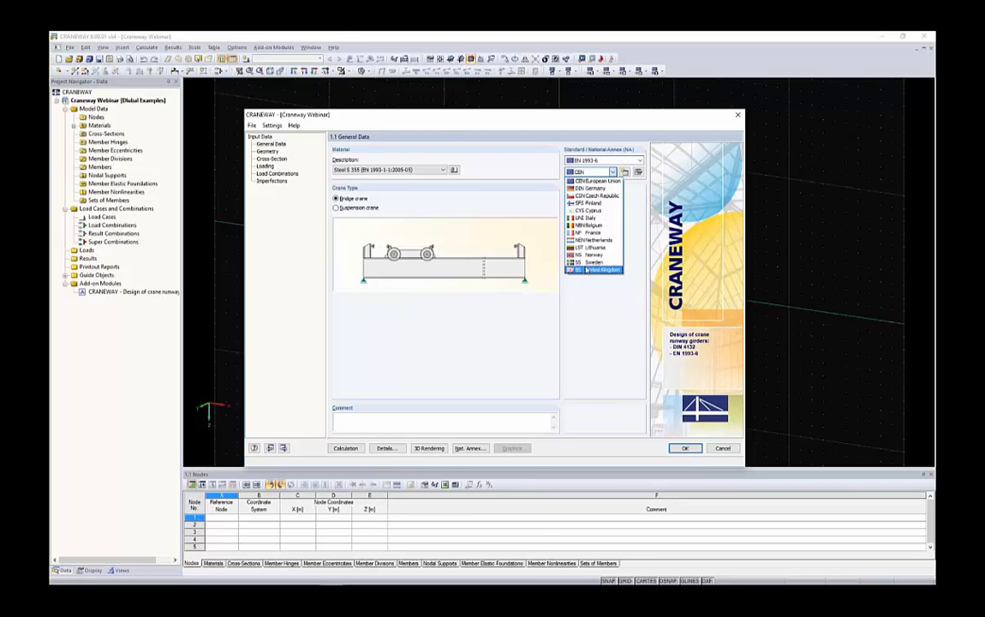
{"action": "left_click", "coordinate": [638, 184]}
{"action": "left_click", "coordinate": [625, 172]}
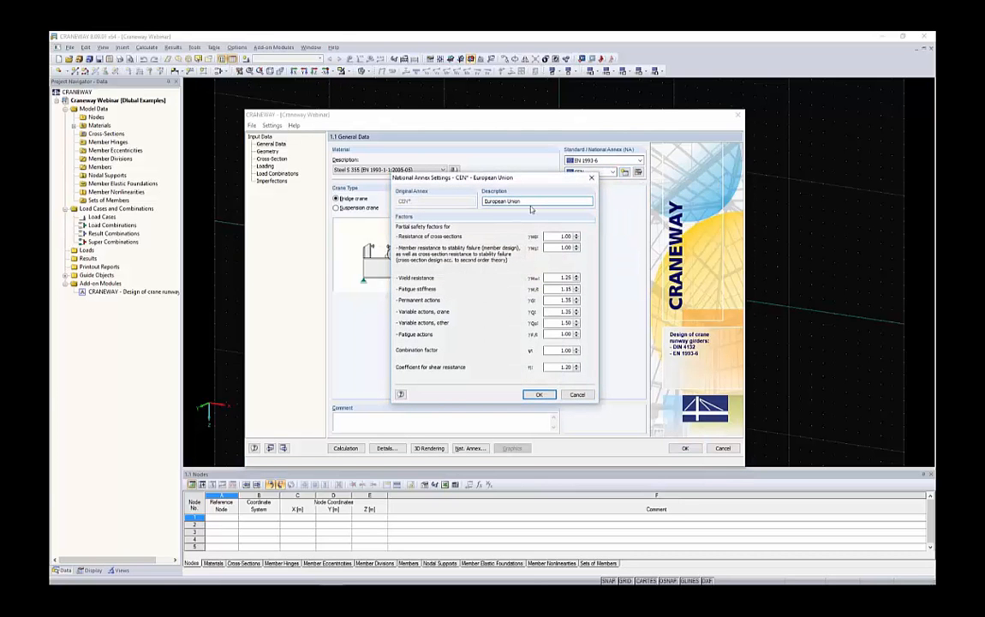
{"action": "left_click", "coordinate": [488, 200]}
{"action": "left_click", "coordinate": [578, 394]}
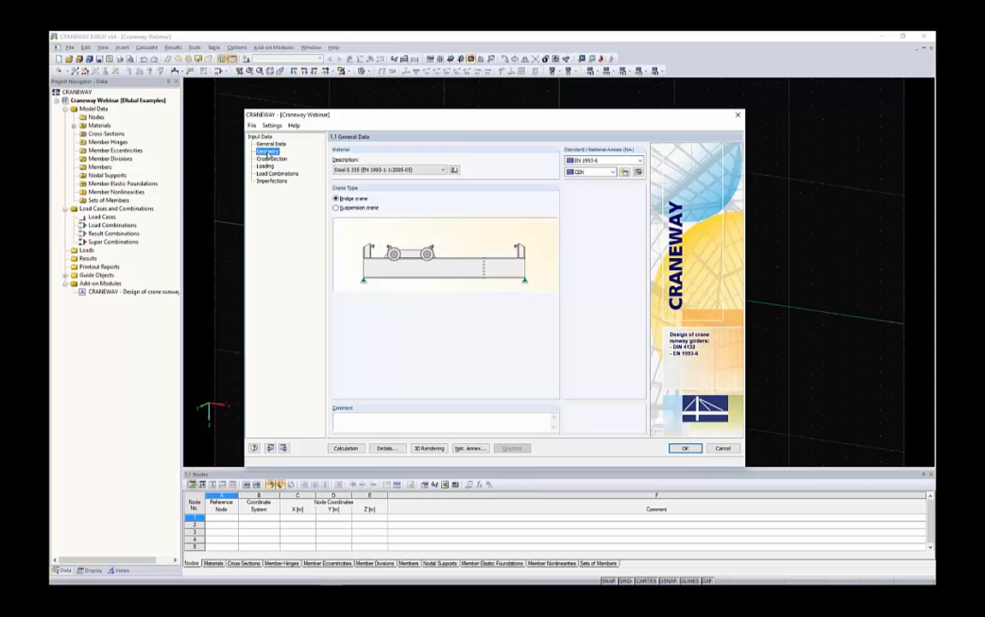
- Set the total girder length to 28 m in the geometry data
{"action": "left_click", "coordinate": [267, 152]}
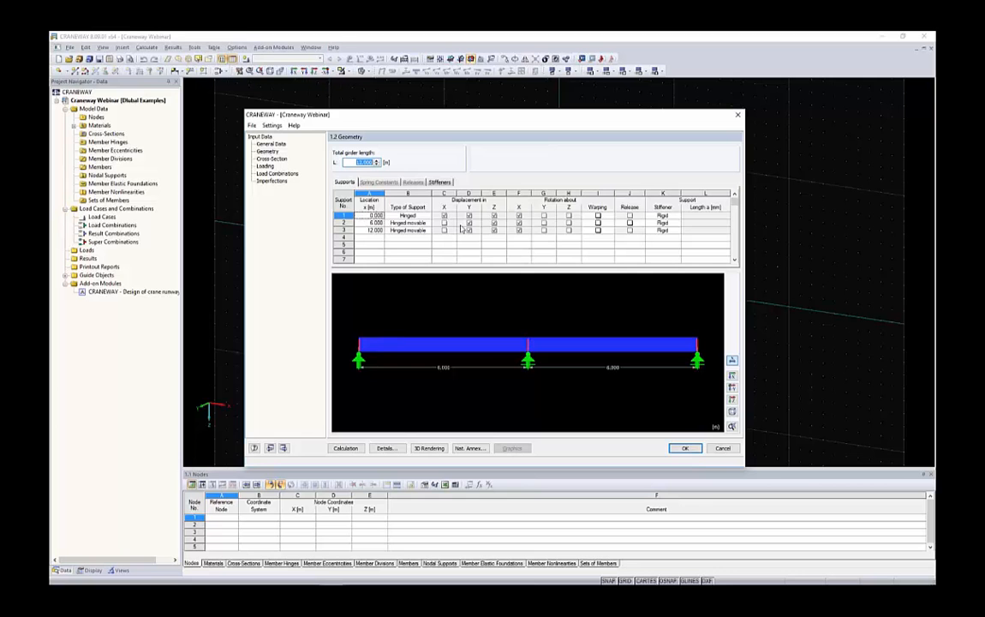
{"action": "middle_click_drag", "start_coordinate": [569, 308], "coordinate": [534, 348], "text": "ctrl"}
{"action": "middle_click_drag", "start_coordinate": [563, 279], "coordinate": [708, 409], "text": "ctrl"}
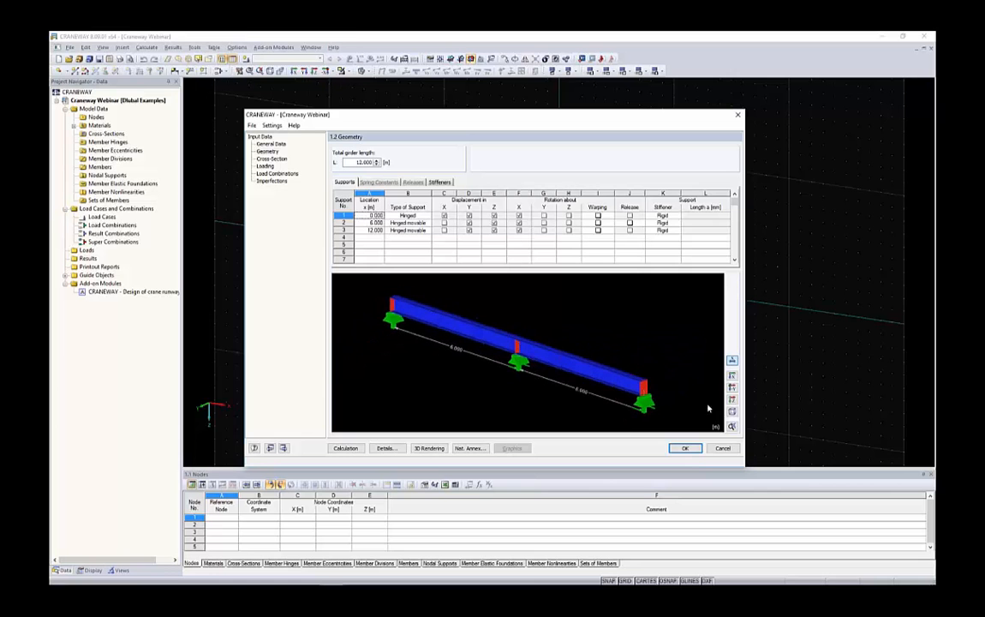
{"action": "left_click", "coordinate": [731, 411]}
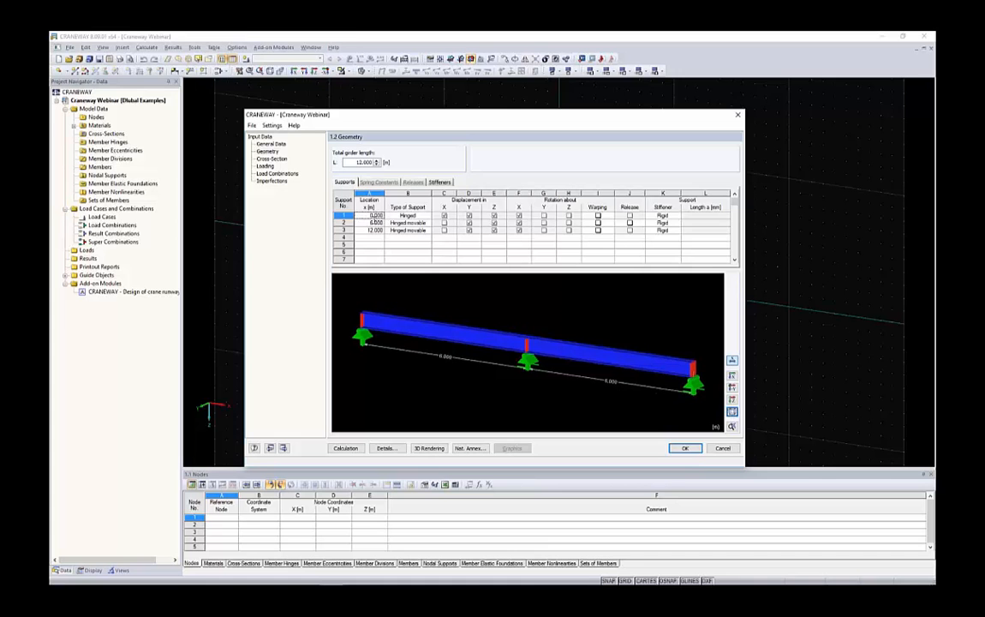
{"action": "left_click_drag", "start_coordinate": [355, 162], "coordinate": [399, 159]}
{"action": "type", "text": "28"}
{"action": "left_click", "coordinate": [402, 215]}
- Place support 2 at x = 14 m and support 3 at x = 28 m along the girder
{"action": "left_click", "coordinate": [373, 213]}
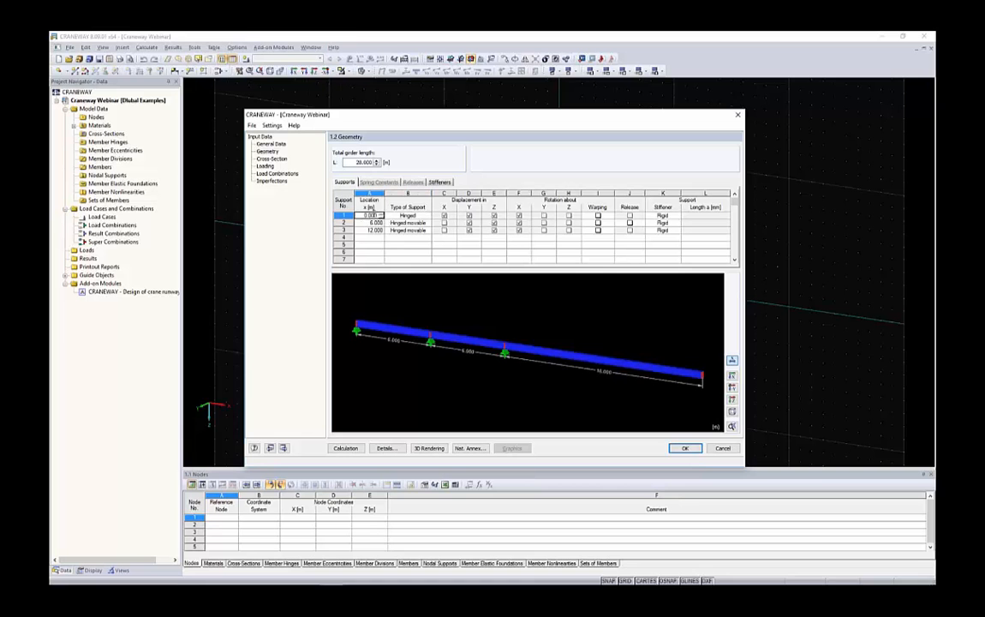
{"action": "double_click", "coordinate": [372, 223]}
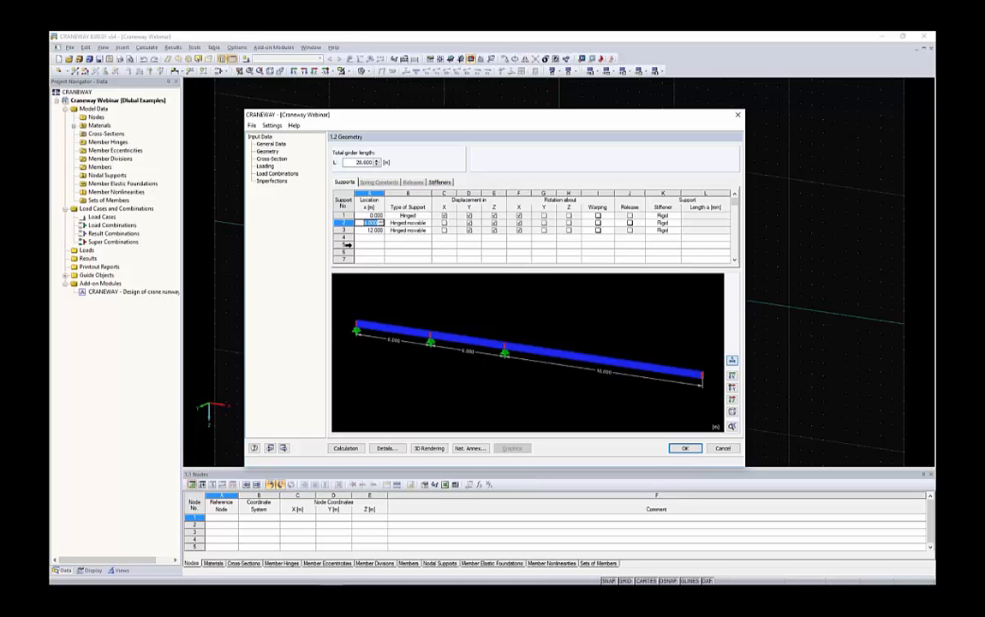
{"action": "type", "text": "14"}
{"action": "key", "text": "Return"}
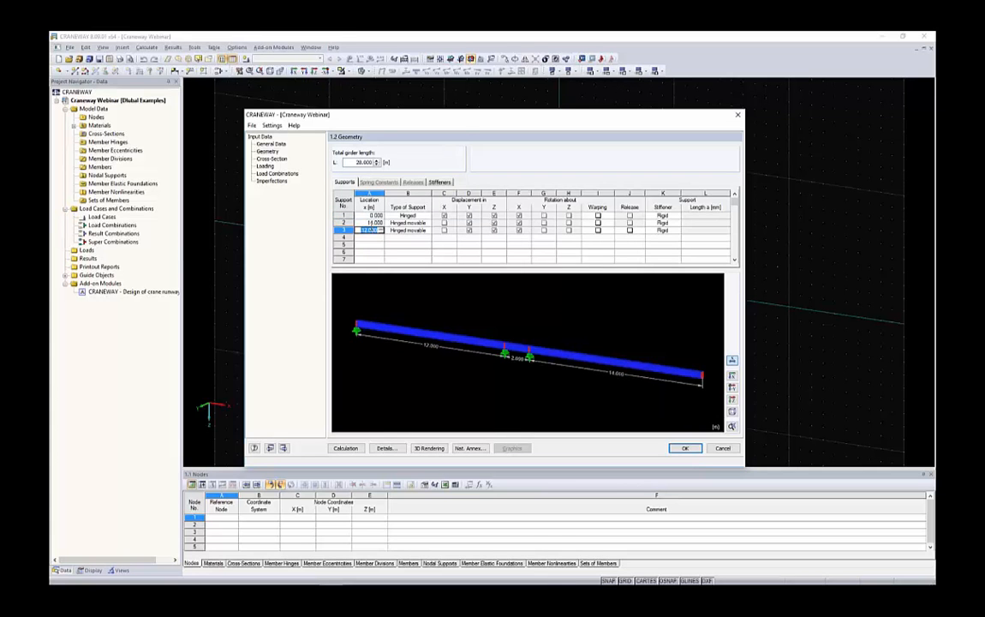
{"action": "type", "text": "28"}
{"action": "key", "text": "Tab"}
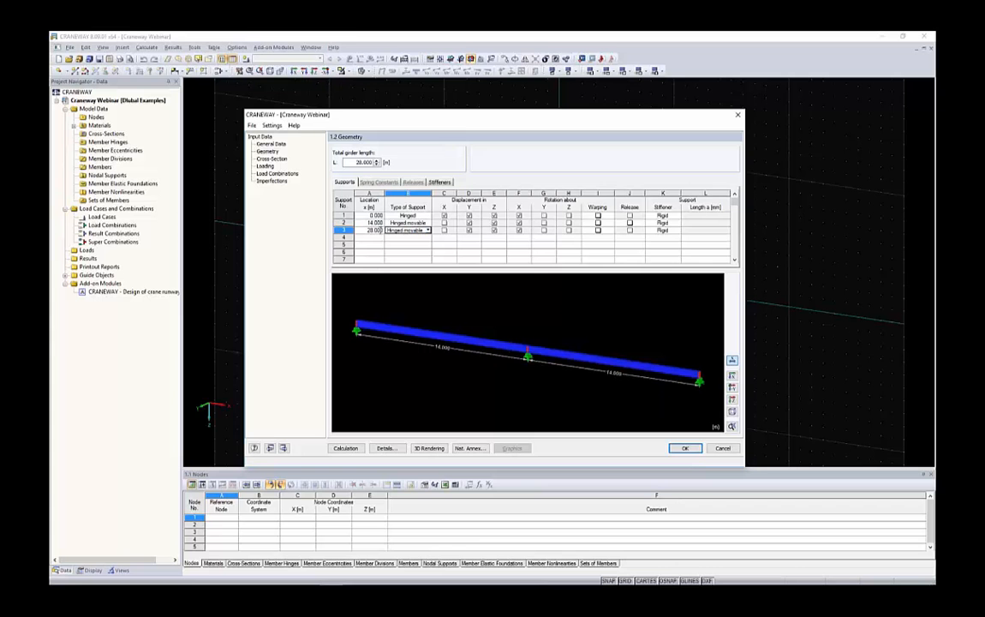
- Examine the three supports' types and their displacement and rotation restraints, including the middle support in the girder graphic
{"action": "left_click", "coordinate": [403, 215]}
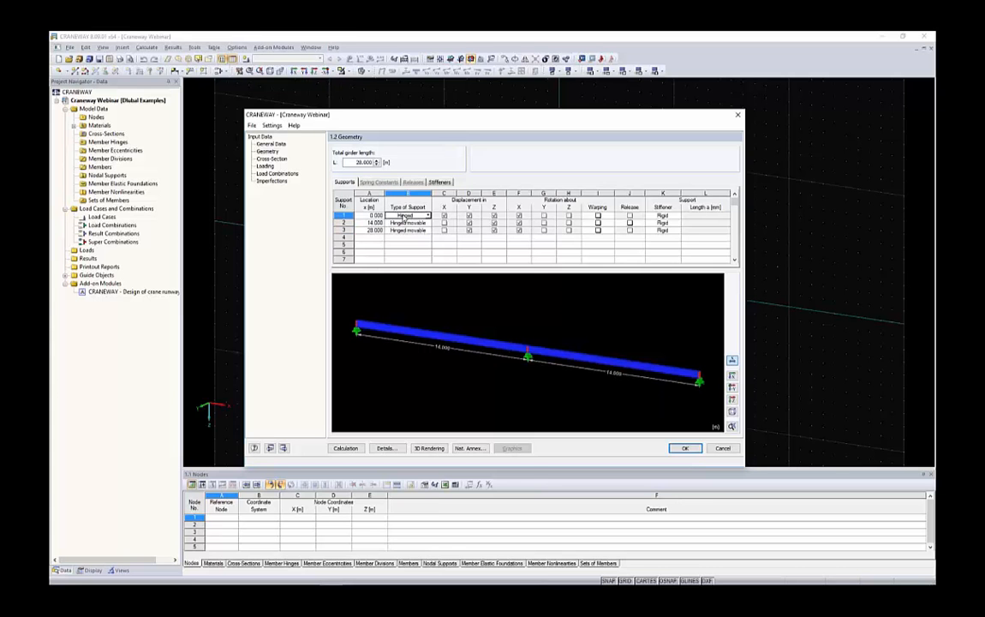
{"action": "left_click", "coordinate": [429, 215]}
{"action": "left_click", "coordinate": [428, 222]}
{"action": "key", "text": "Down"}
{"action": "scroll", "coordinate": [526, 364], "scroll_direction": "up", "scroll_amount": 2}
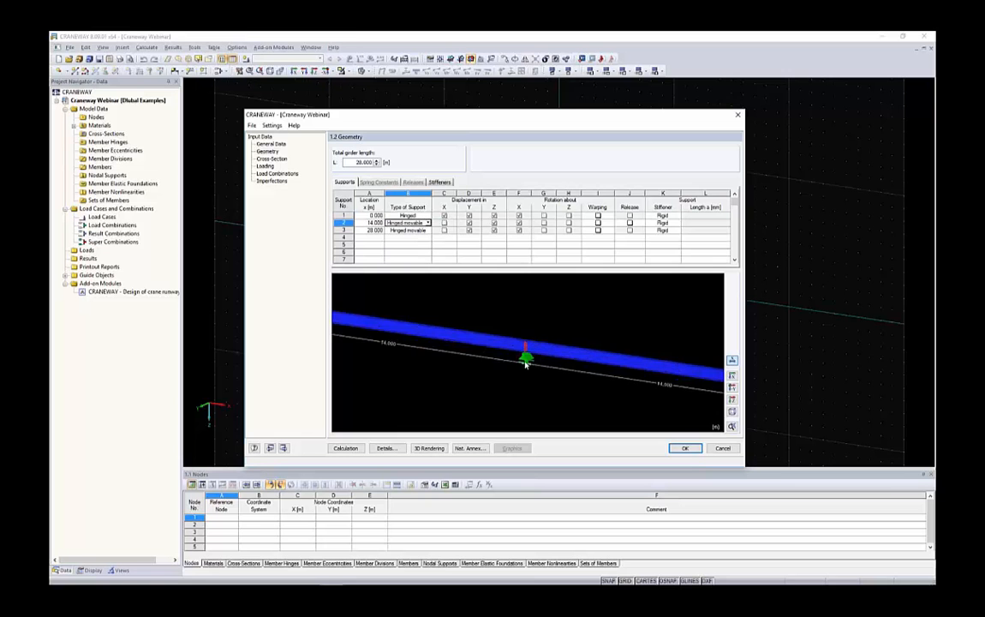
{"action": "scroll", "coordinate": [526, 363], "scroll_direction": "down", "scroll_amount": 3}
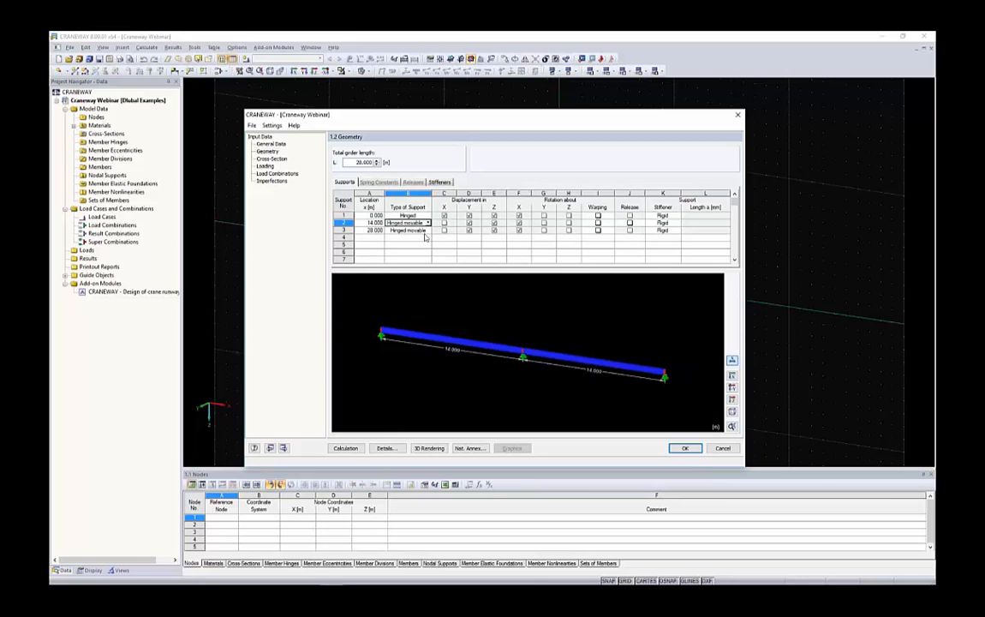
{"action": "left_click_drag", "start_coordinate": [443, 215], "coordinate": [573, 233]}
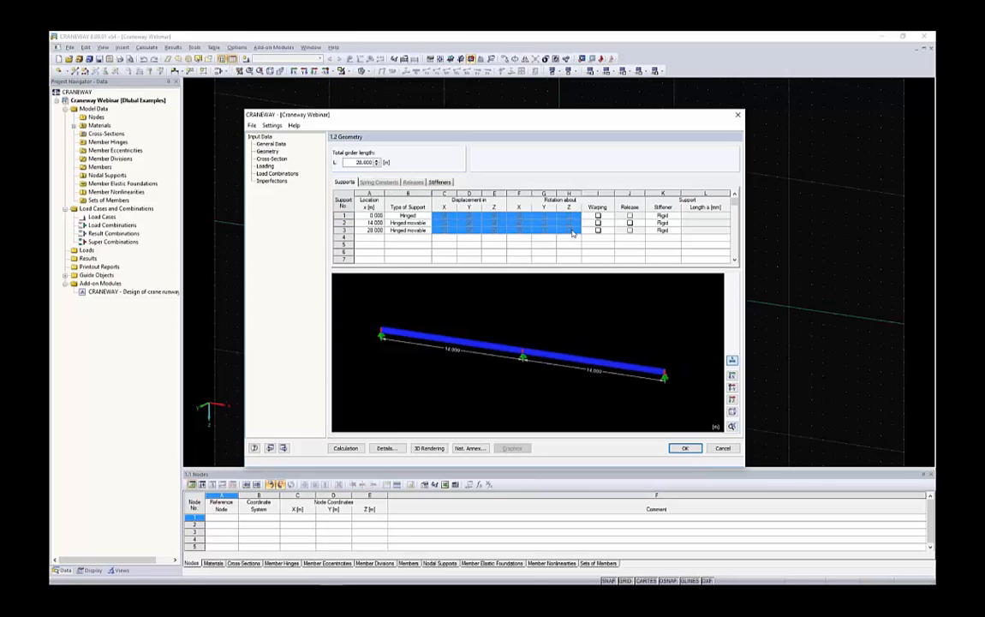
{"action": "left_click", "coordinate": [447, 216]}
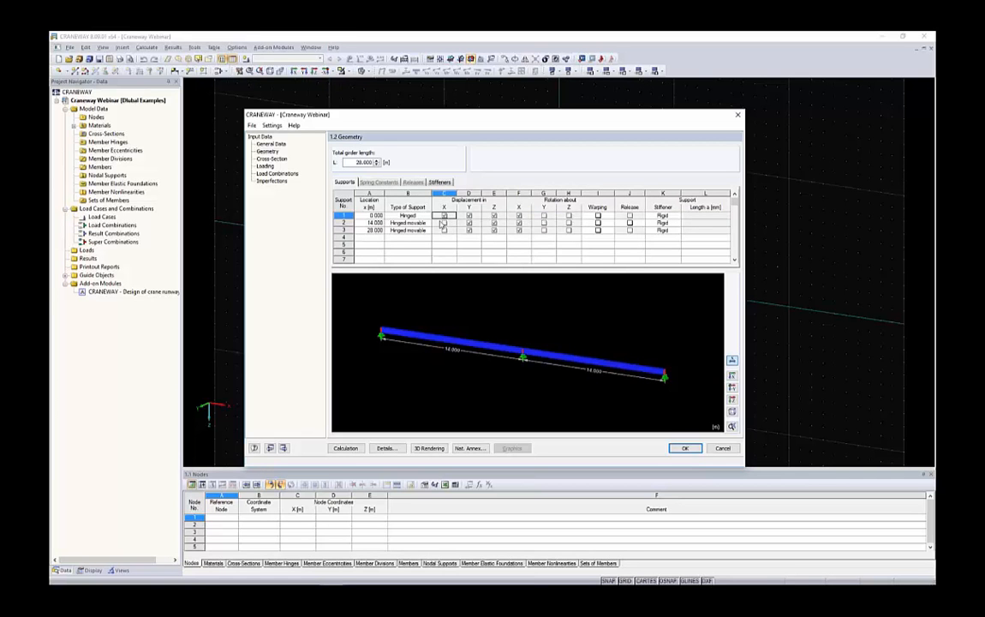
{"action": "left_click_drag", "start_coordinate": [443, 223], "coordinate": [561, 229]}
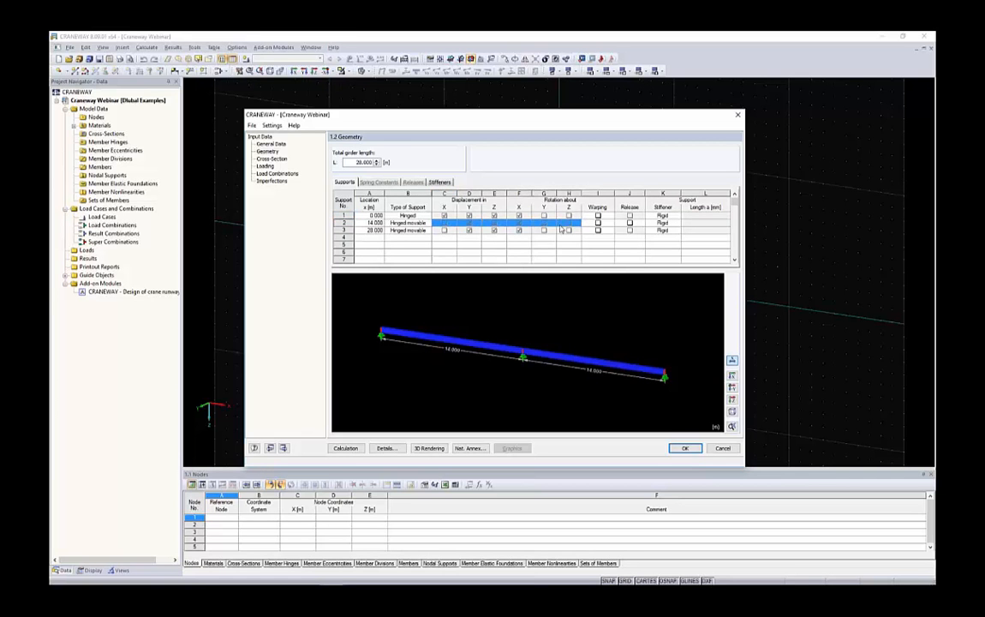
- Try the User-defined support type for support 2 at 14 m
{"action": "left_click", "coordinate": [429, 223]}
{"action": "left_click", "coordinate": [428, 225]}
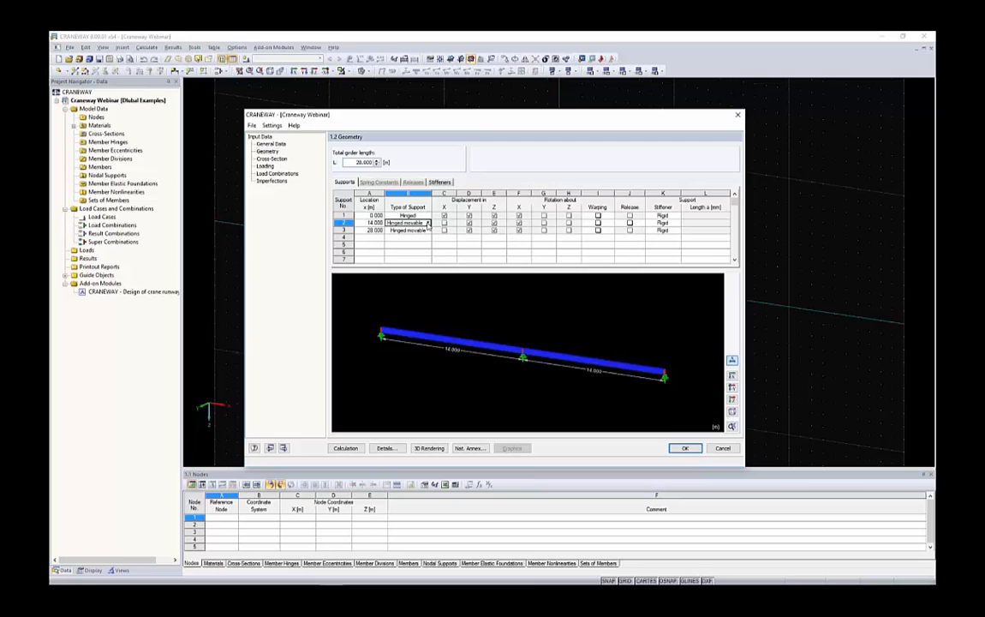
{"action": "left_click", "coordinate": [427, 222]}
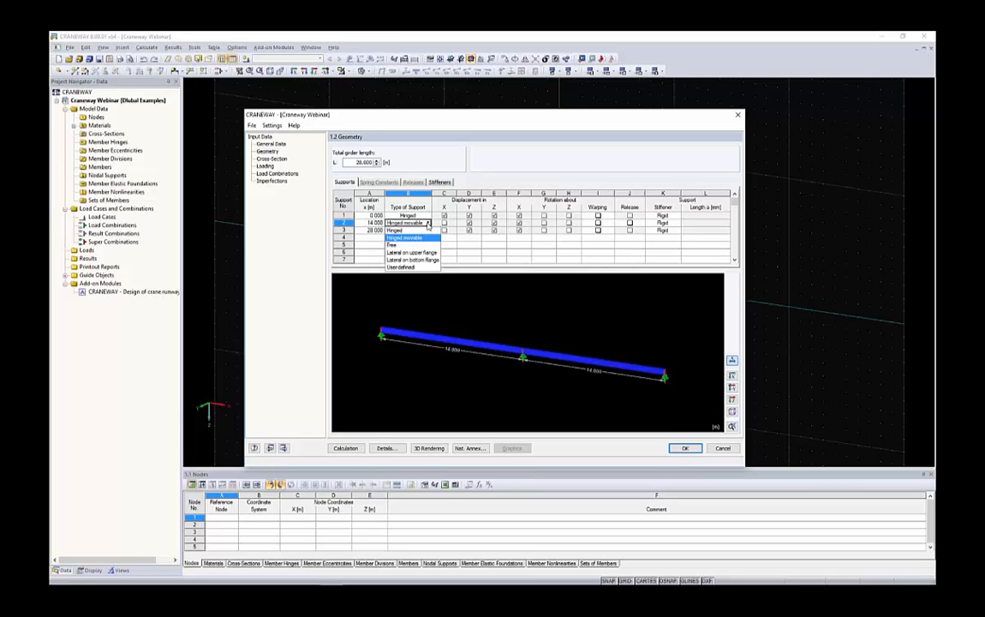
{"action": "left_click", "coordinate": [413, 267]}
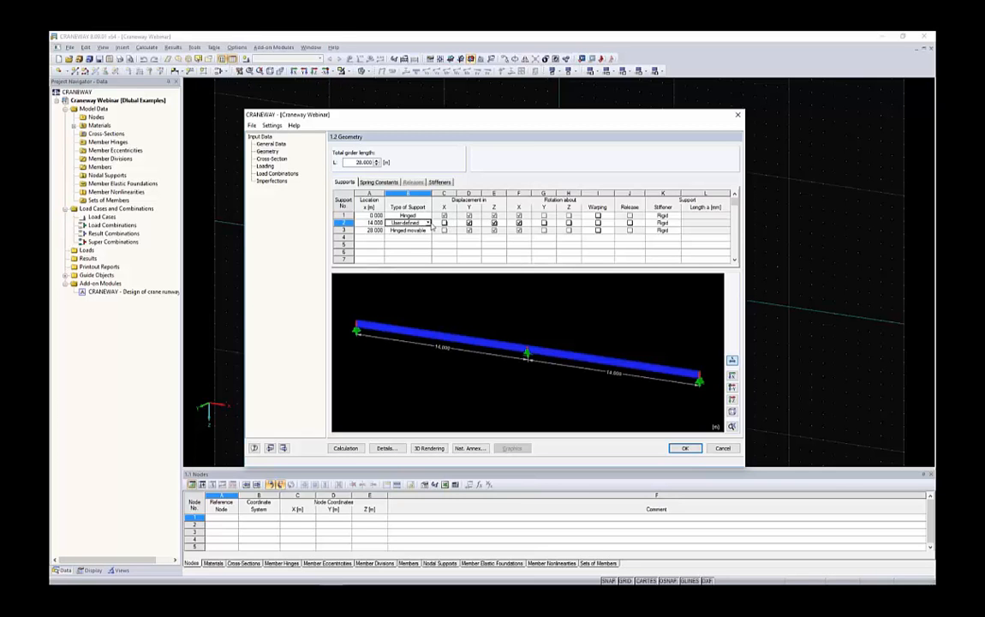
- Change support 2 to the Lateral on upper flange type and inspect its symbol on the girder graphic
{"action": "left_click", "coordinate": [426, 223]}
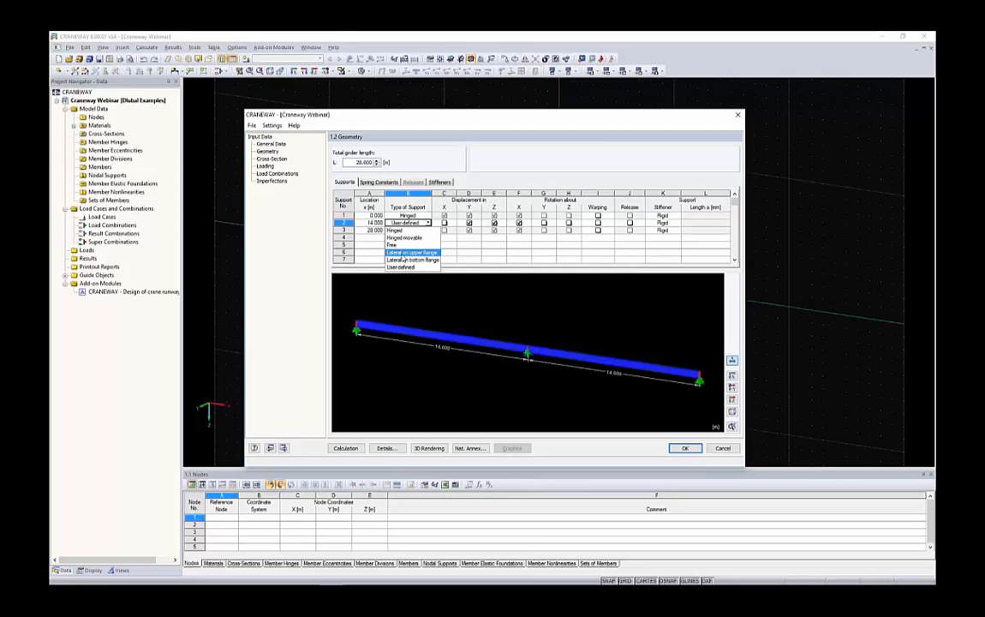
{"action": "left_click", "coordinate": [404, 255]}
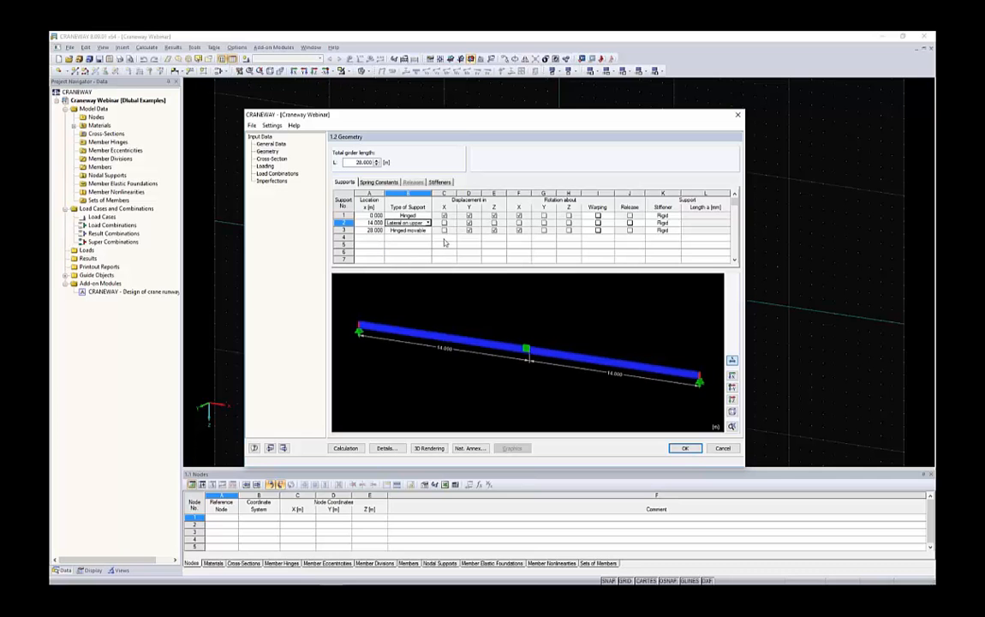
{"action": "scroll", "coordinate": [528, 347], "scroll_direction": "up", "scroll_amount": 3}
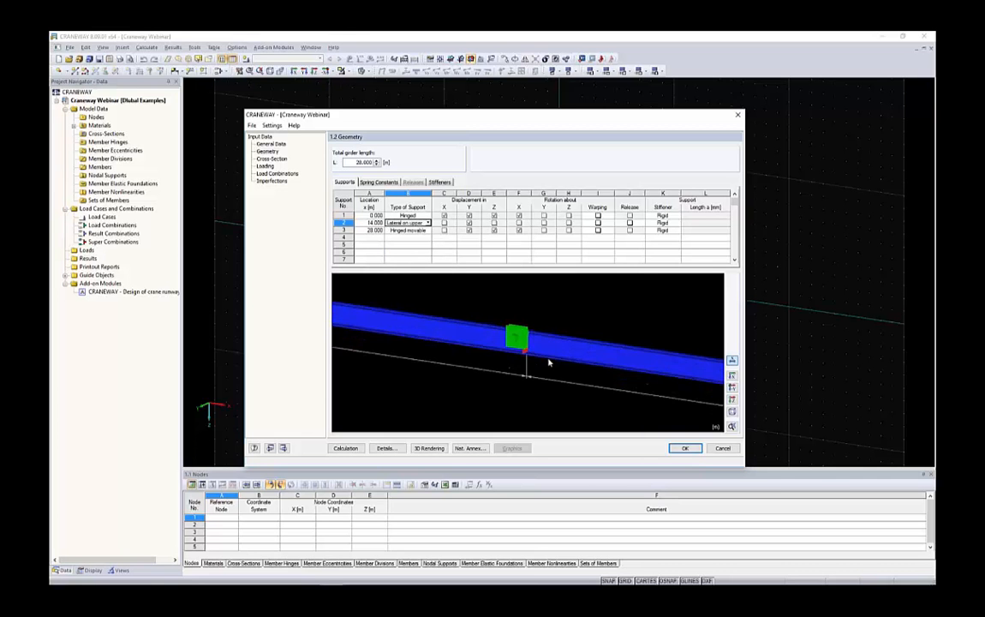
{"action": "scroll", "coordinate": [549, 362], "scroll_direction": "down", "scroll_amount": 4}
{"action": "middle_click_drag", "start_coordinate": [549, 362], "coordinate": [336, 309], "text": "ctrl"}
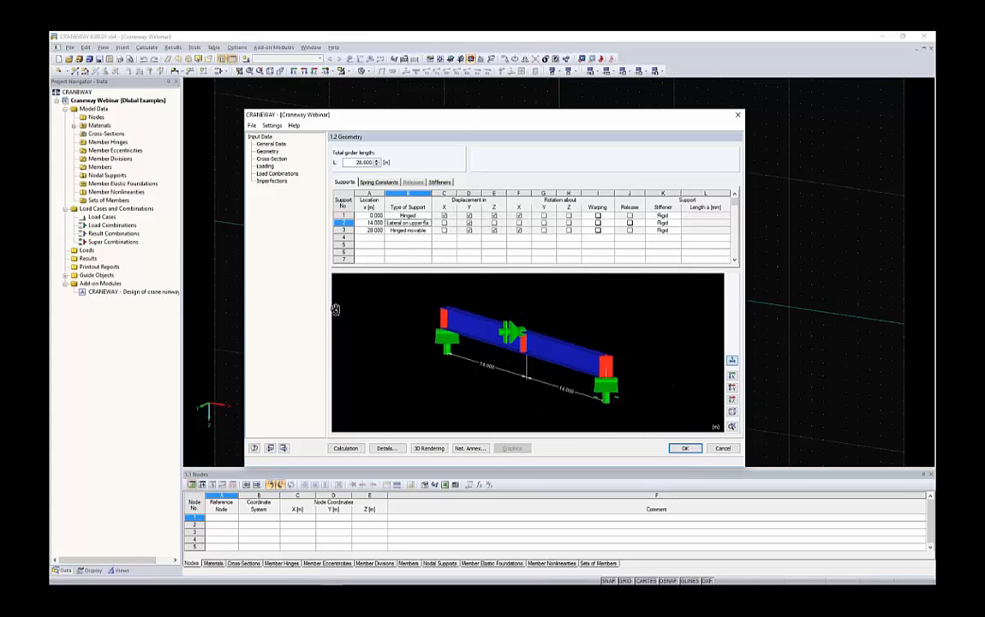
{"action": "scroll", "coordinate": [380, 334], "scroll_direction": "up", "scroll_amount": 4}
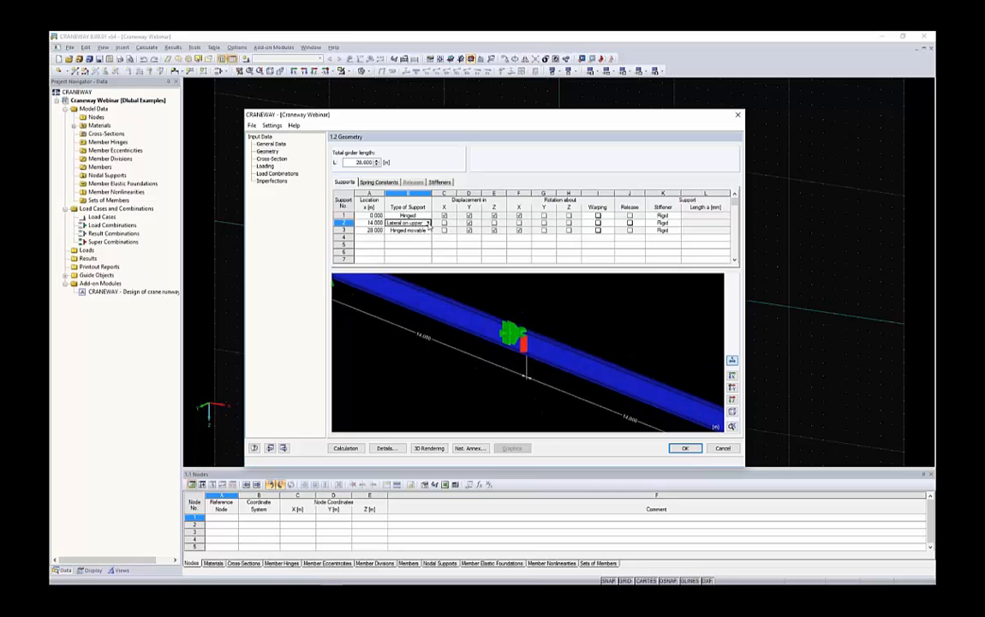
- Change the type of support 2 at 14 m to Hinged movable and check the girder graphic
{"action": "left_click", "coordinate": [428, 223]}
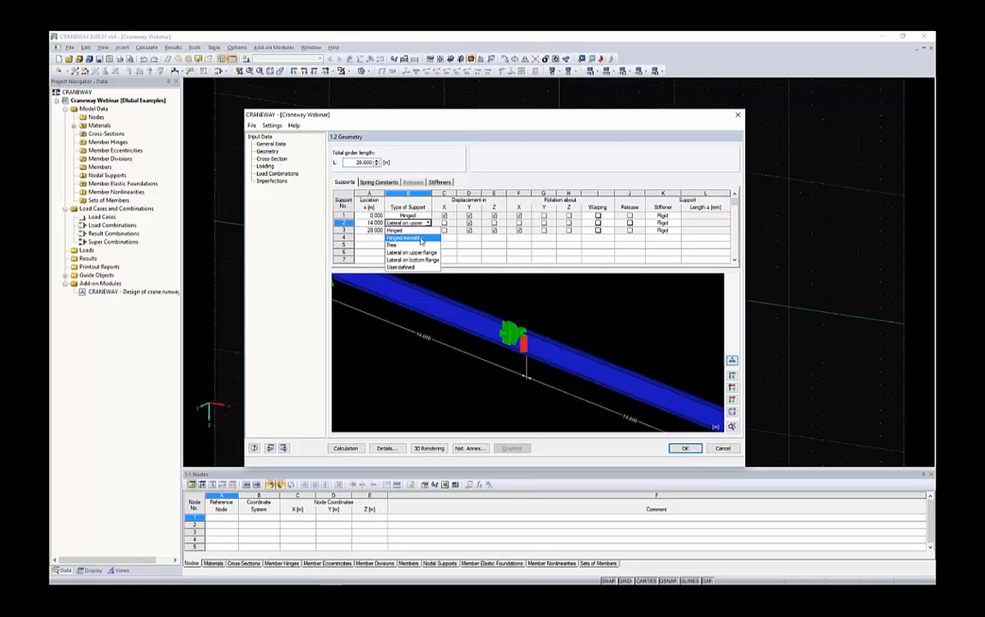
{"action": "left_click", "coordinate": [421, 239]}
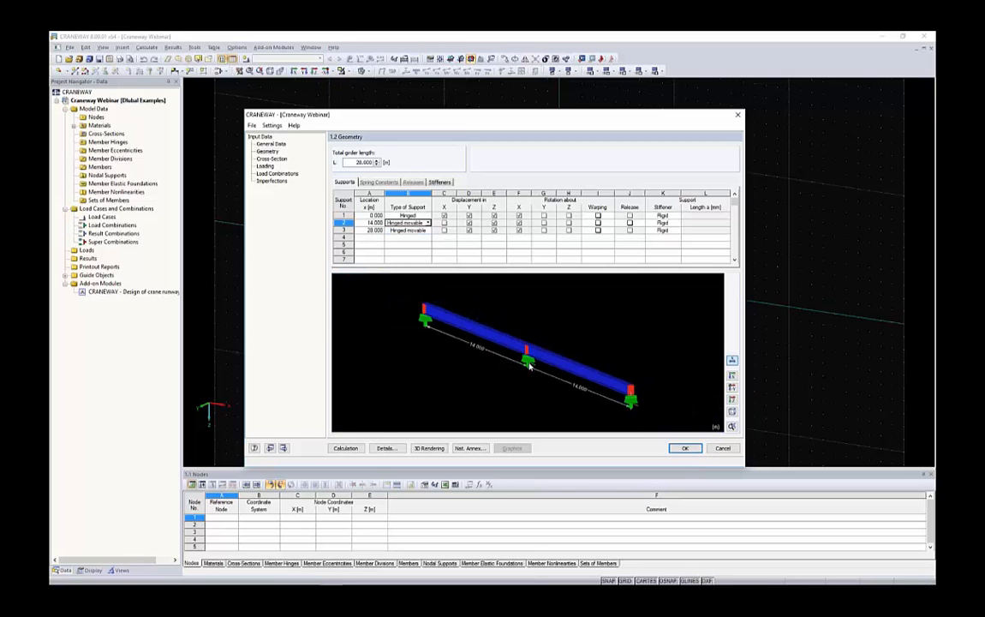
{"action": "middle_click_drag", "start_coordinate": [551, 335], "coordinate": [612, 344], "text": "ctrl"}
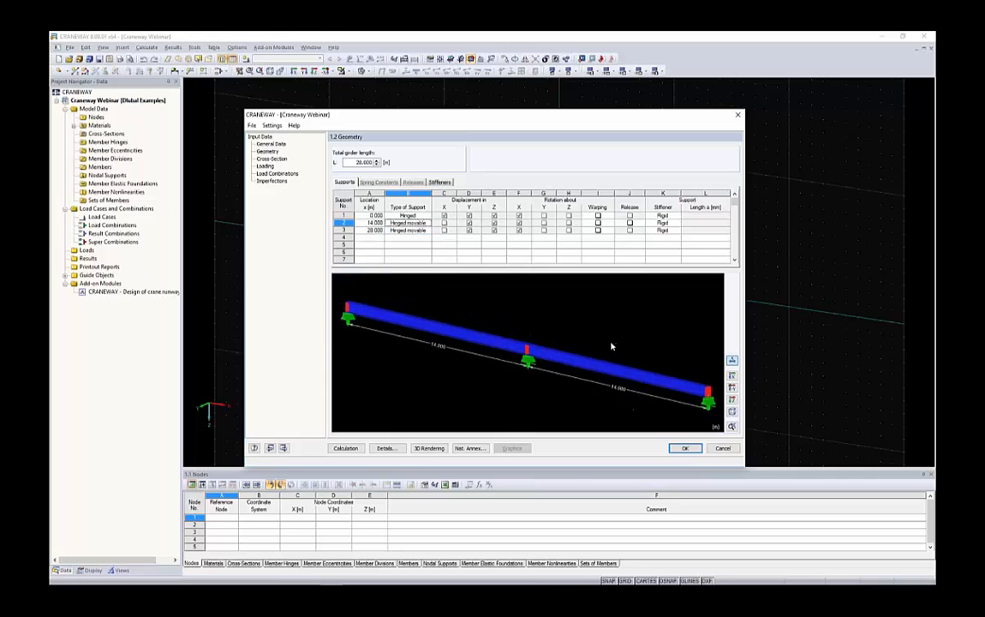
{"action": "scroll", "coordinate": [611, 344], "scroll_direction": "down", "scroll_amount": 2}
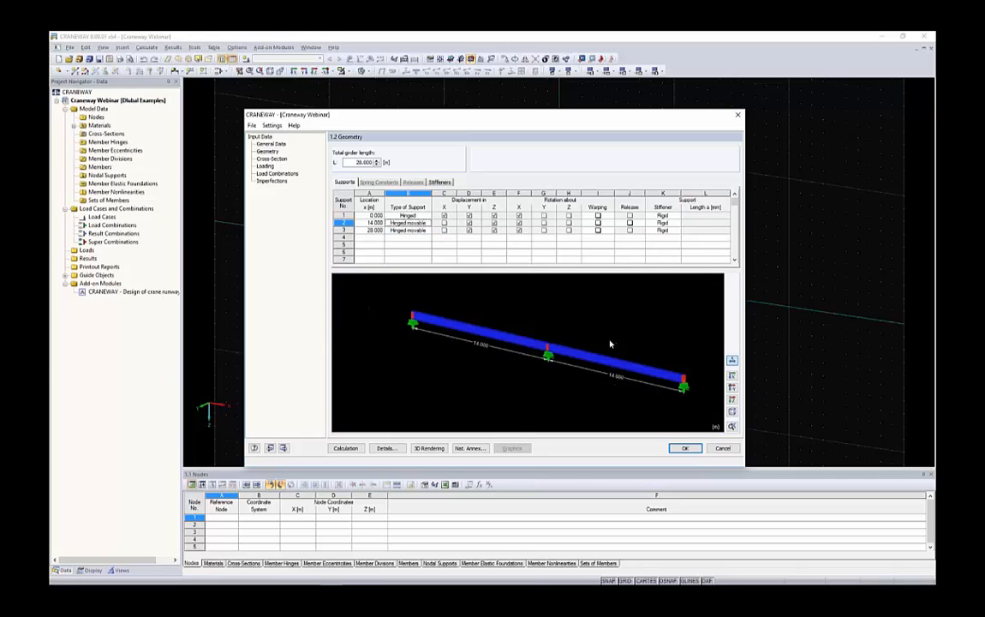
- Activate a release at support 2 and review its release definitions
{"action": "left_click", "coordinate": [631, 223]}
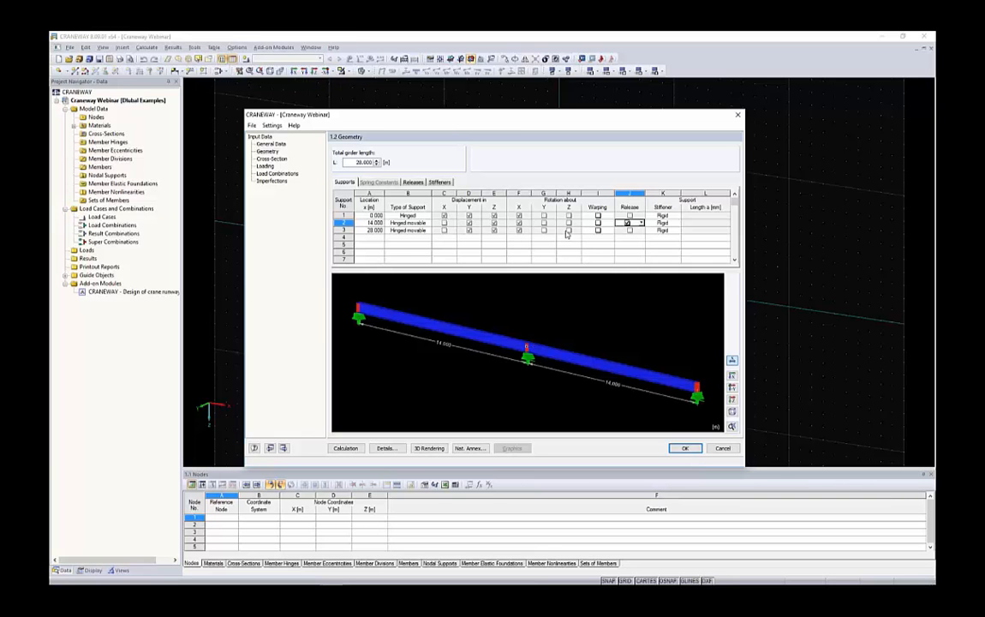
{"action": "left_click", "coordinate": [413, 183]}
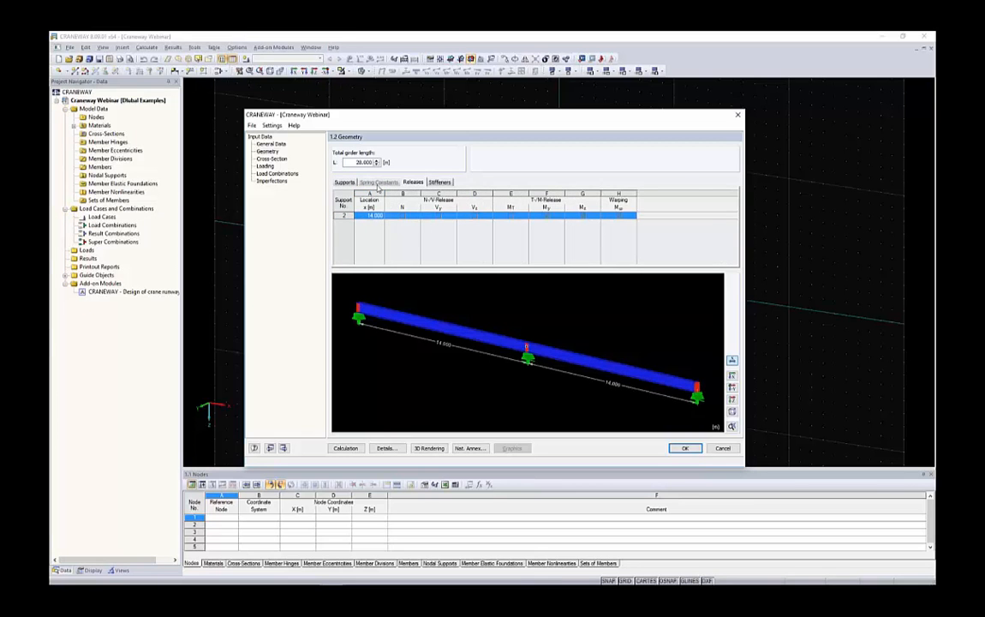
{"action": "left_click", "coordinate": [345, 182]}
- Try the User-defined type for support 2 and toggle its Vz release on and off
{"action": "left_click", "coordinate": [419, 222]}
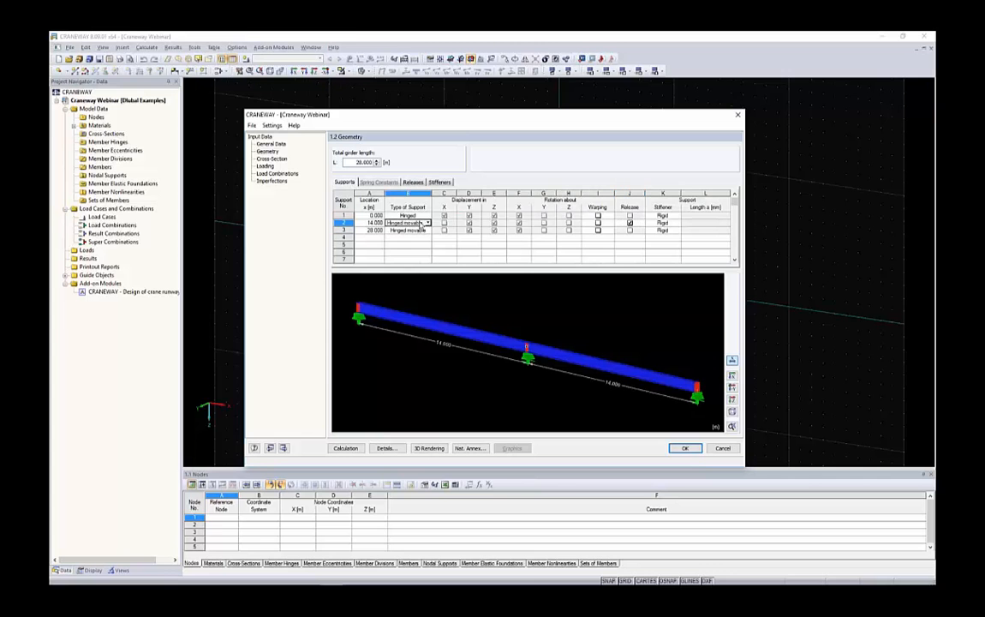
{"action": "left_click", "coordinate": [427, 222]}
{"action": "left_click", "coordinate": [417, 268]}
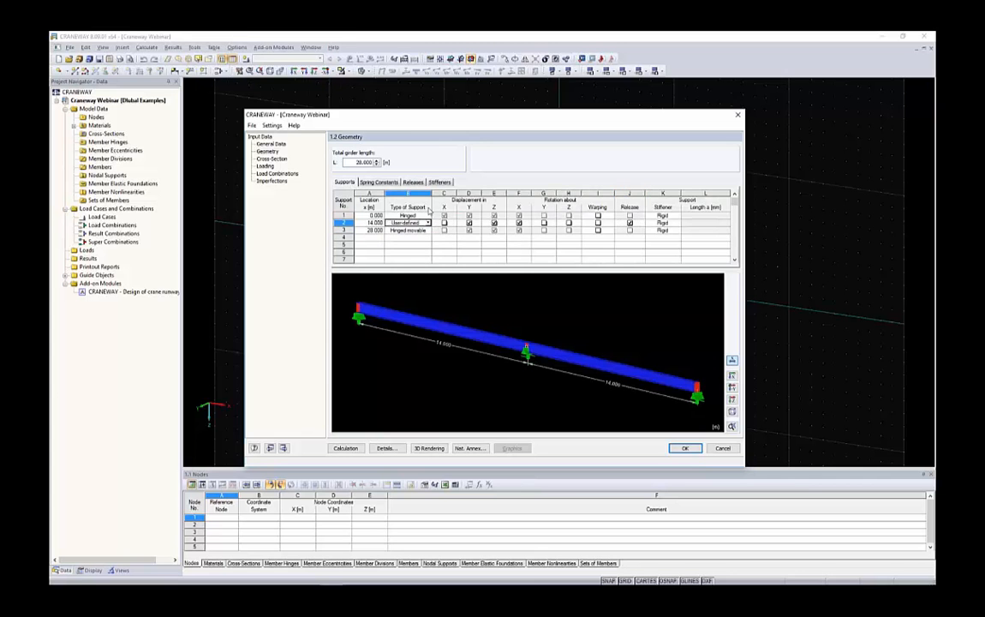
{"action": "left_click", "coordinate": [414, 182]}
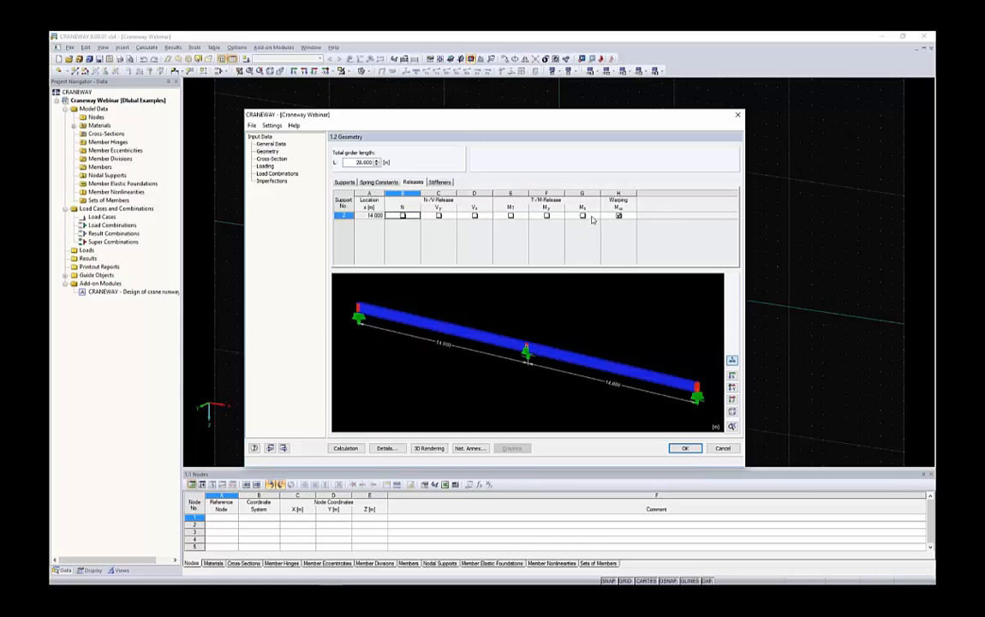
{"action": "left_click", "coordinate": [474, 215]}
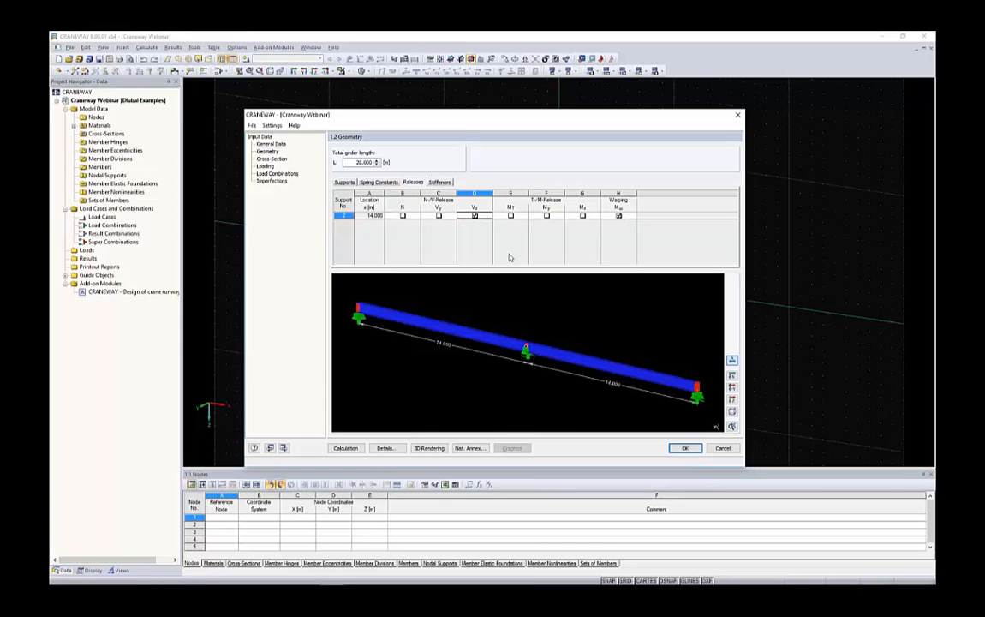
{"action": "left_click", "coordinate": [475, 217]}
{"action": "left_click", "coordinate": [344, 182]}
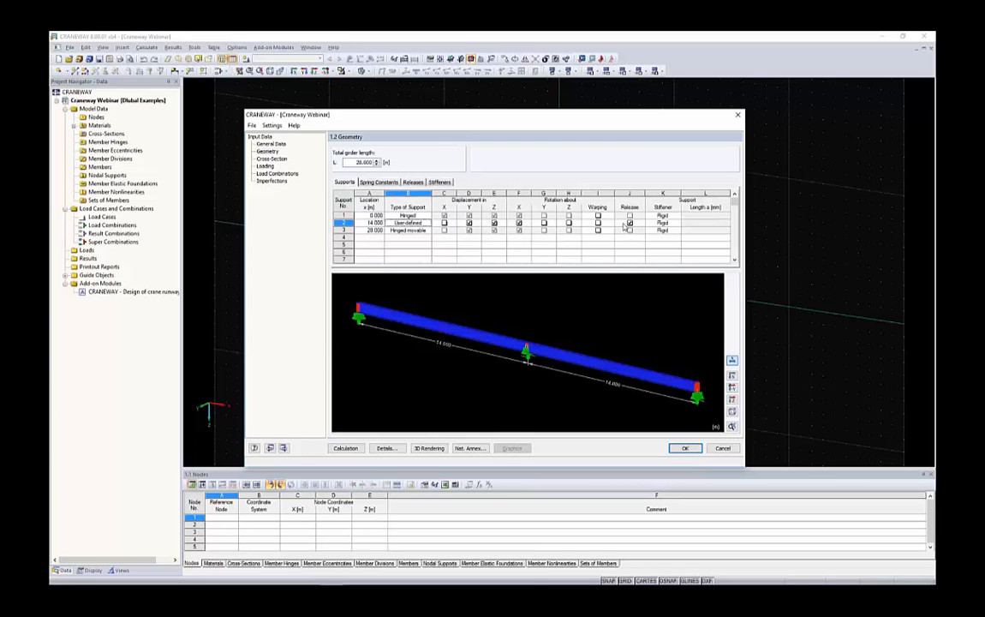
- Return support 2 at 14 m to the Hinged movable type
{"action": "left_click", "coordinate": [408, 223]}
{"action": "left_click", "coordinate": [427, 223]}
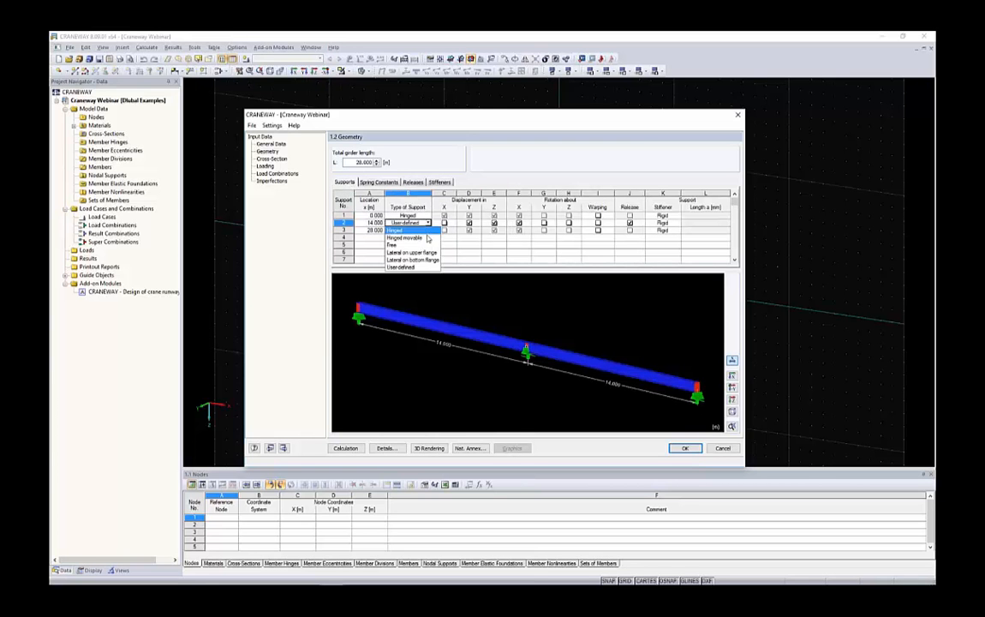
{"action": "left_click", "coordinate": [420, 238]}
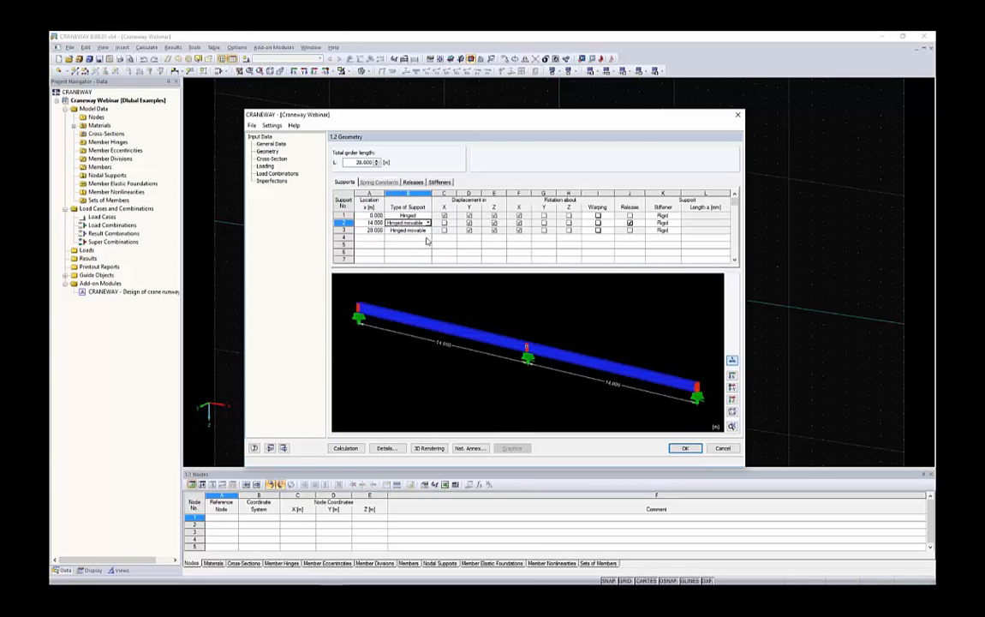
- Try the Yes and Spring options for the warping restraint of support 2
{"action": "left_click", "coordinate": [604, 225]}
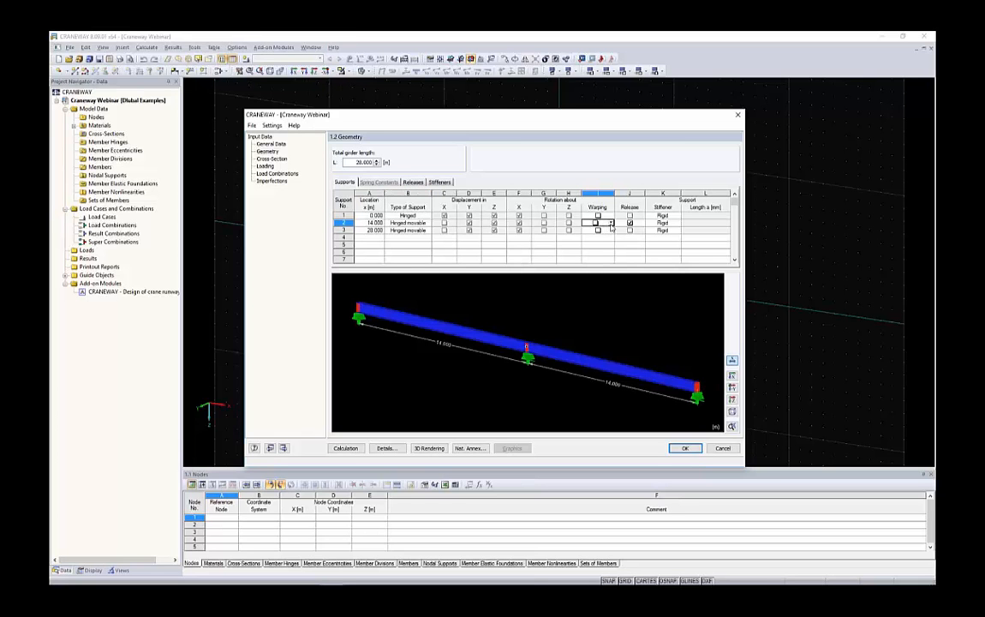
{"action": "left_click", "coordinate": [610, 225]}
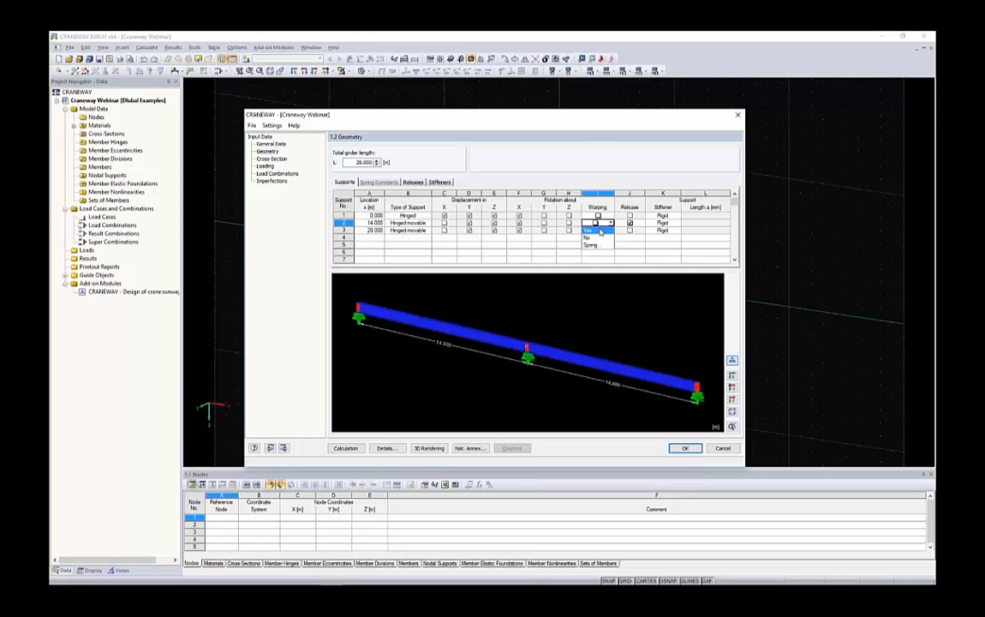
{"action": "left_click", "coordinate": [600, 232]}
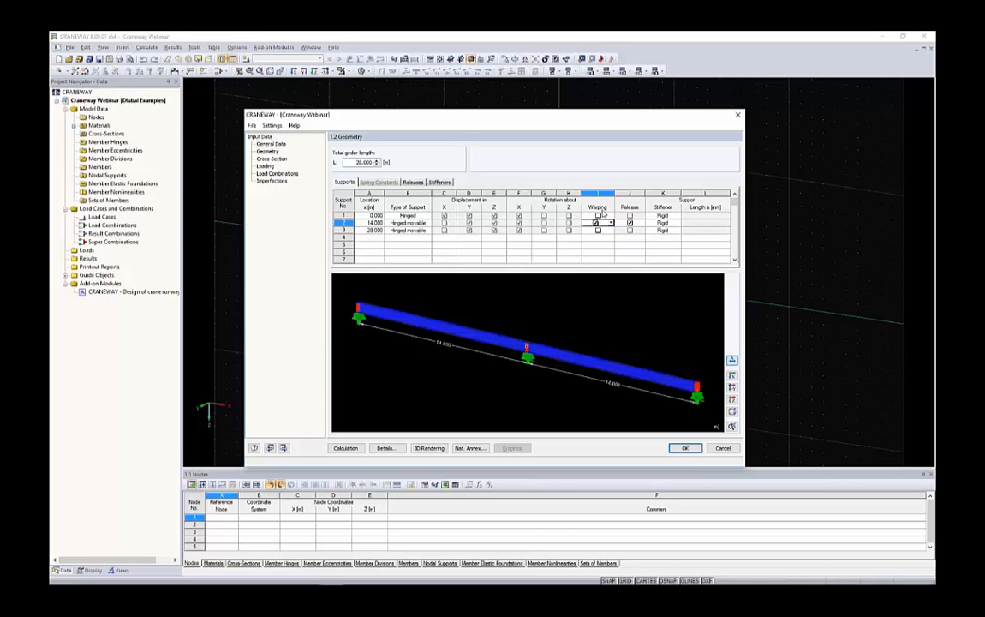
{"action": "left_click", "coordinate": [604, 224]}
{"action": "left_click", "coordinate": [603, 240]}
- Examine the warping spring calculation for support 2 with its end plate options, and cancel it
{"action": "left_click", "coordinate": [377, 182]}
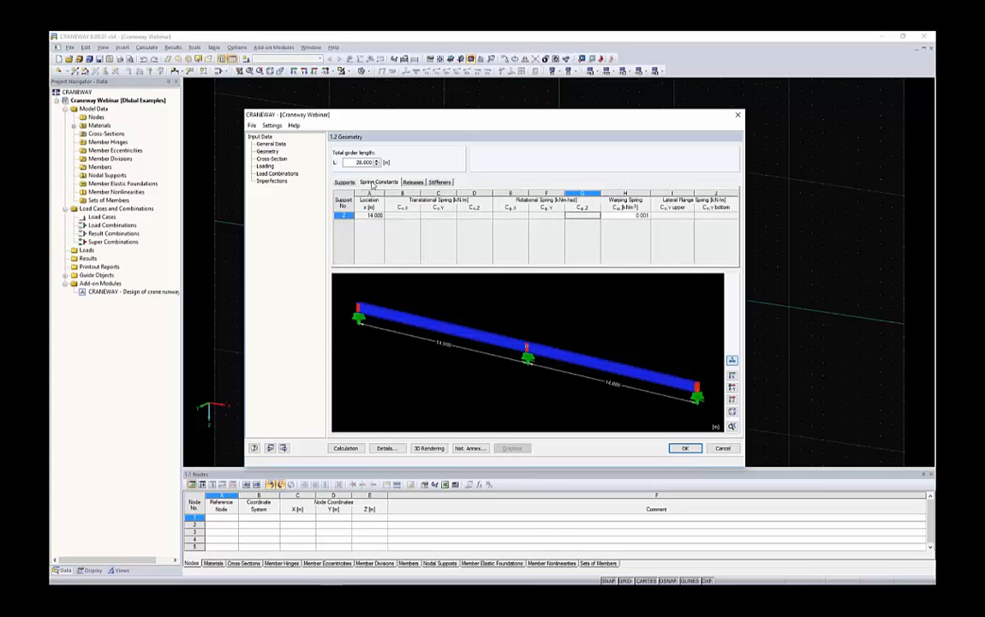
{"action": "left_click", "coordinate": [614, 215]}
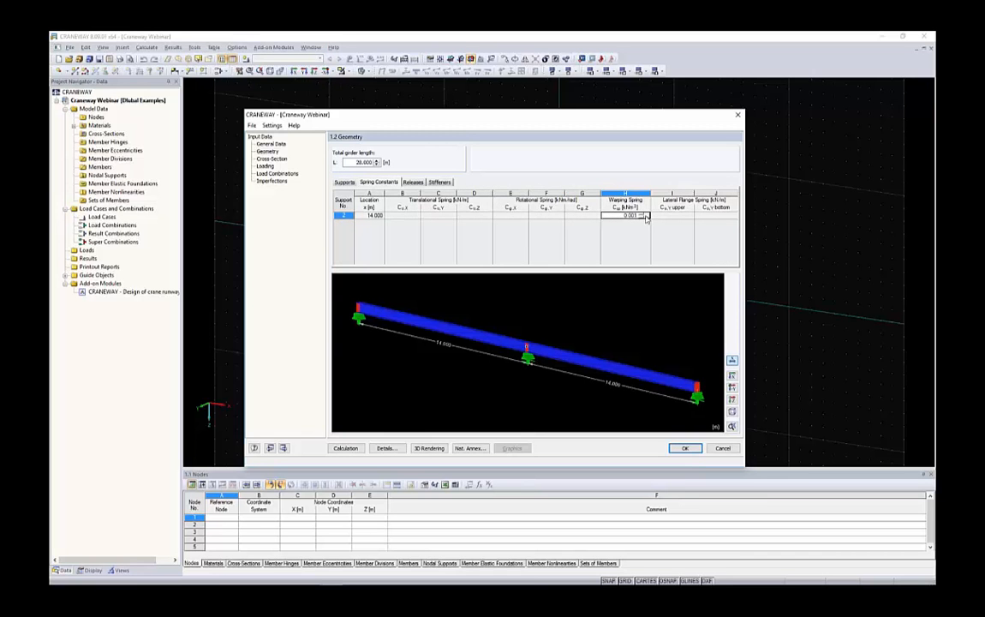
{"action": "left_click", "coordinate": [647, 216]}
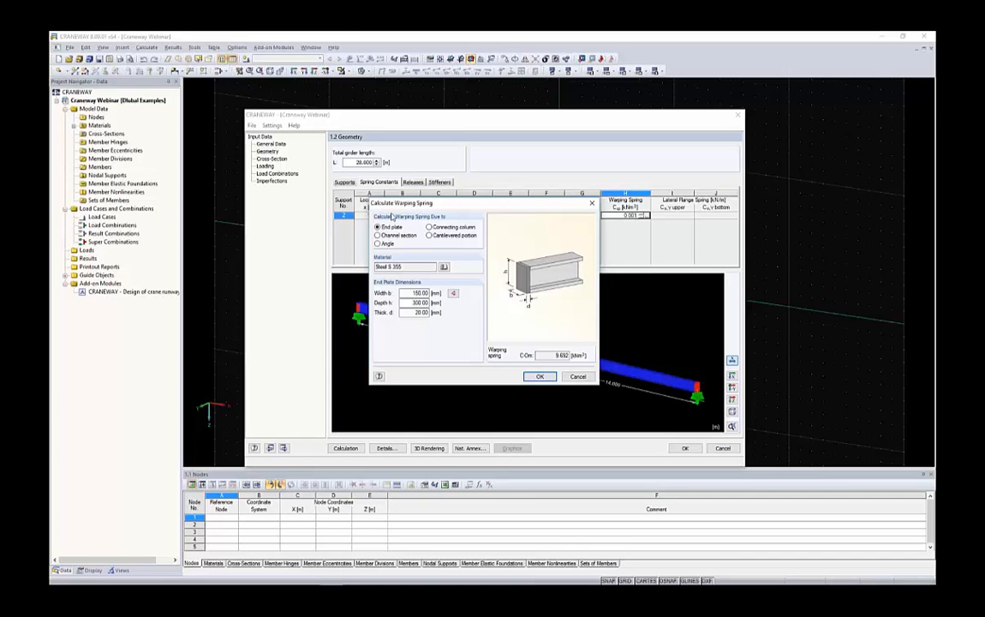
{"action": "left_click", "coordinate": [579, 376]}
- Remove the warping restraint from support 2
{"action": "left_click", "coordinate": [344, 183]}
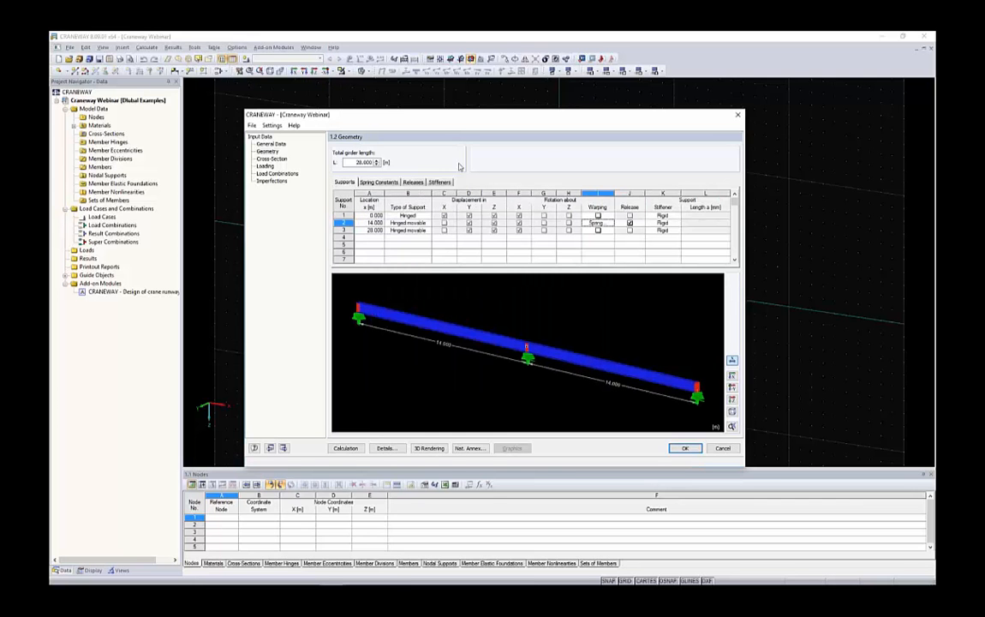
{"action": "left_click", "coordinate": [604, 223]}
{"action": "left_click", "coordinate": [611, 224]}
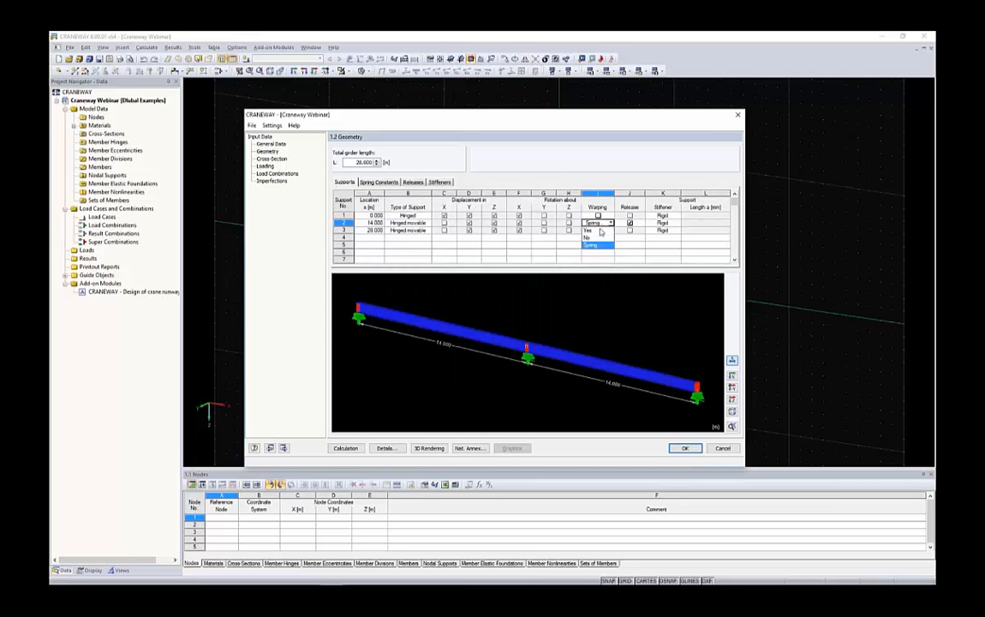
{"action": "left_click", "coordinate": [597, 229]}
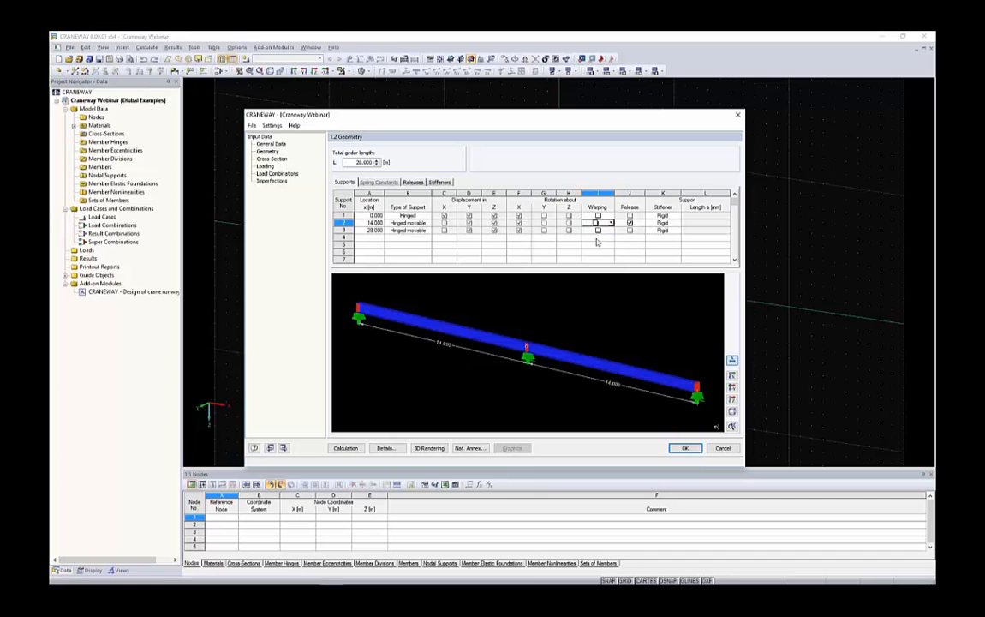
- Set the number of internal stiffener panels to 6 in both 14 m spans
{"action": "left_click", "coordinate": [441, 182]}
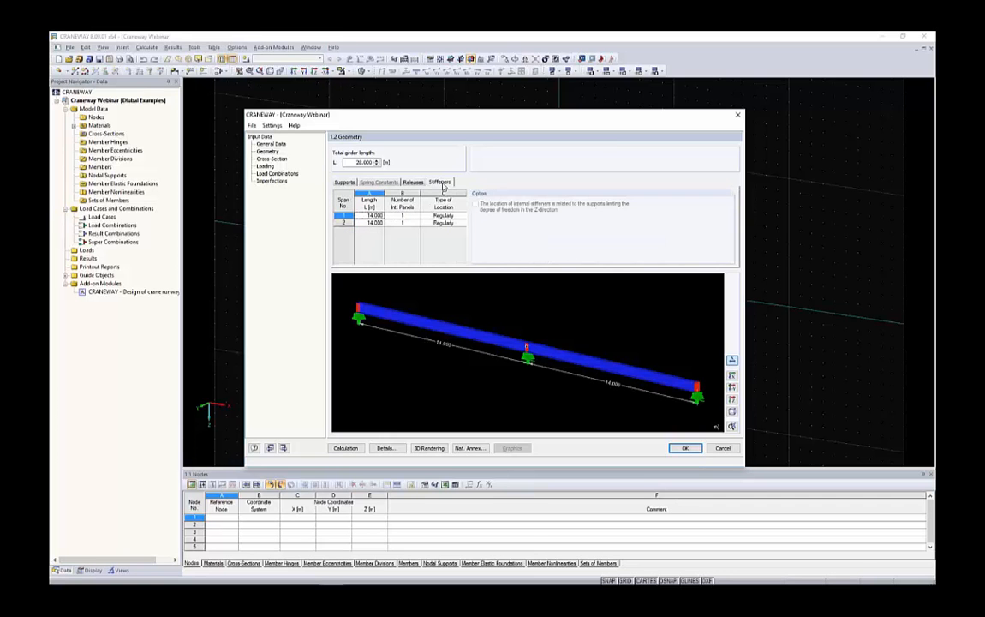
{"action": "scroll", "coordinate": [366, 322], "scroll_direction": "up", "scroll_amount": 4}
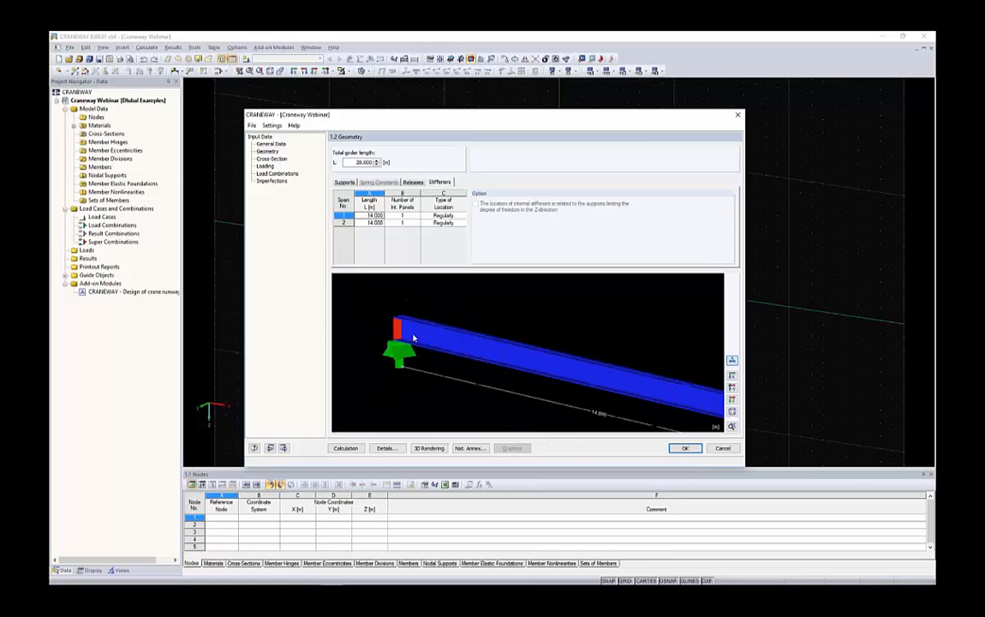
{"action": "scroll", "coordinate": [463, 347], "scroll_direction": "down", "scroll_amount": 5}
{"action": "scroll", "coordinate": [519, 363], "scroll_direction": "up", "scroll_amount": 2}
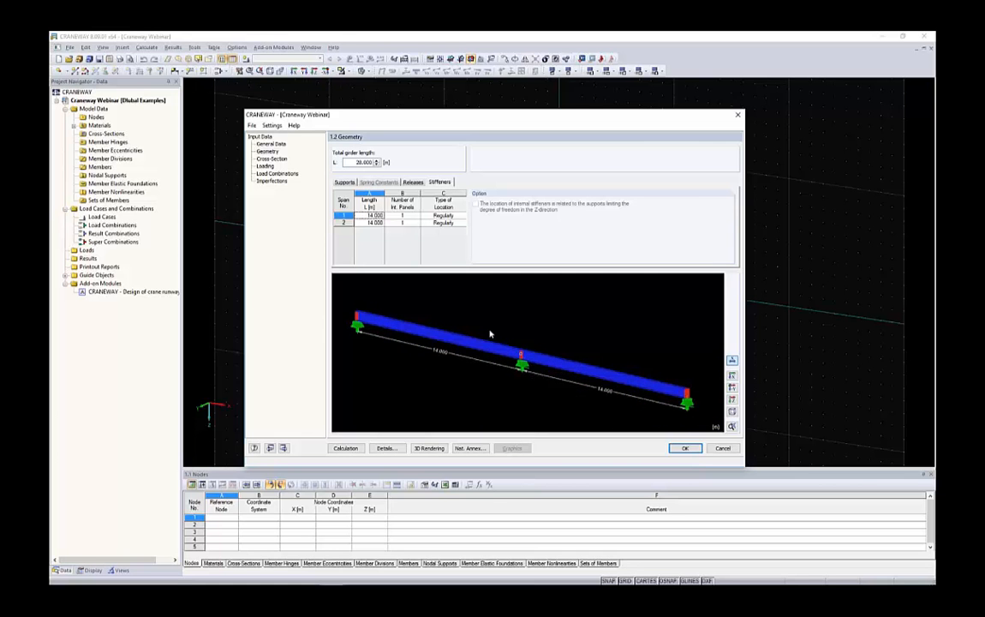
{"action": "left_click", "coordinate": [404, 215]}
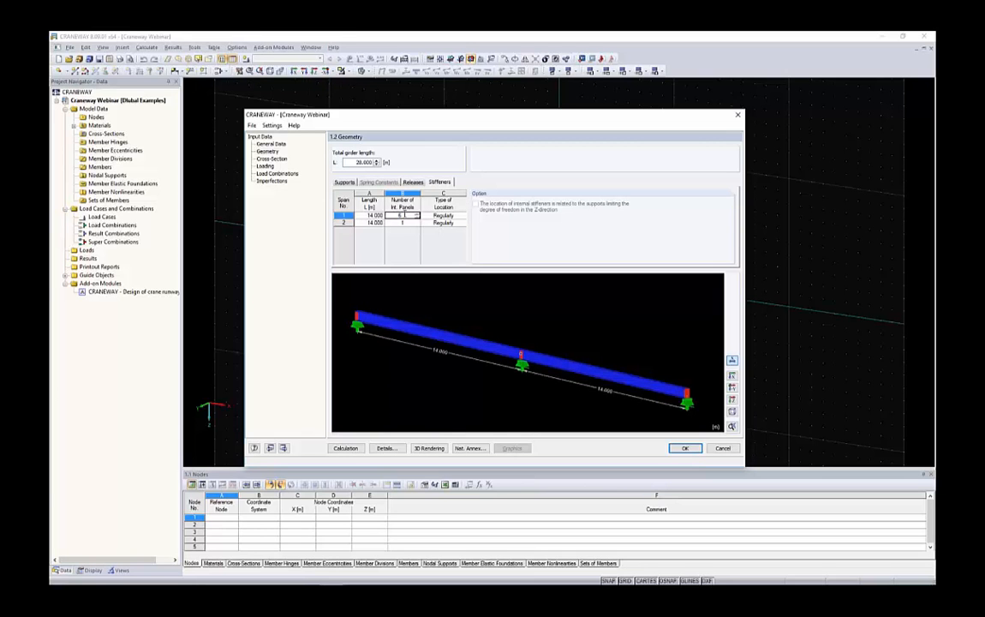
{"action": "key", "text": "Tab"}
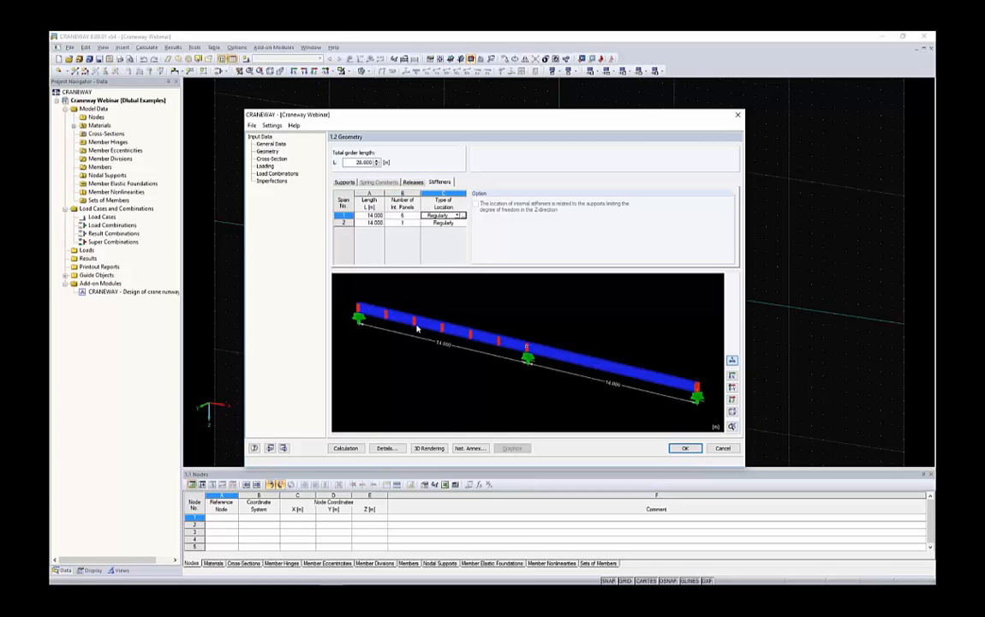
{"action": "left_click", "coordinate": [415, 223]}
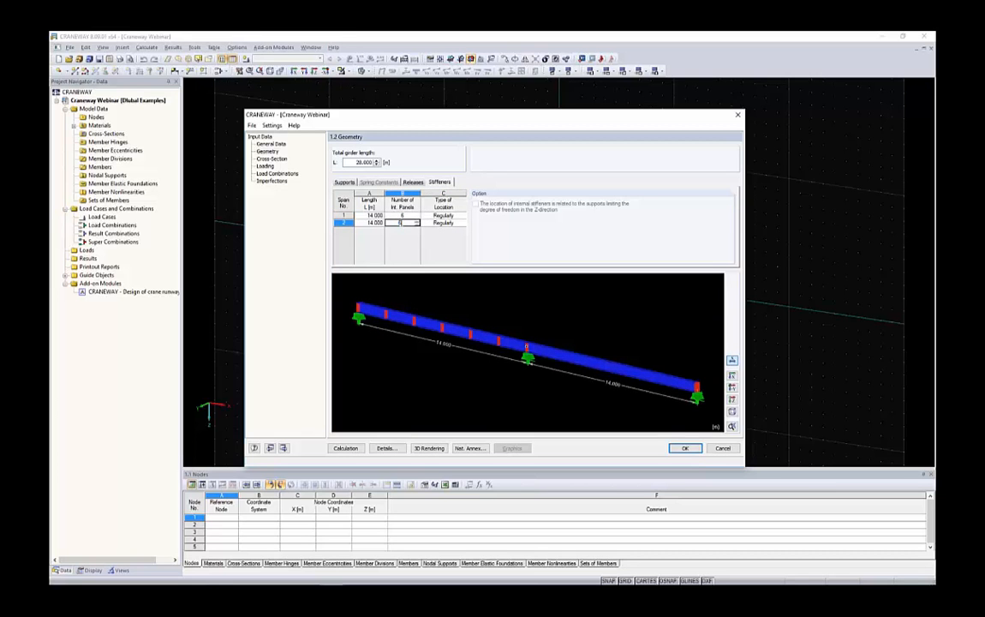
- Try User-defined stiffener locations for span 1 and accept the listed positions
{"action": "left_click", "coordinate": [441, 215]}
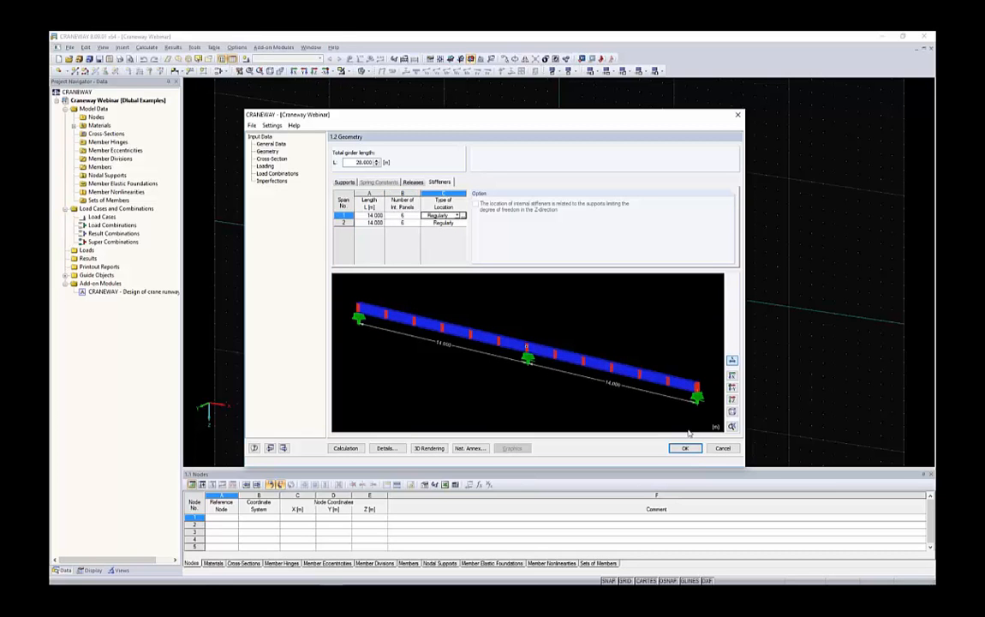
{"action": "left_click", "coordinate": [460, 215]}
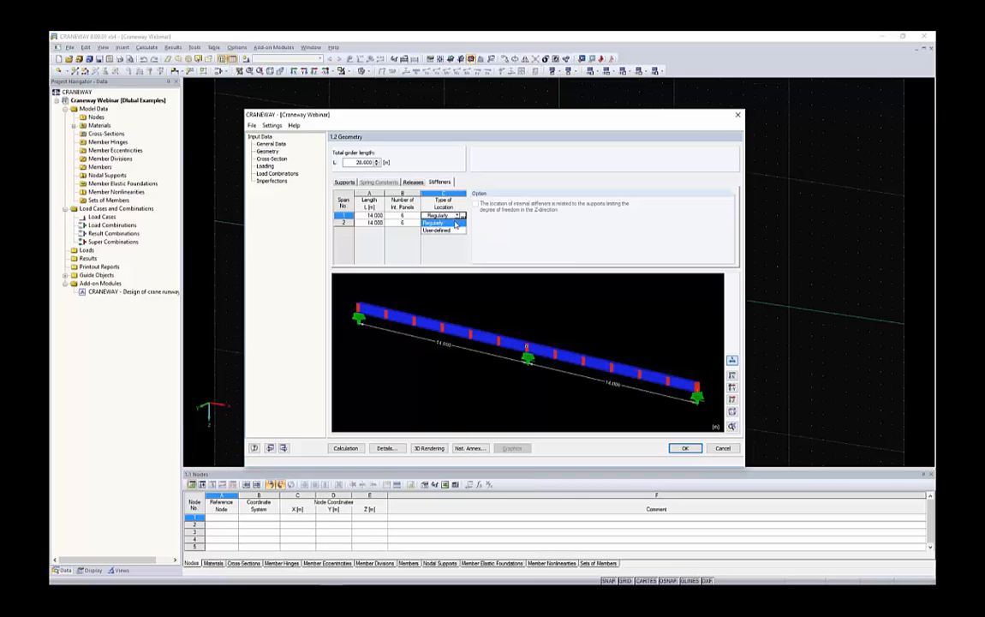
{"action": "left_click", "coordinate": [450, 229]}
{"action": "key", "text": "Down"}
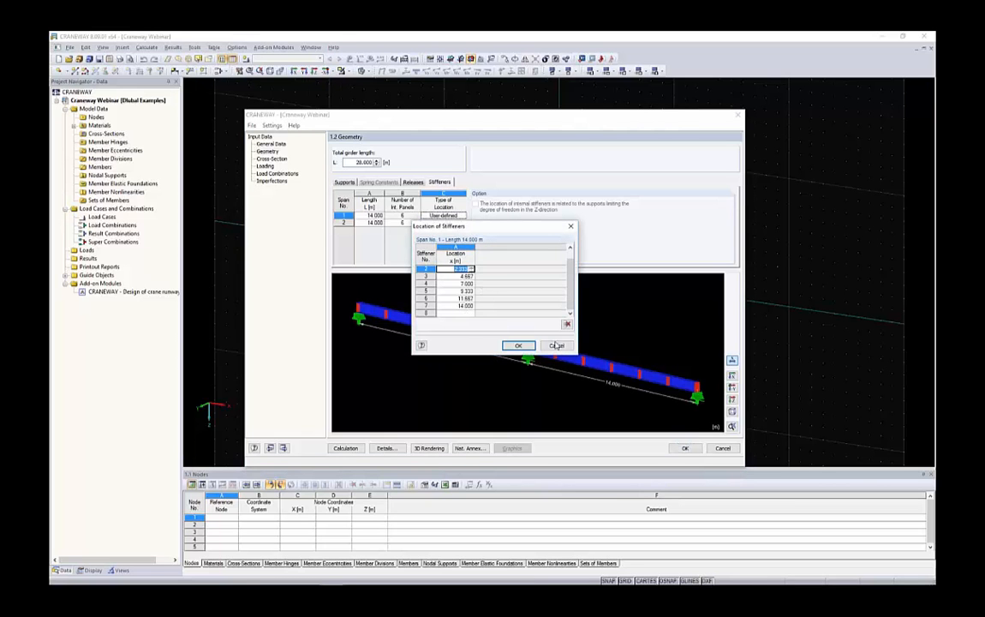
{"action": "left_click", "coordinate": [518, 345]}
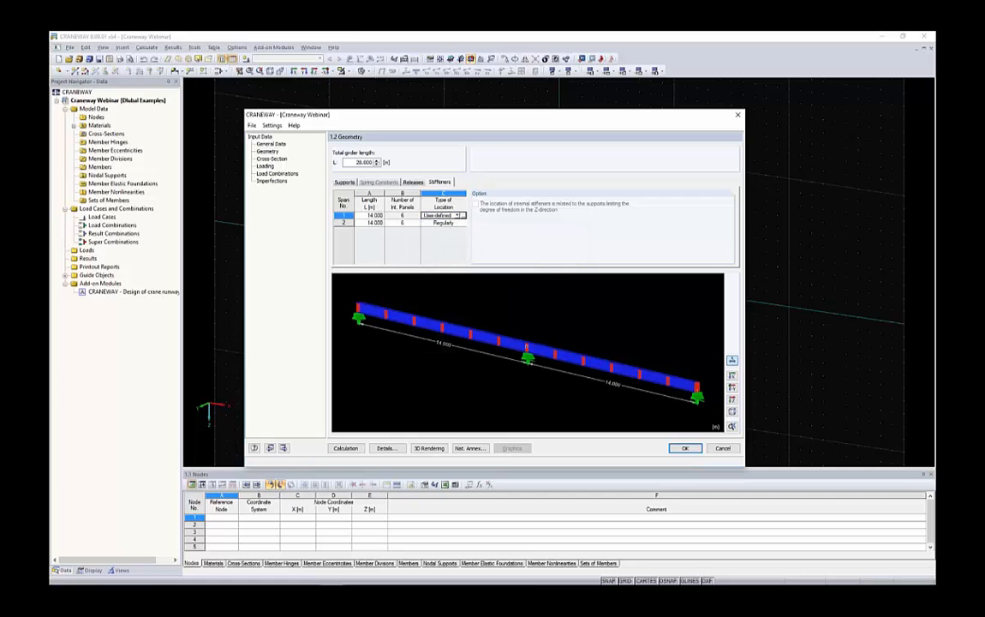
- Set the stiffener location type of span 1 back to Regularly
{"action": "left_click", "coordinate": [458, 215]}
{"action": "left_click", "coordinate": [437, 223]}
{"action": "left_click", "coordinate": [397, 215]}
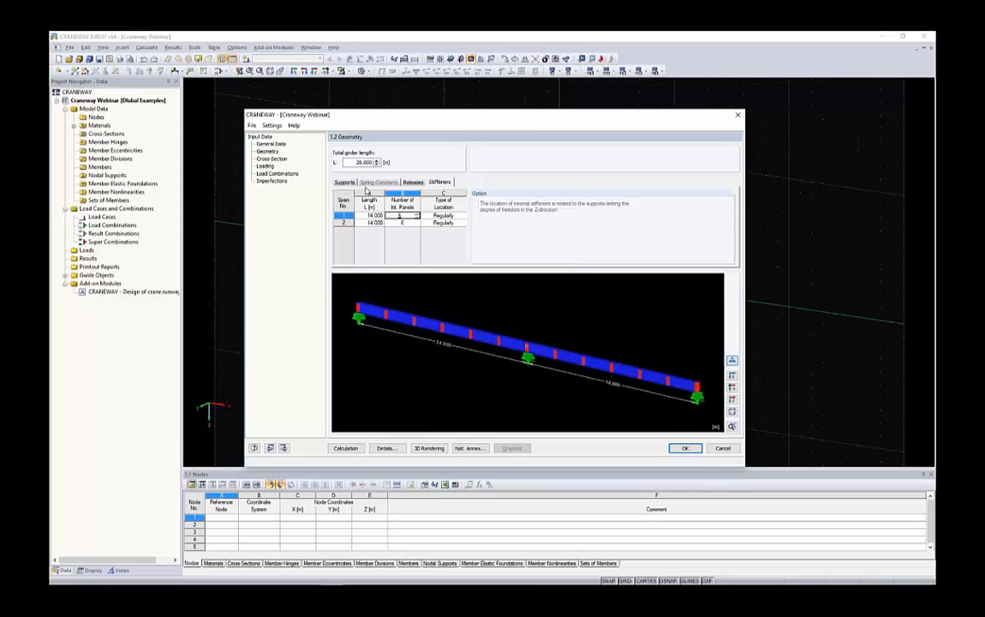
- Examine the rolled I-section tables and the HE A sizes available in the library for the girder cross-section
{"action": "left_click", "coordinate": [344, 183]}
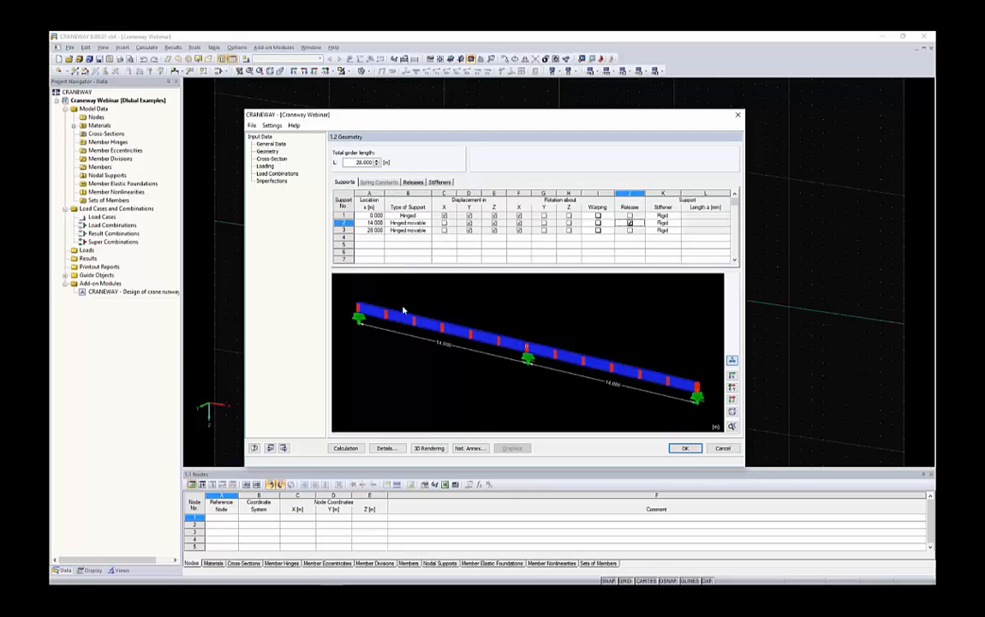
{"action": "left_click", "coordinate": [272, 159]}
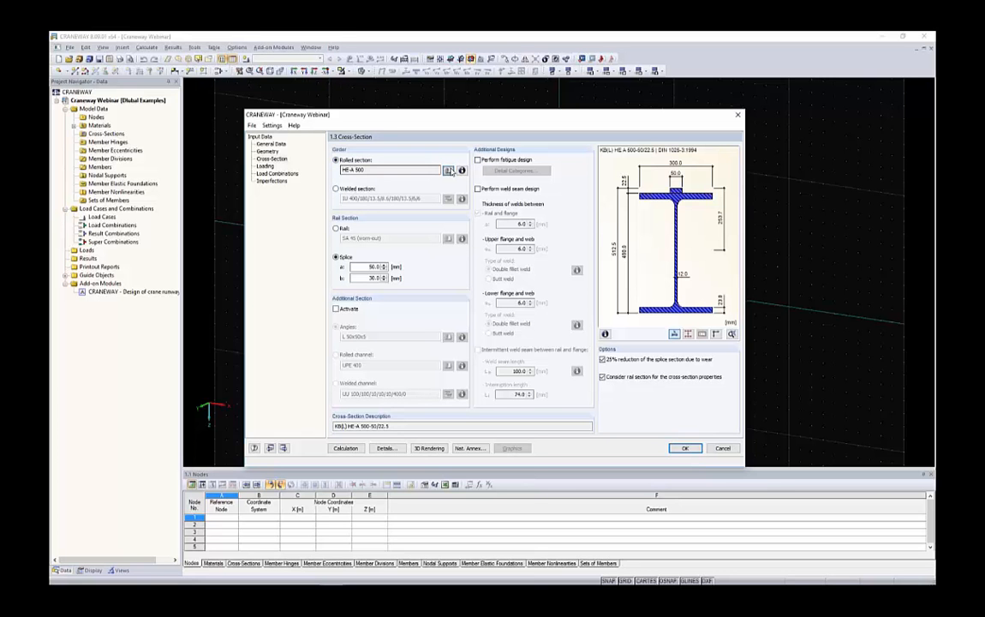
{"action": "left_click", "coordinate": [448, 171]}
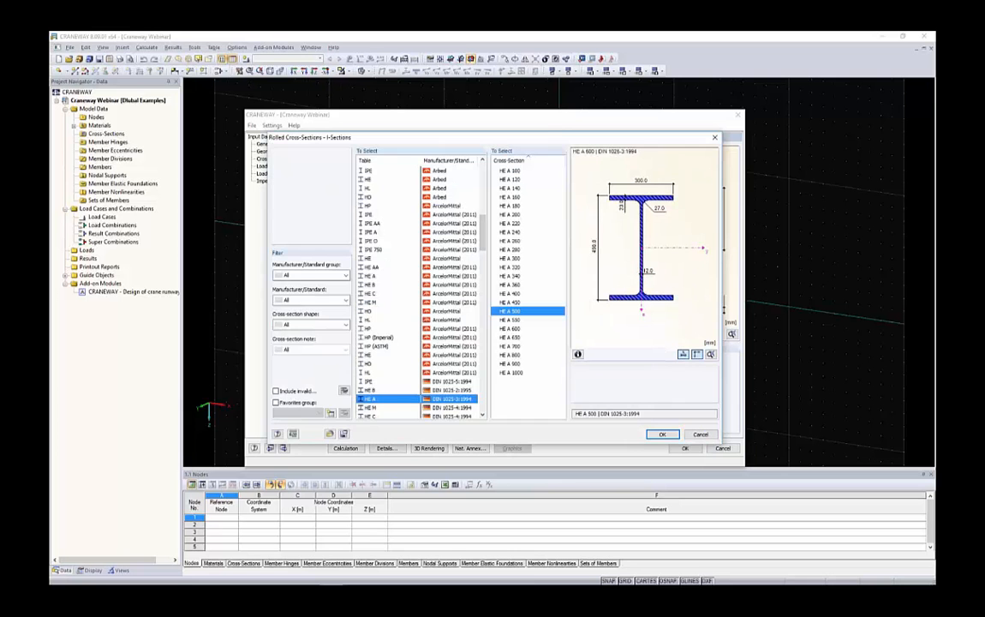
{"action": "left_click", "coordinate": [311, 276]}
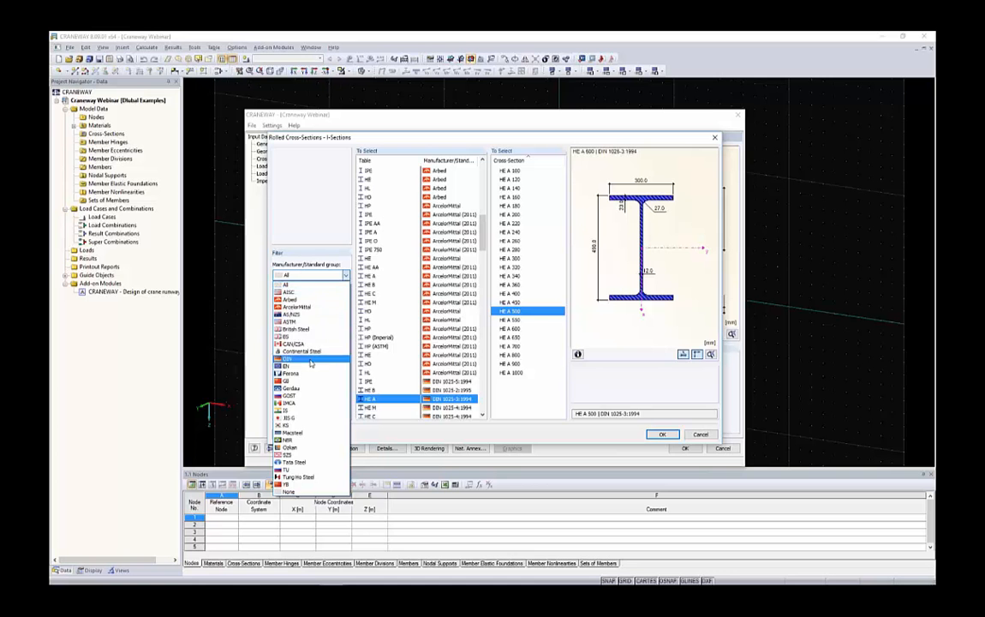
{"action": "left_click", "coordinate": [330, 214]}
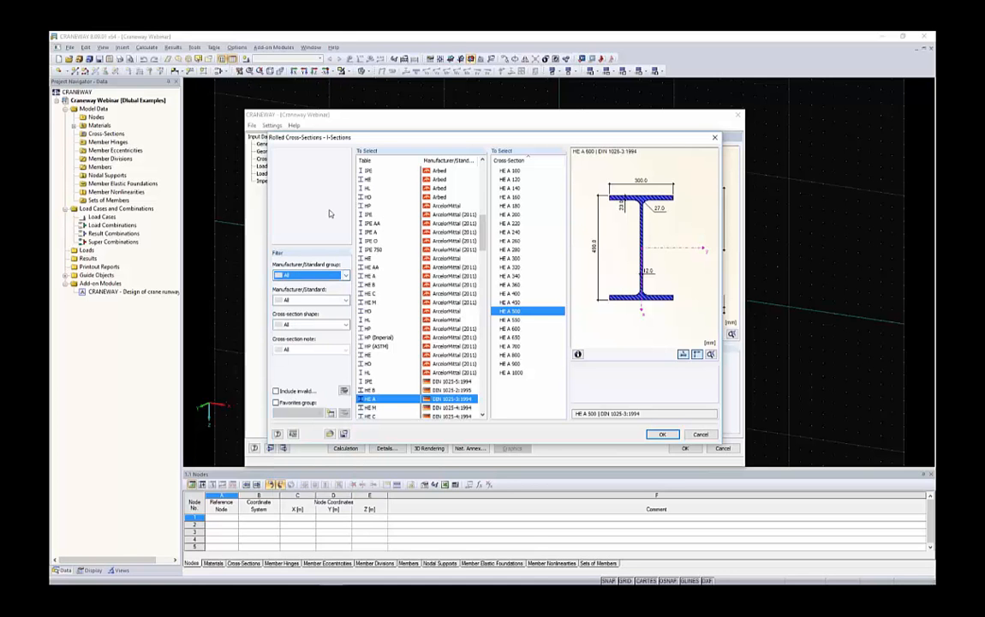
{"action": "left_click_drag", "start_coordinate": [483, 214], "coordinate": [484, 392]}
{"action": "left_click", "coordinate": [505, 355]}
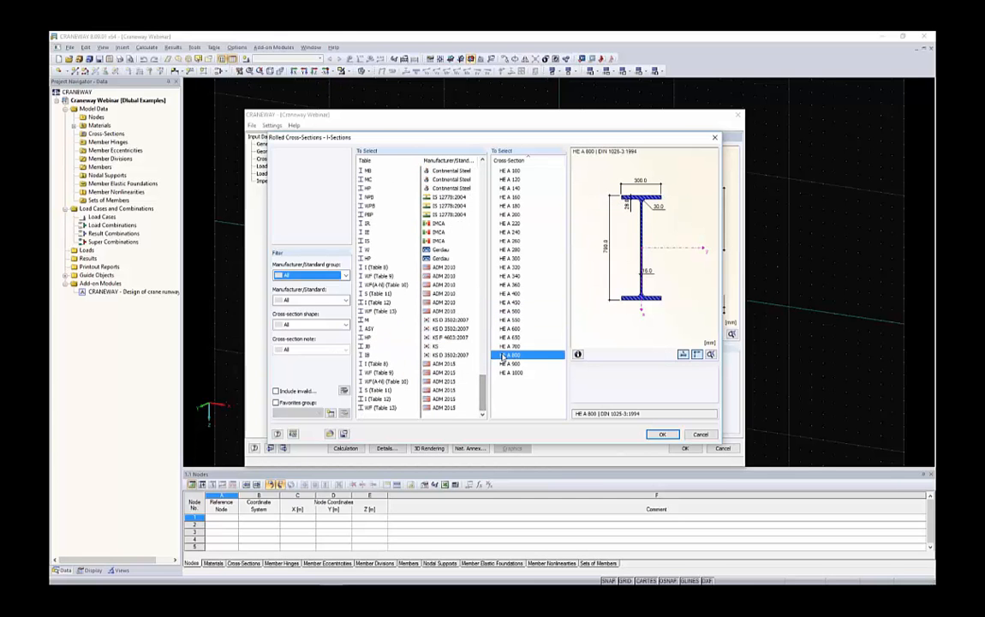
{"action": "scroll", "coordinate": [444, 267], "scroll_direction": "up", "scroll_amount": 10}
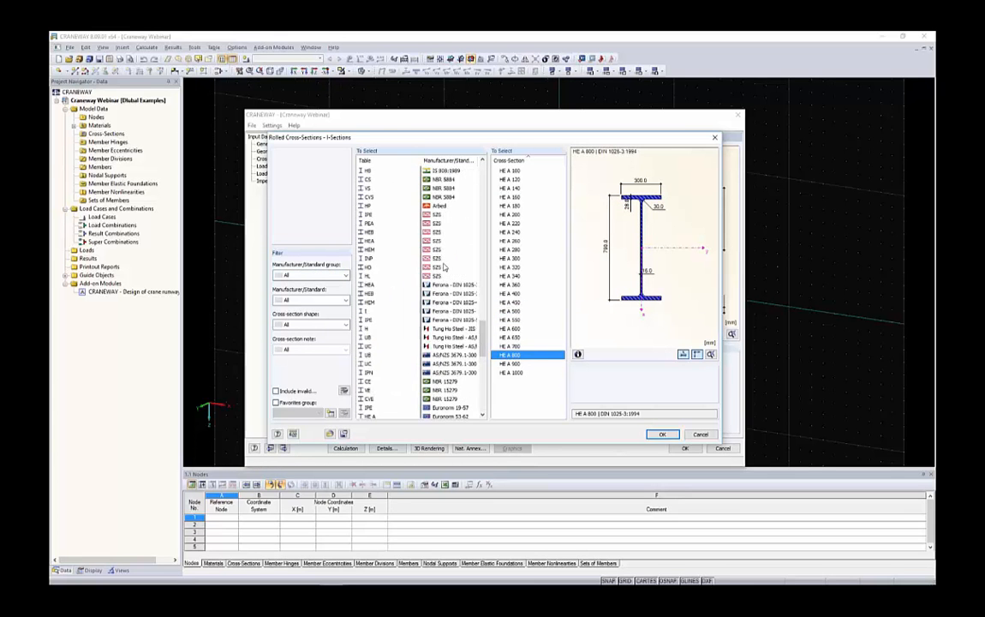
{"action": "scroll", "coordinate": [443, 267], "scroll_direction": "up", "scroll_amount": 10}
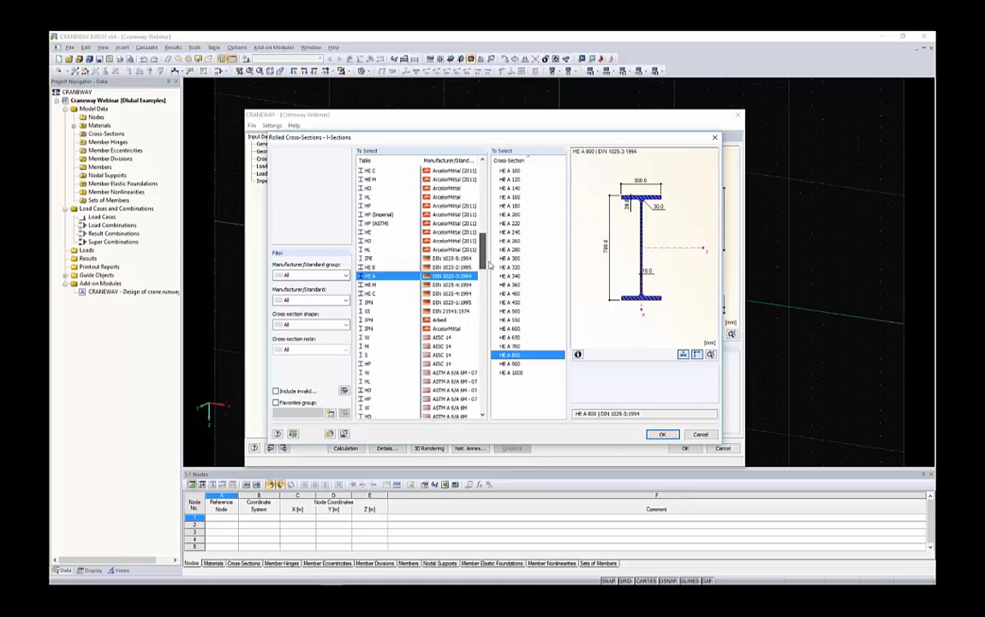
{"action": "scroll", "coordinate": [456, 246], "scroll_direction": "up", "scroll_amount": 3}
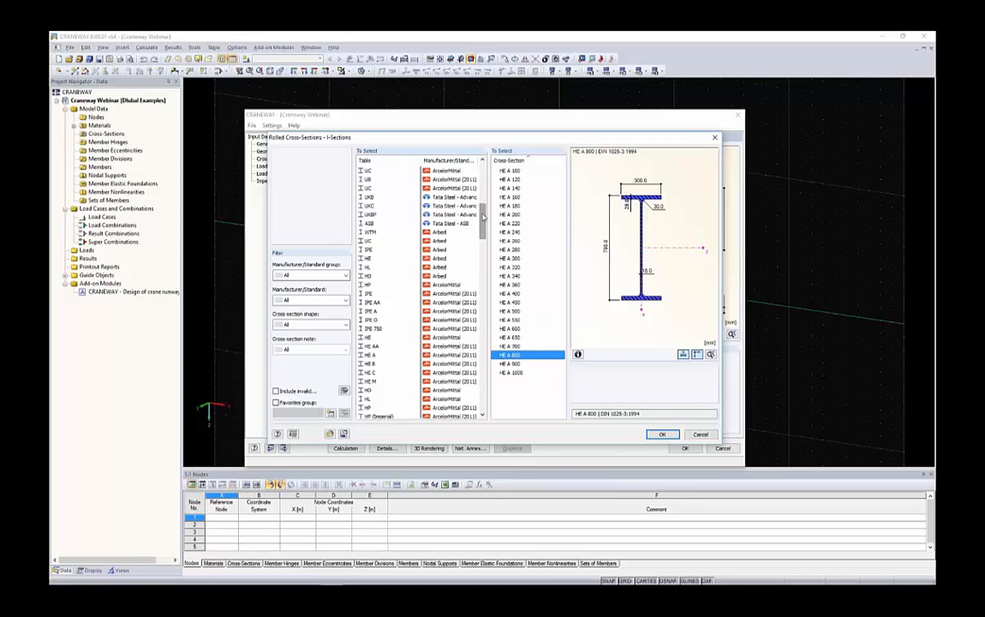
{"action": "scroll", "coordinate": [482, 219], "scroll_direction": "up", "scroll_amount": 9}
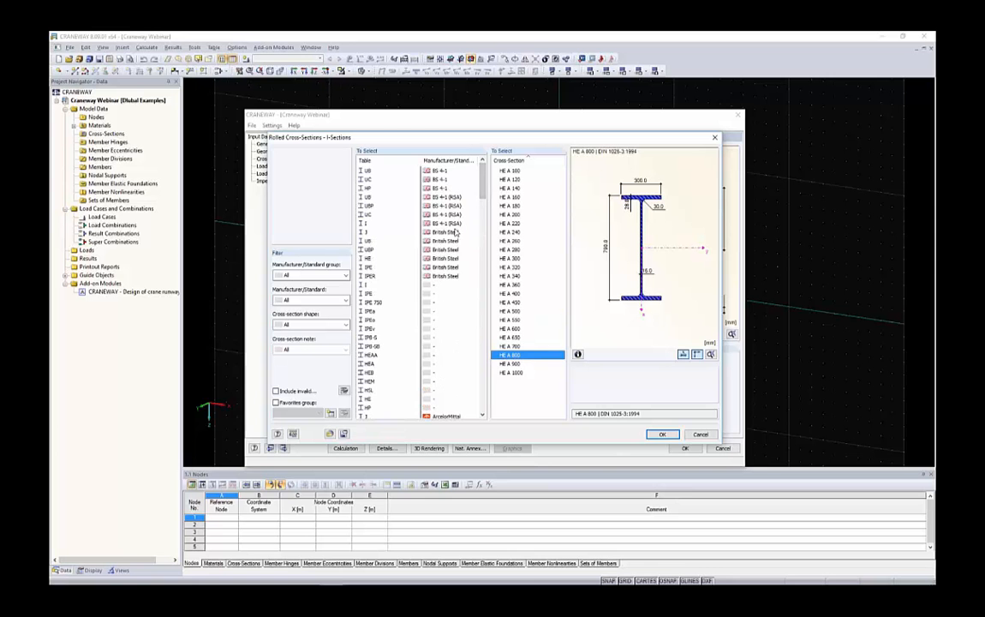
{"action": "left_click", "coordinate": [701, 434]}
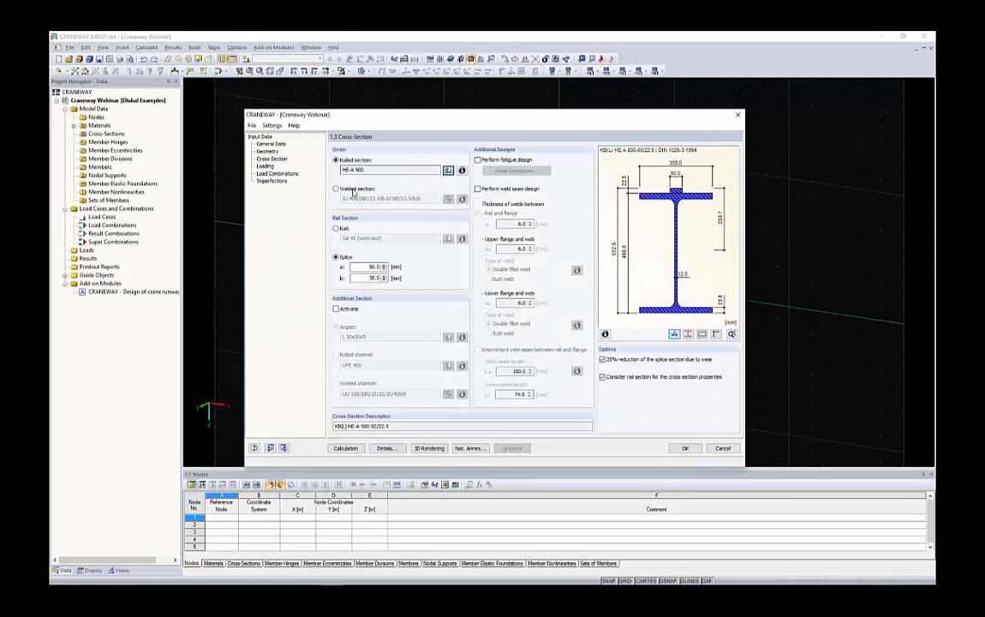
- Switch the girder to a welded section 1200 mm high with a 600 mm wide, 25 mm thick upper flange
{"action": "left_click", "coordinate": [353, 190]}
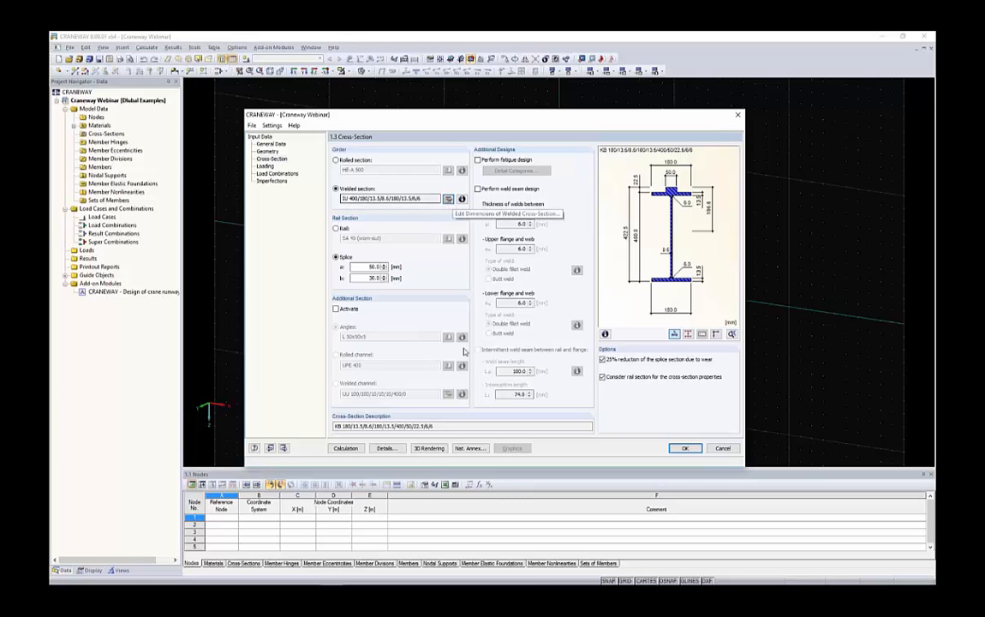
{"action": "left_click", "coordinate": [448, 199]}
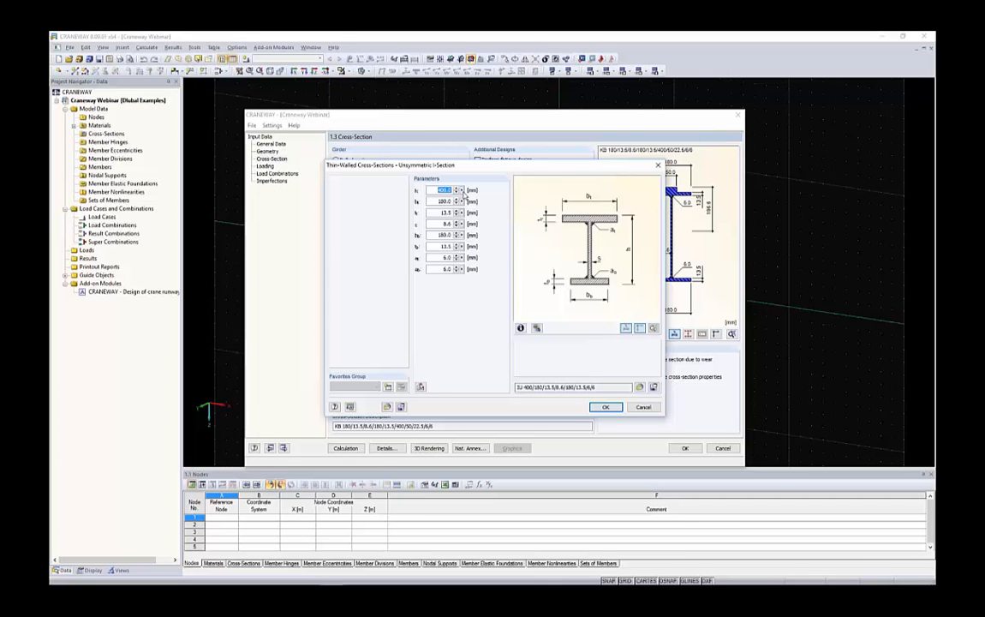
{"action": "type", "text": "1200"}
{"action": "key", "text": "Tab"}
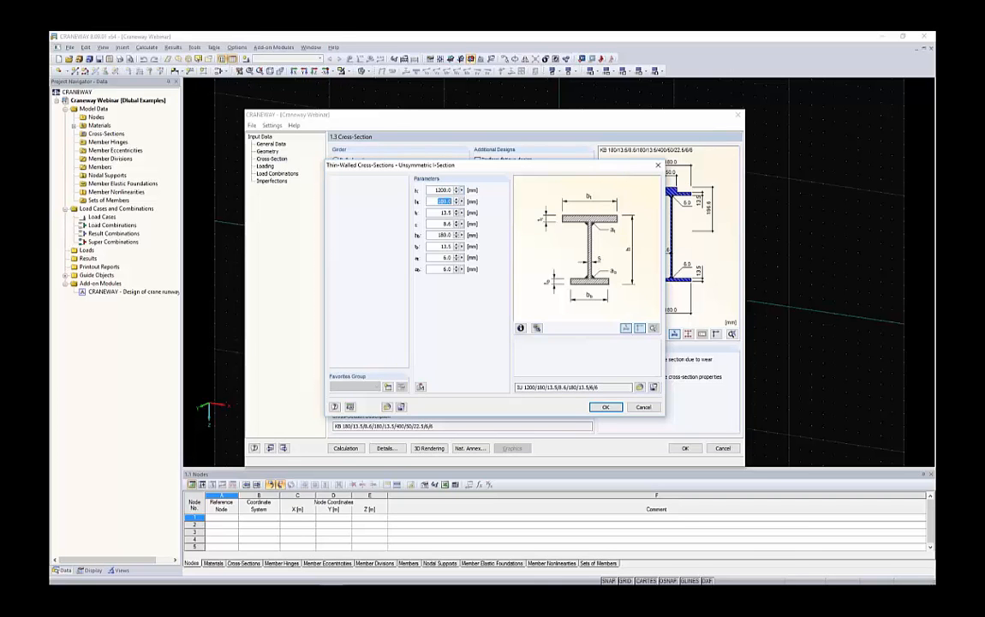
{"action": "type", "text": "600"}
{"action": "key", "text": "Tab"}
{"action": "type", "text": "25"}
{"action": "key", "text": "Tab"}
- Set the welded section's web thickness to 12 mm and its lower flange to 300 mm by 20 mm, and accept the section
{"action": "type", "text": "12"}
{"action": "key", "text": "Tab"}
{"action": "type", "text": "300"}
{"action": "key", "text": "Tab"}
{"action": "type", "text": "20"}
{"action": "double_click", "coordinate": [444, 268]}
{"action": "left_click", "coordinate": [602, 408]}
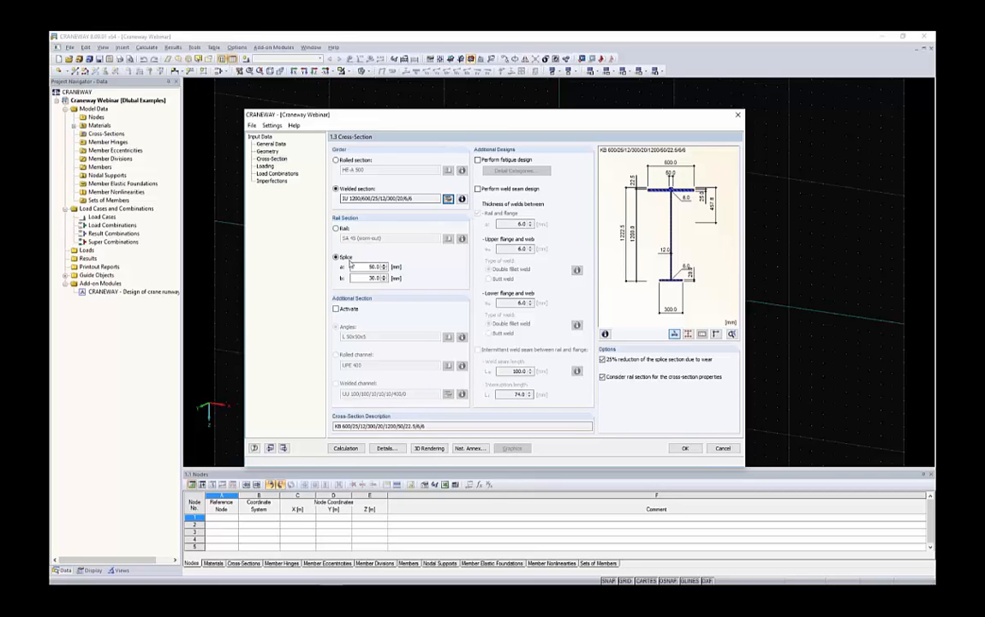
- Examine the splice dimensions a and b and how the splice sits on the upper flange in the section preview
{"action": "double_click", "coordinate": [376, 267]}
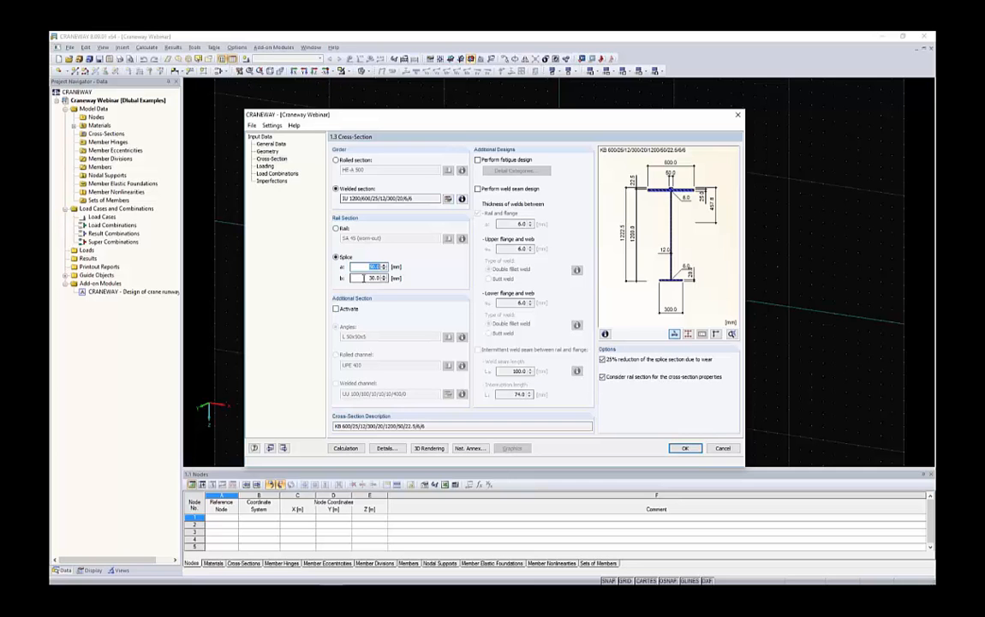
{"action": "key", "text": "Tab"}
{"action": "scroll", "coordinate": [664, 224], "scroll_direction": "up", "scroll_amount": 3}
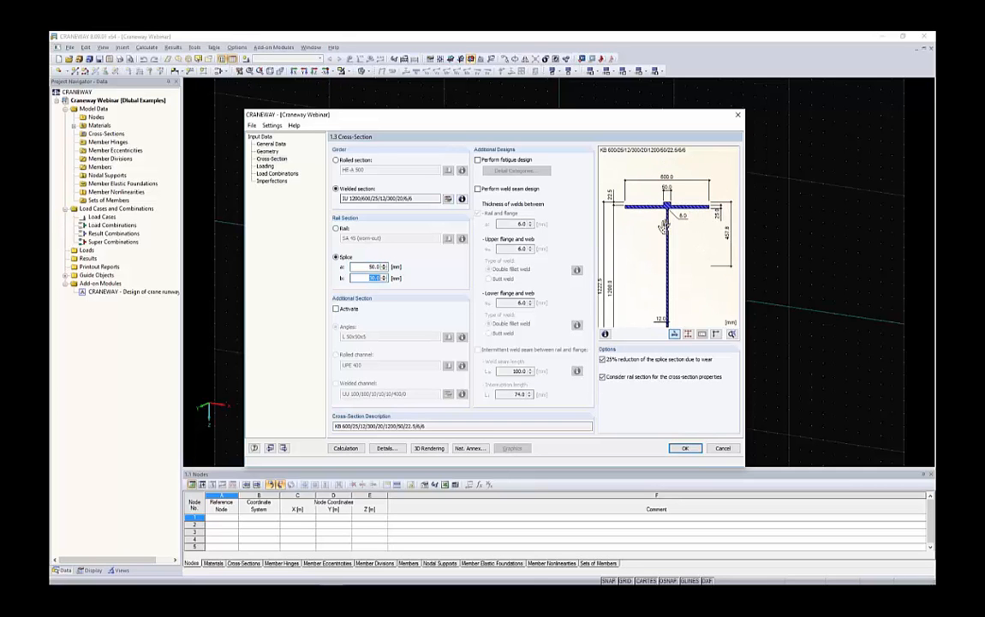
{"action": "scroll", "coordinate": [626, 229], "scroll_direction": "up", "scroll_amount": 3}
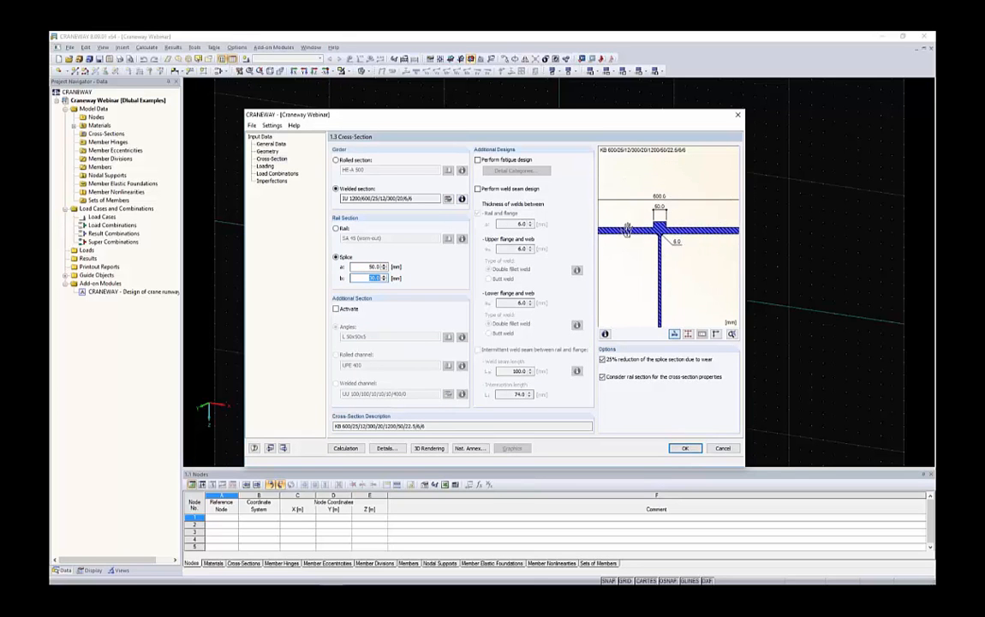
{"action": "scroll", "coordinate": [646, 227], "scroll_direction": "up", "scroll_amount": 2}
{"action": "scroll", "coordinate": [660, 227], "scroll_direction": "down", "scroll_amount": 3}
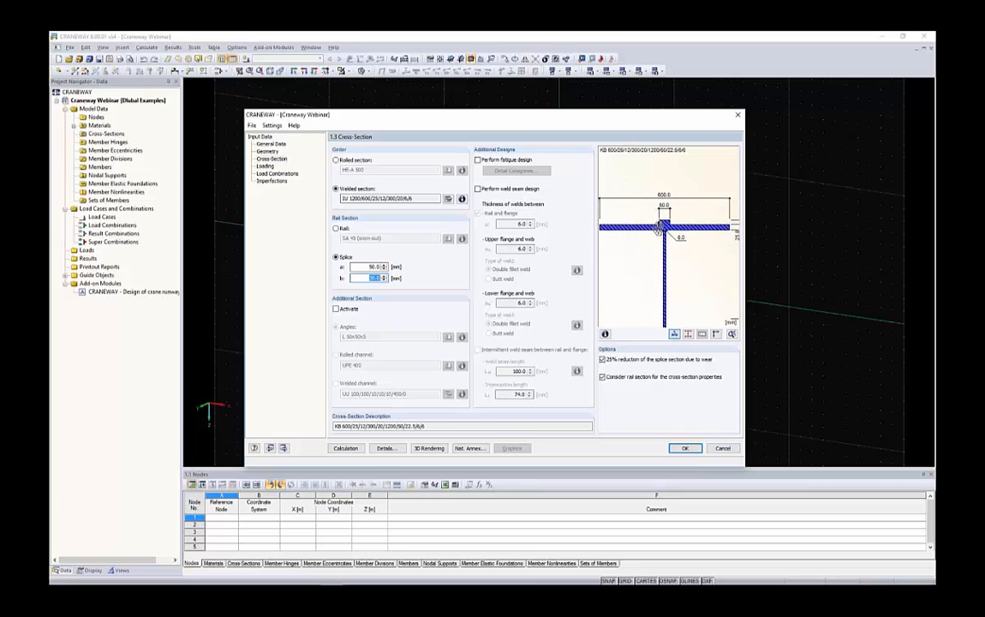
{"action": "scroll", "coordinate": [659, 228], "scroll_direction": "down", "scroll_amount": 2}
{"action": "left_click", "coordinate": [371, 267]}
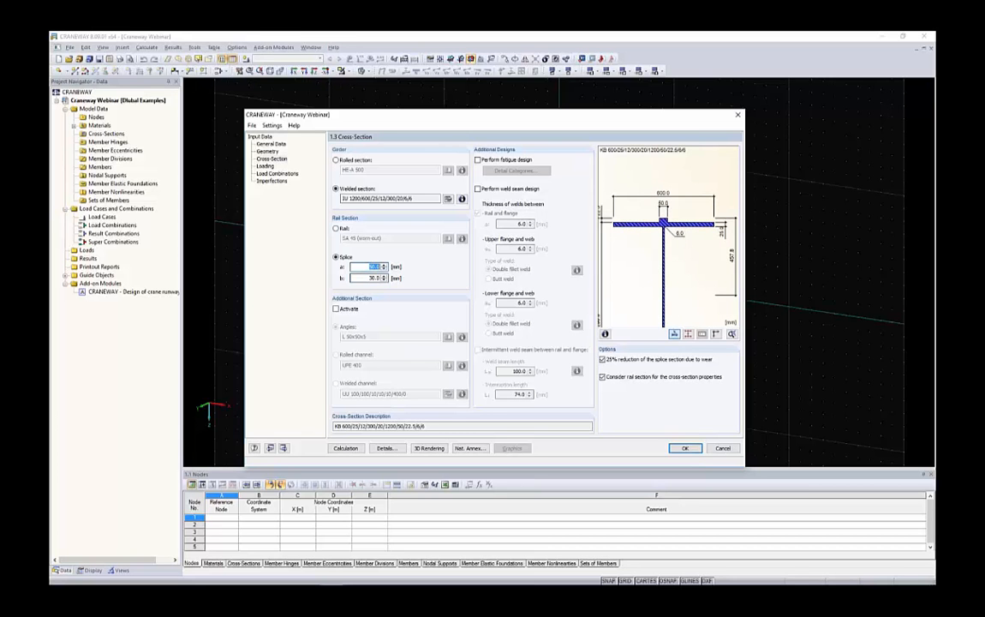
- Use a rail instead of the splice and select SA 75 from DIN 536-1
{"action": "left_click", "coordinate": [336, 228]}
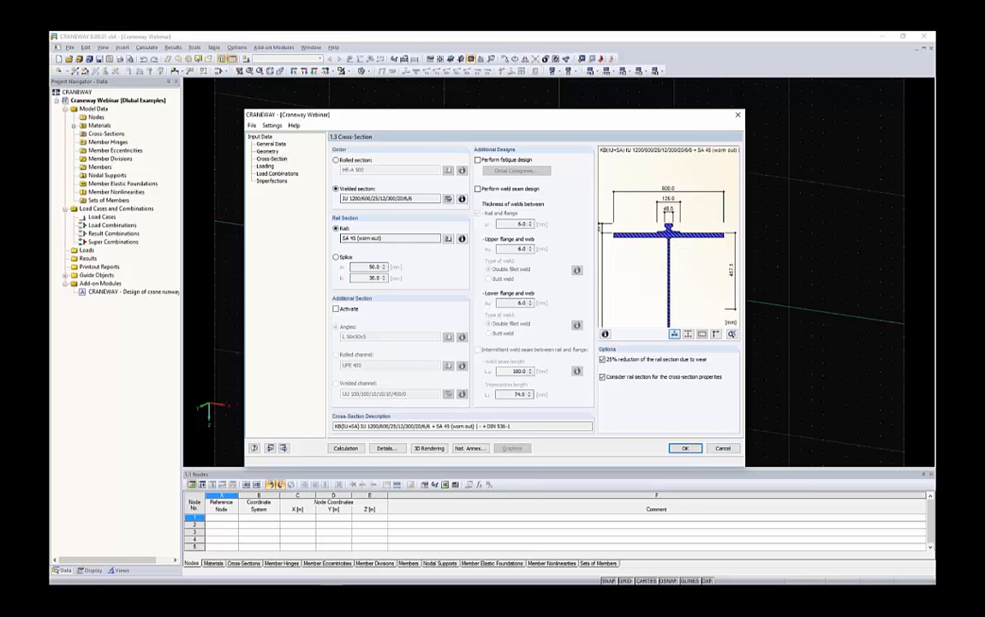
{"action": "left_click", "coordinate": [448, 238]}
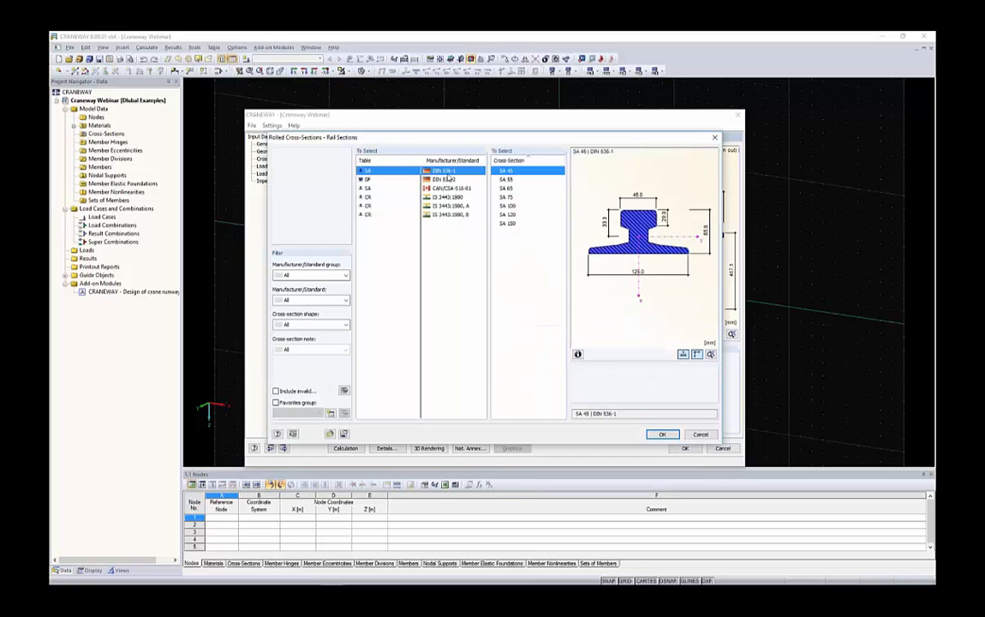
{"action": "left_click", "coordinate": [506, 197]}
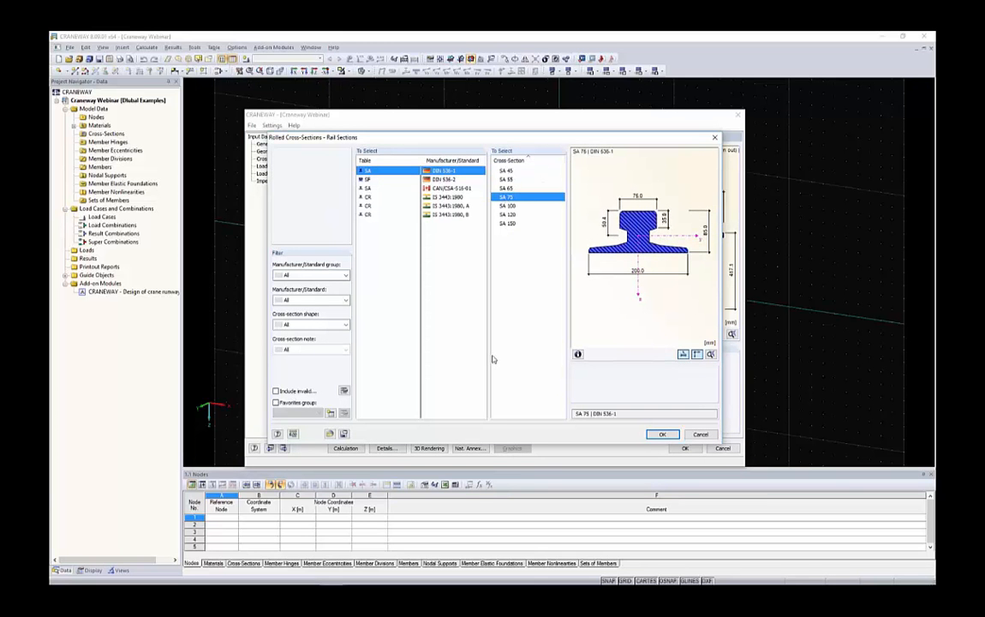
{"action": "left_click", "coordinate": [661, 435]}
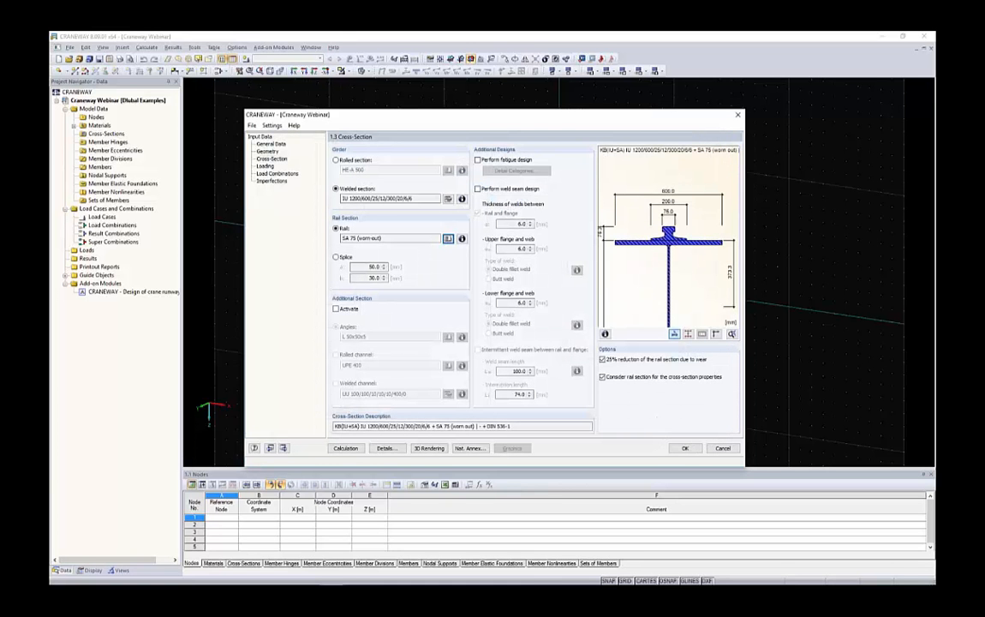
- Try an additional section with L 50x50x5 angles and with the UPE 400 rolled channel, and deactivate it again
{"action": "left_click", "coordinate": [345, 310]}
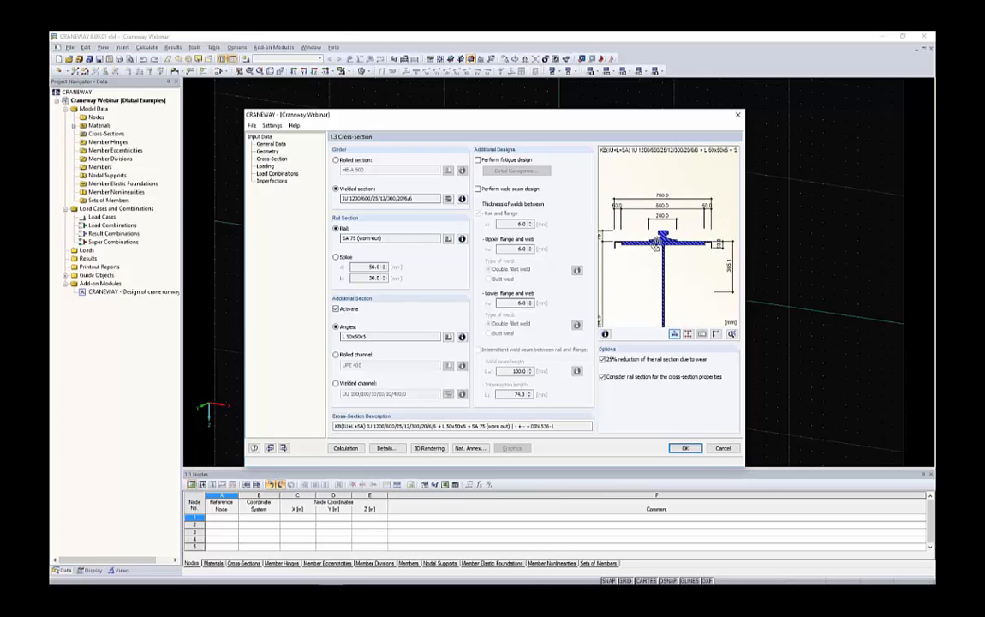
{"action": "scroll", "coordinate": [626, 241], "scroll_direction": "up", "scroll_amount": 4}
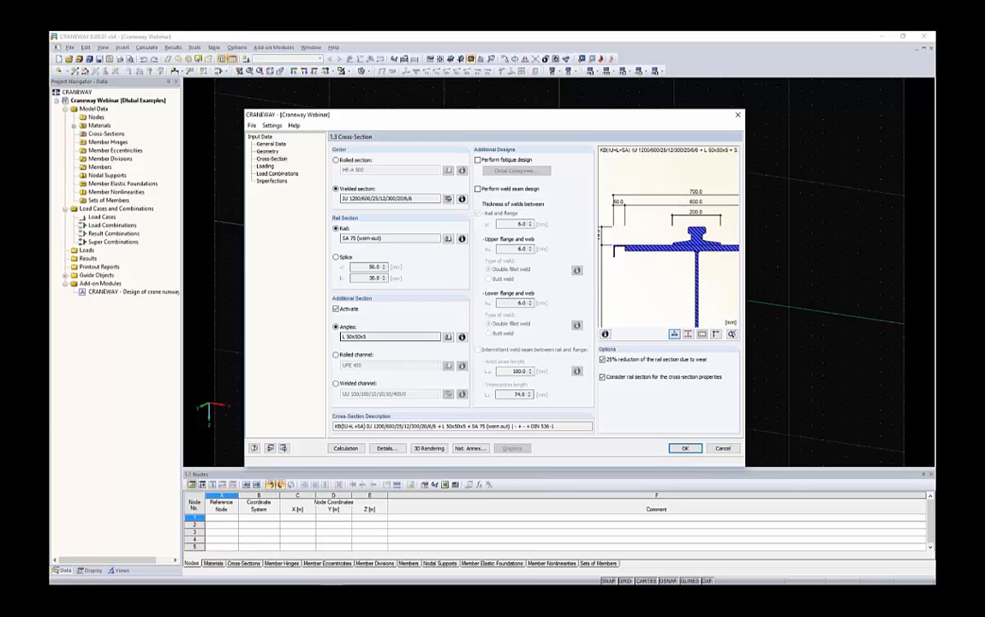
{"action": "left_click", "coordinate": [336, 354]}
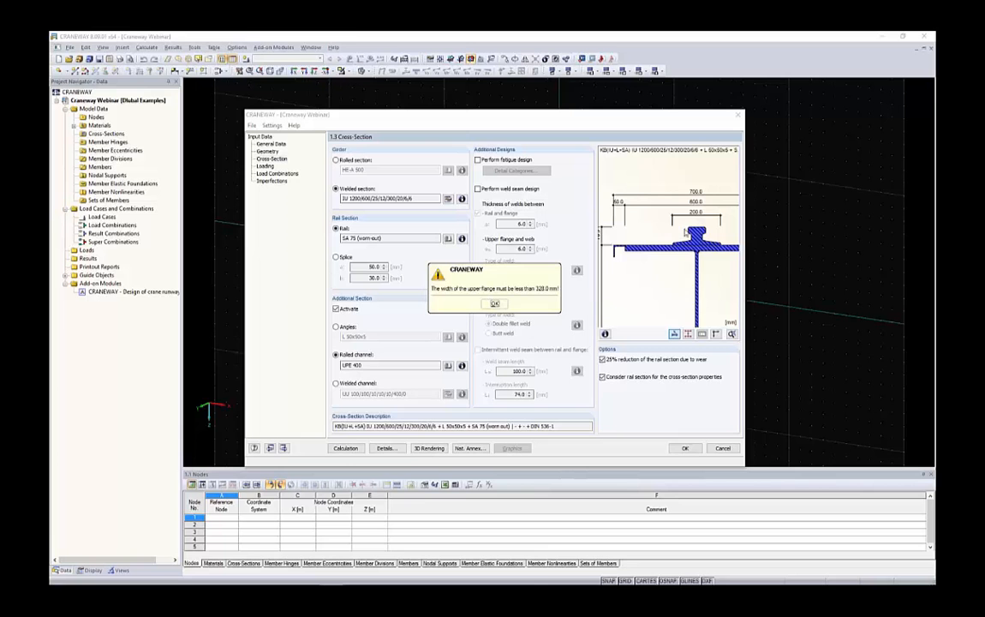
{"action": "key", "text": "Return"}
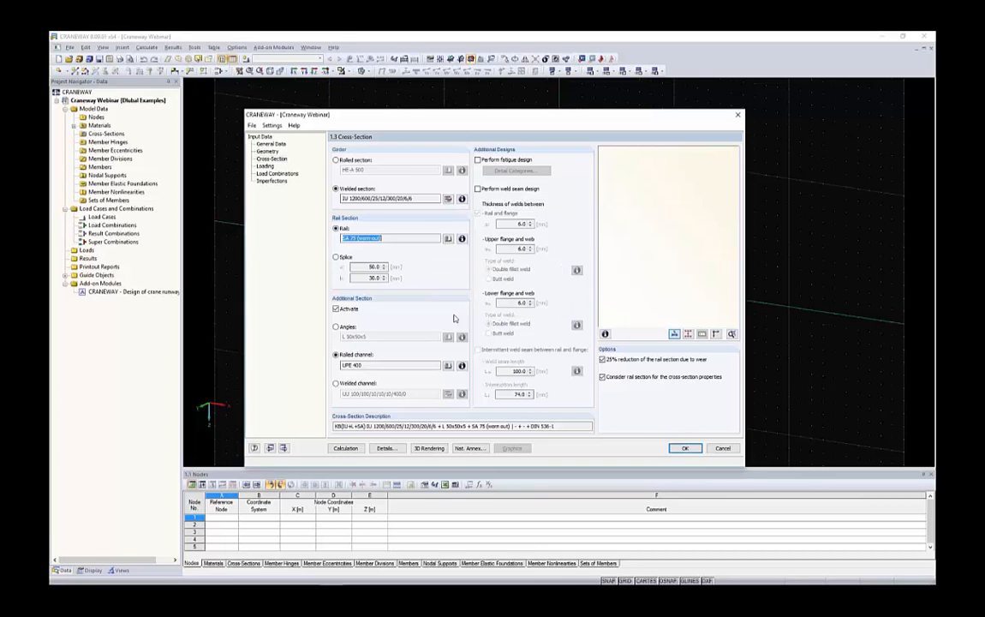
{"action": "left_click", "coordinate": [346, 310]}
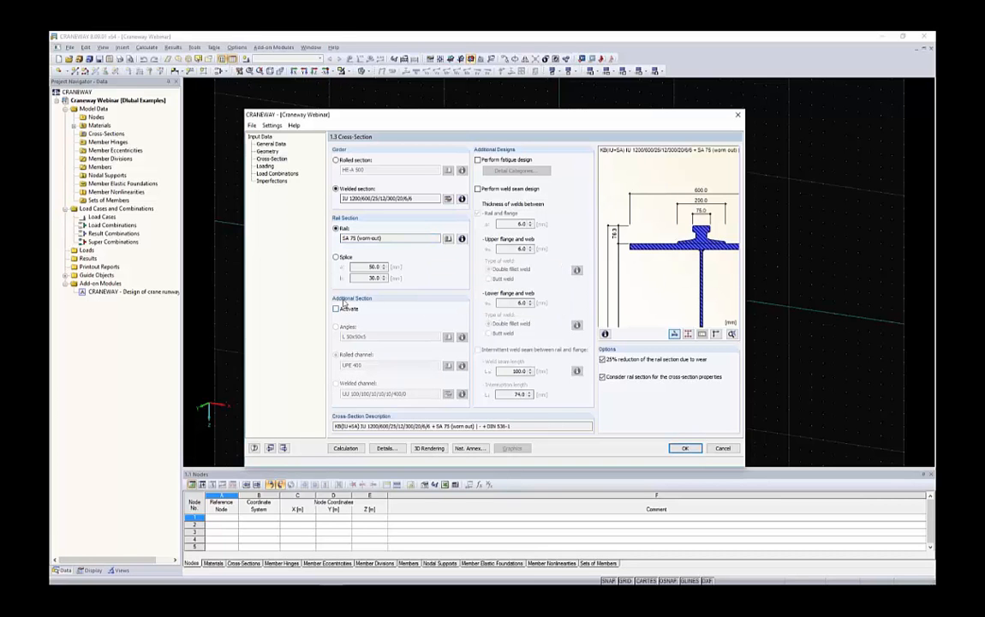
- Turn the 25% reduction of the rail section due to wear off and on again, comparing the rail in the section preview
{"action": "scroll", "coordinate": [684, 230], "scroll_direction": "up", "scroll_amount": 1}
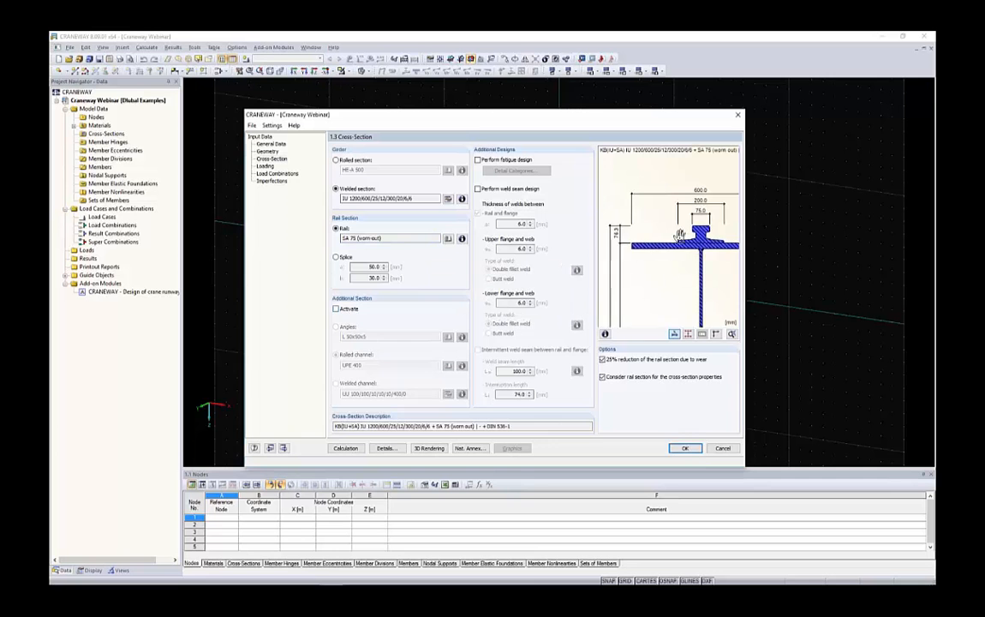
{"action": "scroll", "coordinate": [684, 230], "scroll_direction": "down", "scroll_amount": 4}
{"action": "middle_click_drag", "start_coordinate": [701, 287], "coordinate": [670, 230]}
{"action": "scroll", "coordinate": [690, 254], "scroll_direction": "down", "scroll_amount": 3}
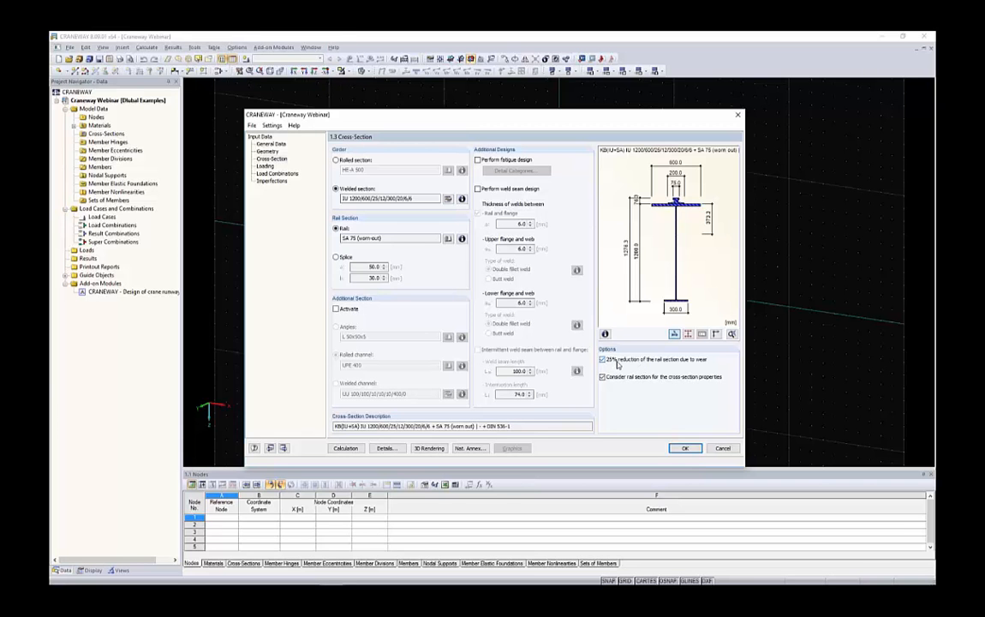
{"action": "left_click", "coordinate": [661, 363]}
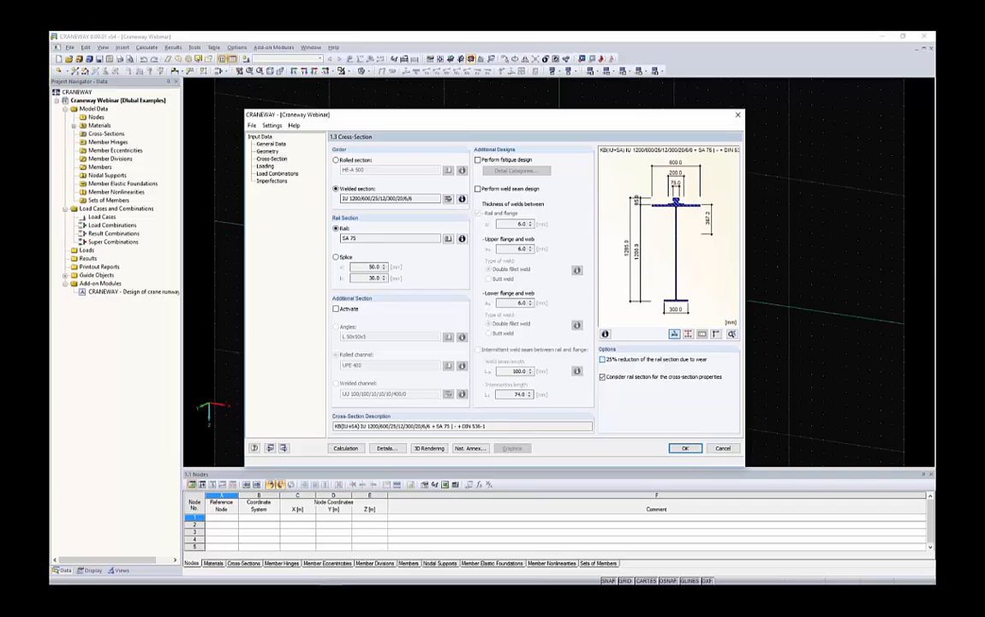
{"action": "left_click", "coordinate": [602, 359]}
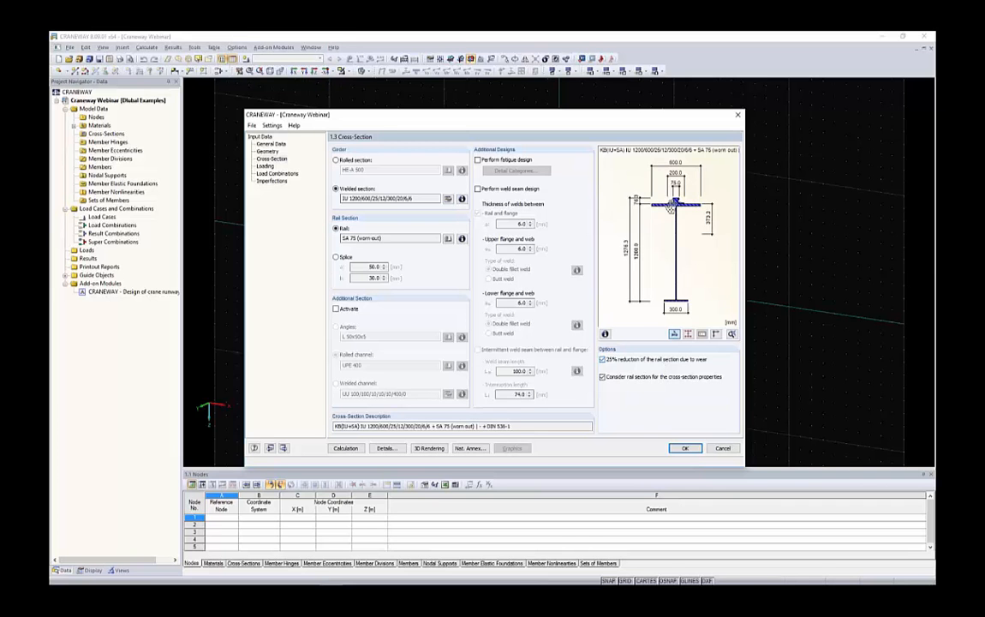
{"action": "scroll", "coordinate": [658, 199], "scroll_direction": "up", "scroll_amount": 3}
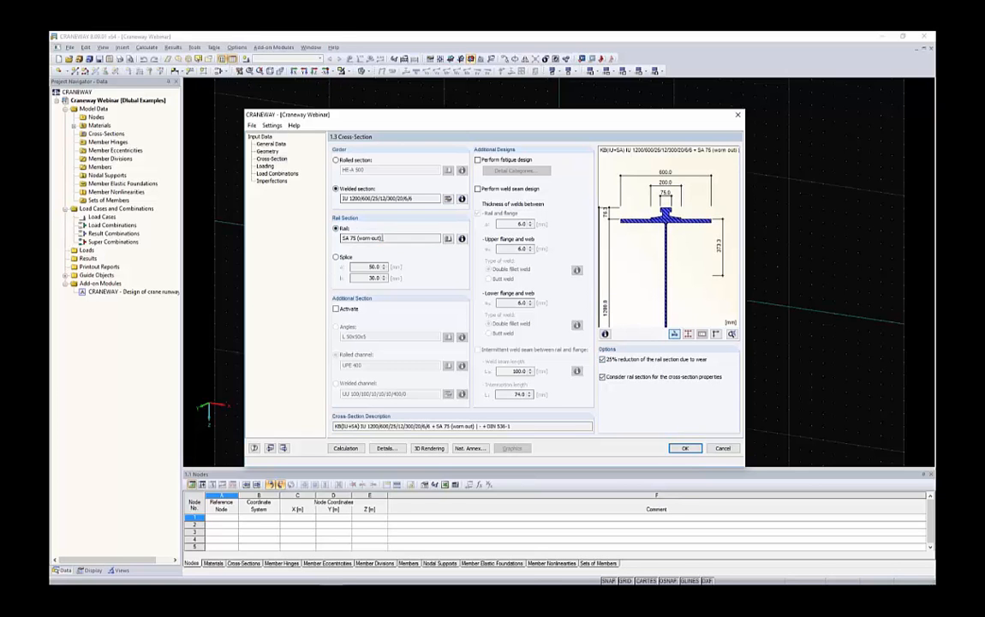
{"action": "left_click", "coordinate": [346, 238]}
{"action": "scroll", "coordinate": [661, 229], "scroll_direction": "down", "scroll_amount": 1}
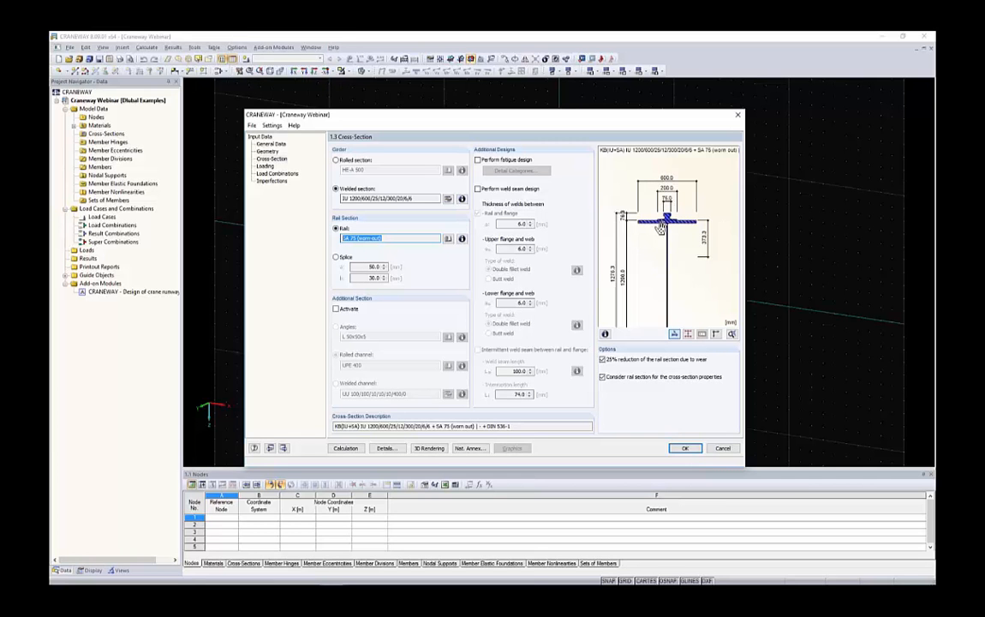
- Inspect the worn rail in the section preview and exclude the rail section from the cross-section properties
{"action": "scroll", "coordinate": [660, 229], "scroll_direction": "up", "scroll_amount": 2}
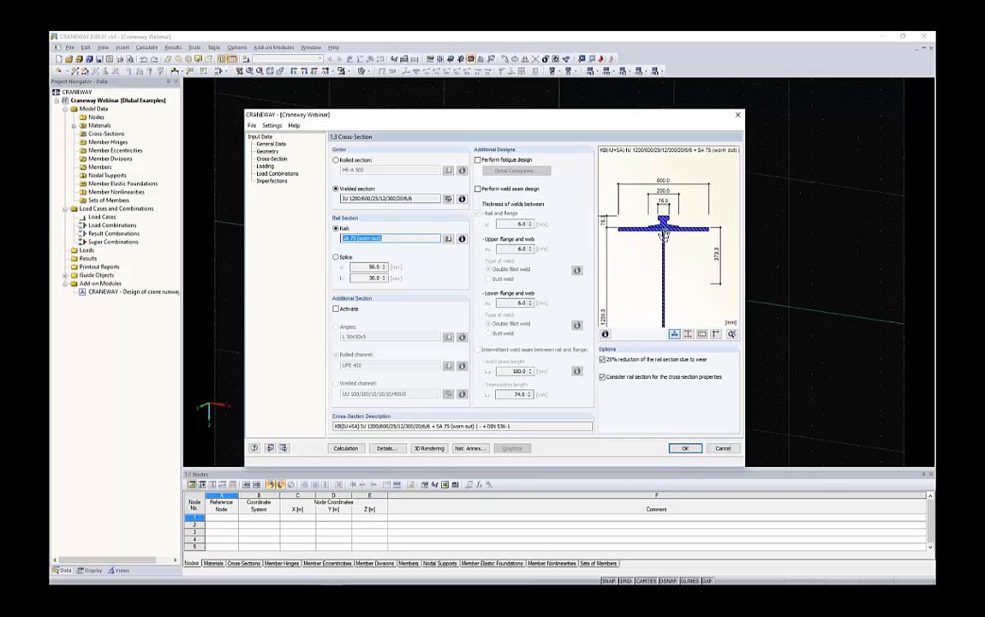
{"action": "scroll", "coordinate": [662, 221], "scroll_direction": "down", "scroll_amount": 2}
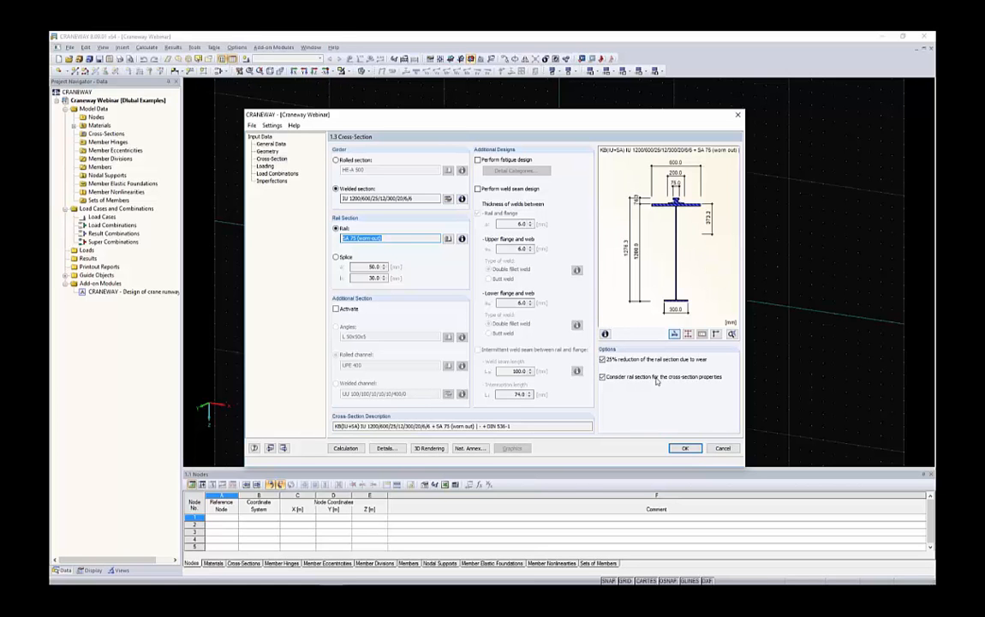
{"action": "left_click", "coordinate": [603, 377]}
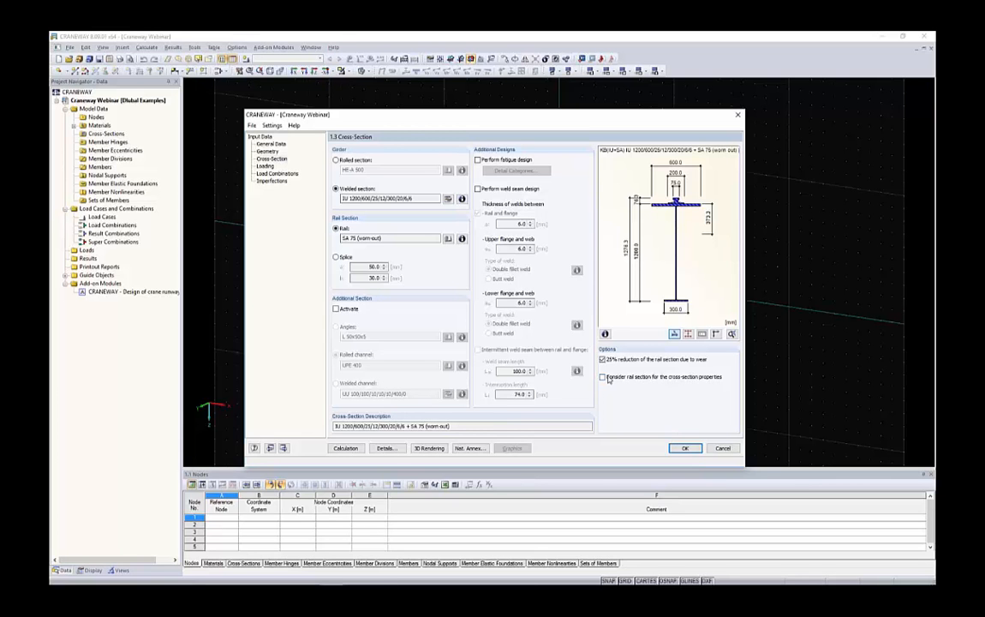
- Set the rail-flange connection in the design details to a crane rail mounted on an elastomeric bearing pad, keeping the 6.0 mm thickness
{"action": "left_click", "coordinate": [385, 447]}
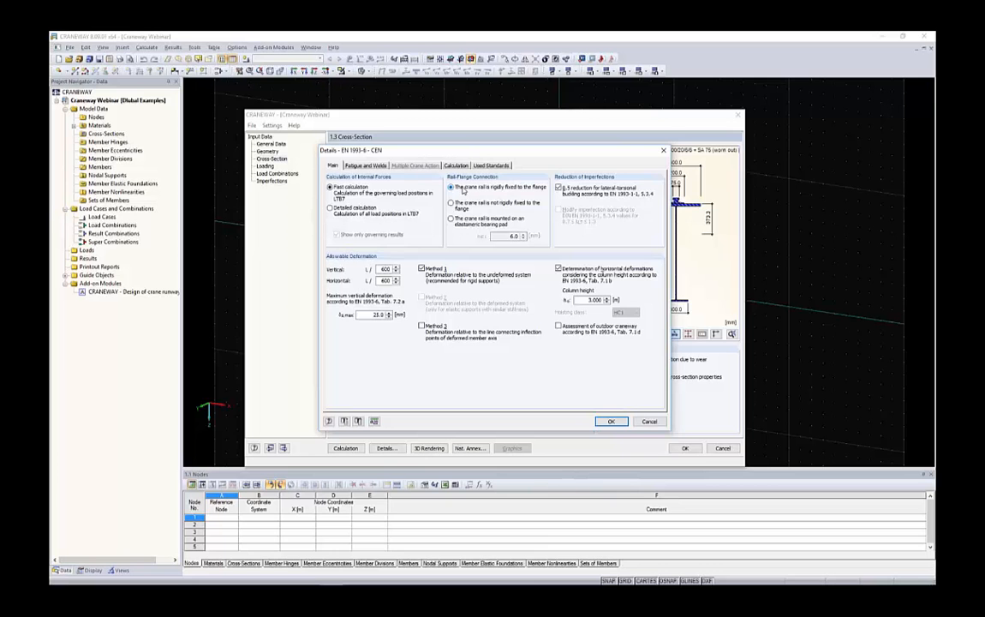
{"action": "left_click_drag", "start_coordinate": [482, 154], "coordinate": [419, 137]}
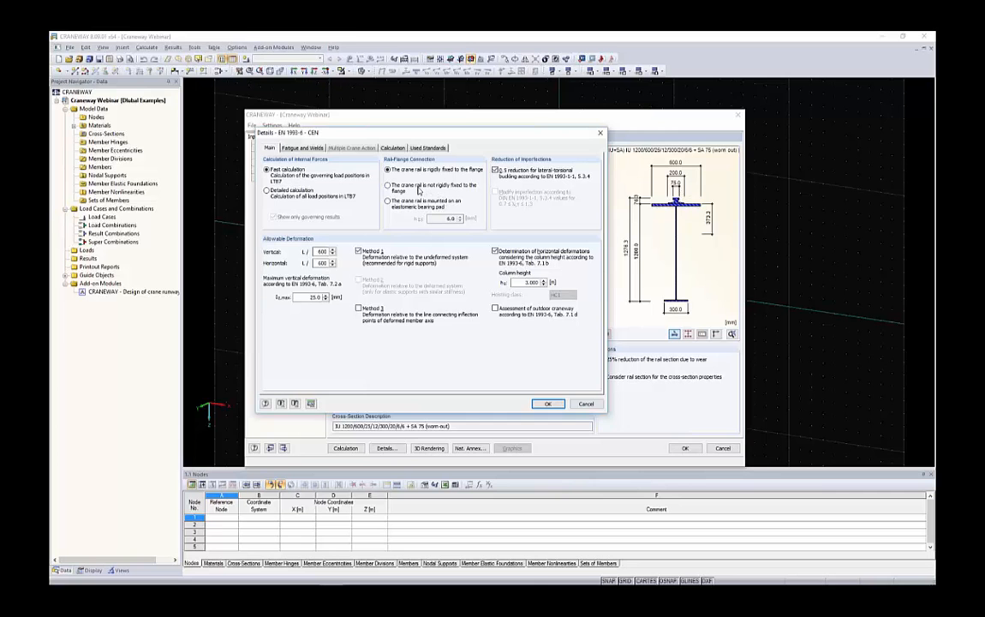
{"action": "left_click", "coordinate": [397, 206]}
{"action": "double_click", "coordinate": [447, 218]}
{"action": "left_click", "coordinate": [549, 403]}
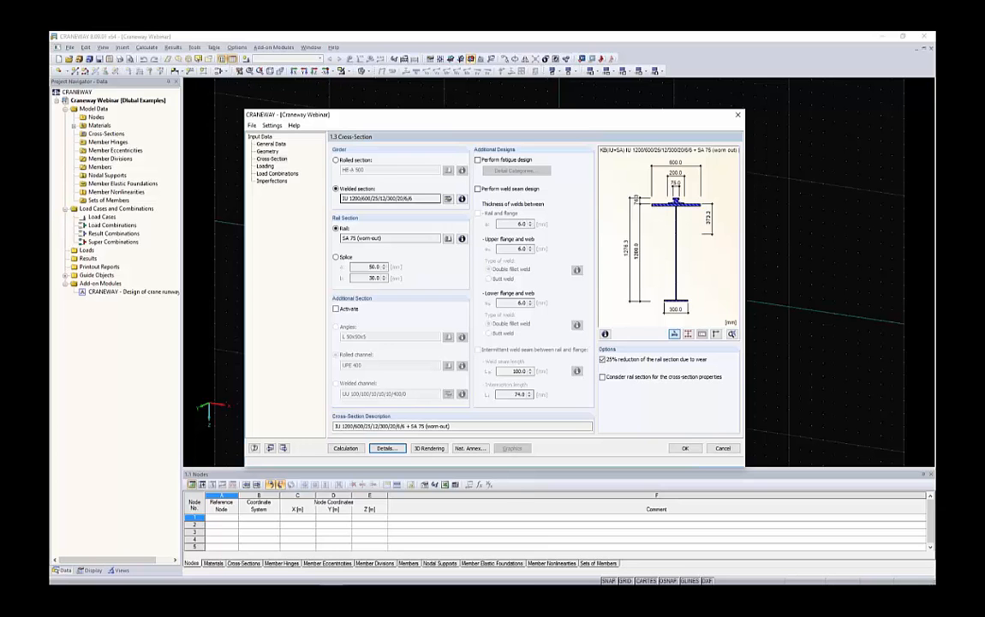
- In the loading data, keep one crane with left and right girder buffers and apply the loads at both girders (W-max and W-min)
{"action": "left_click", "coordinate": [266, 166]}
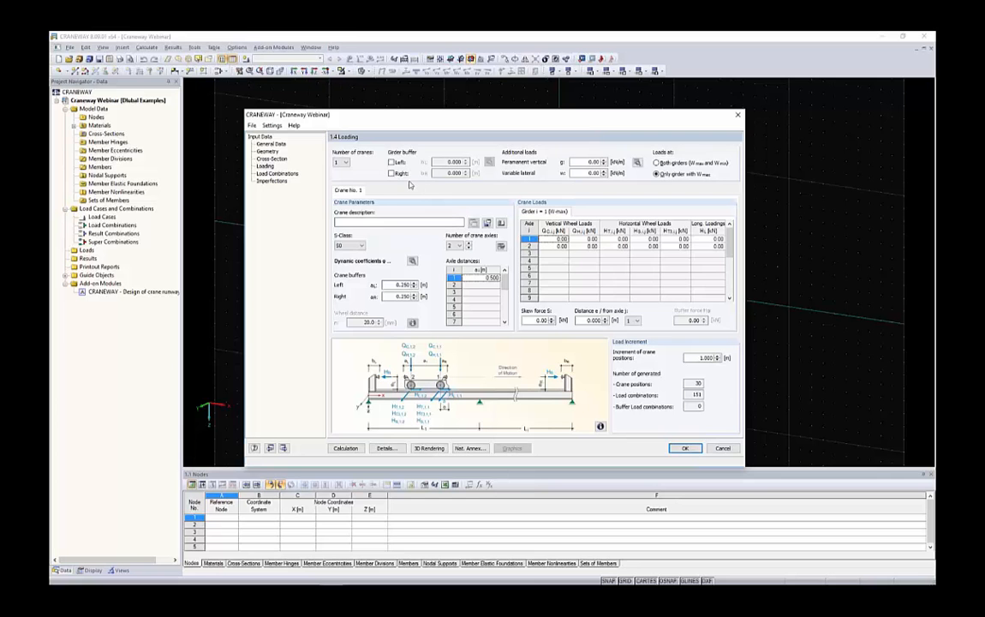
{"action": "left_click", "coordinate": [346, 163]}
{"action": "left_click", "coordinate": [344, 163]}
{"action": "left_click", "coordinate": [340, 172]}
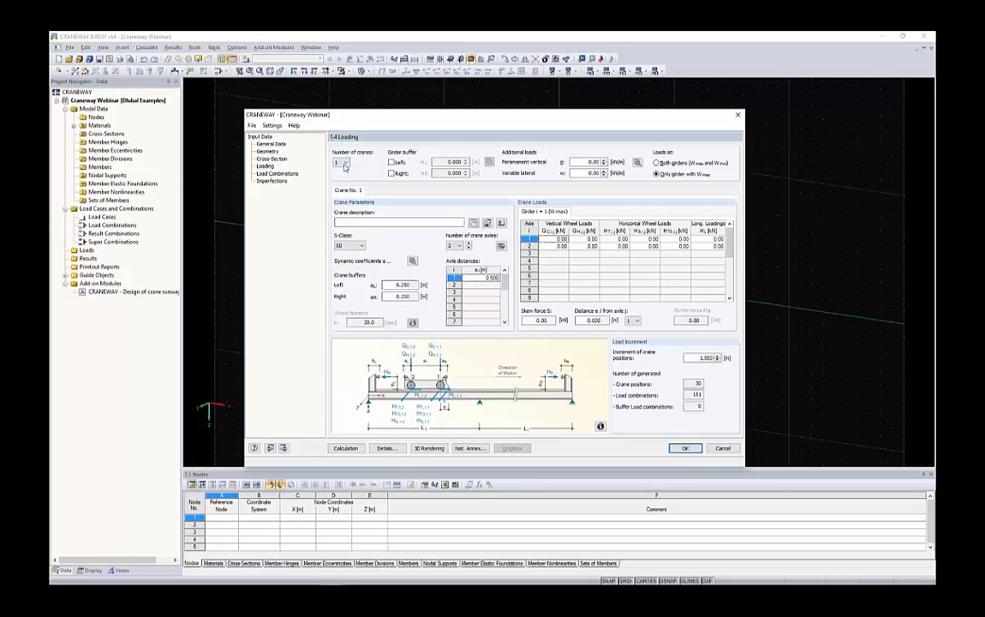
{"action": "left_click", "coordinate": [391, 162]}
{"action": "left_click", "coordinate": [392, 173]}
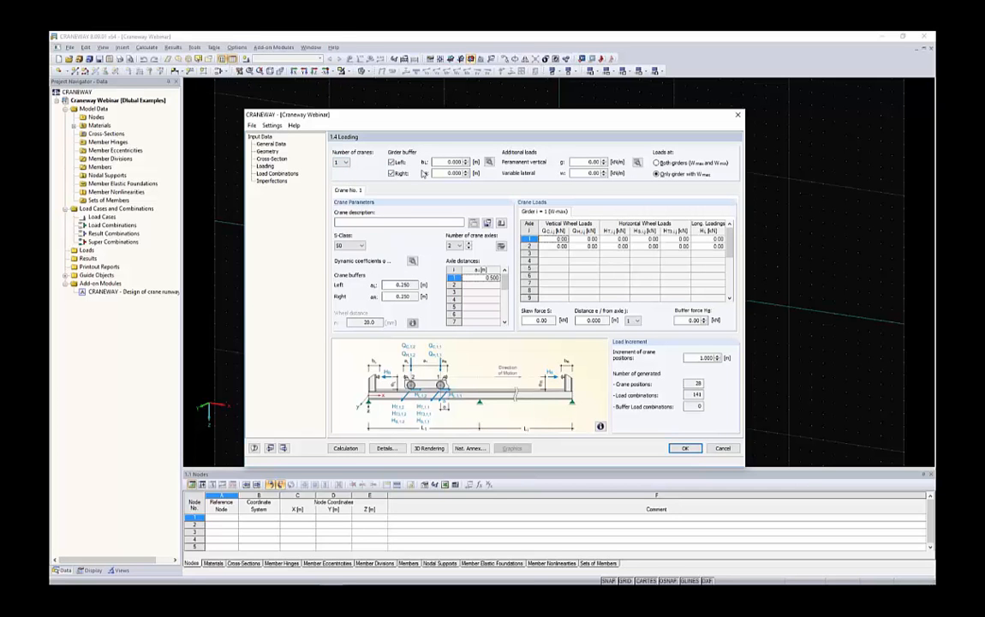
{"action": "left_click", "coordinate": [681, 163]}
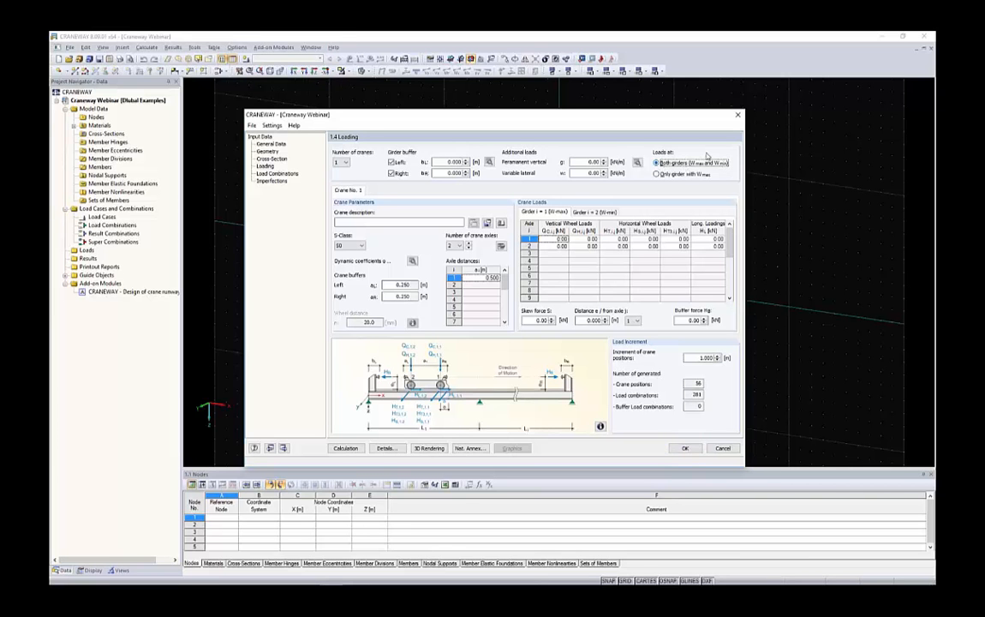
- Describe the crane as 17t and assign it to S-class S5
{"action": "left_click", "coordinate": [428, 223]}
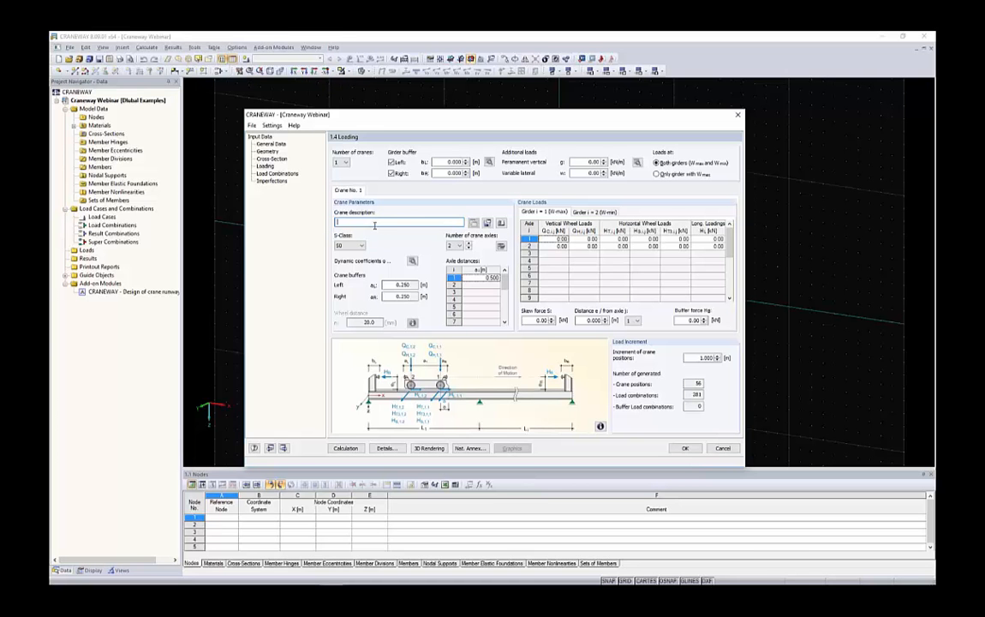
{"action": "type", "text": "17t"}
{"action": "left_click", "coordinate": [349, 246]}
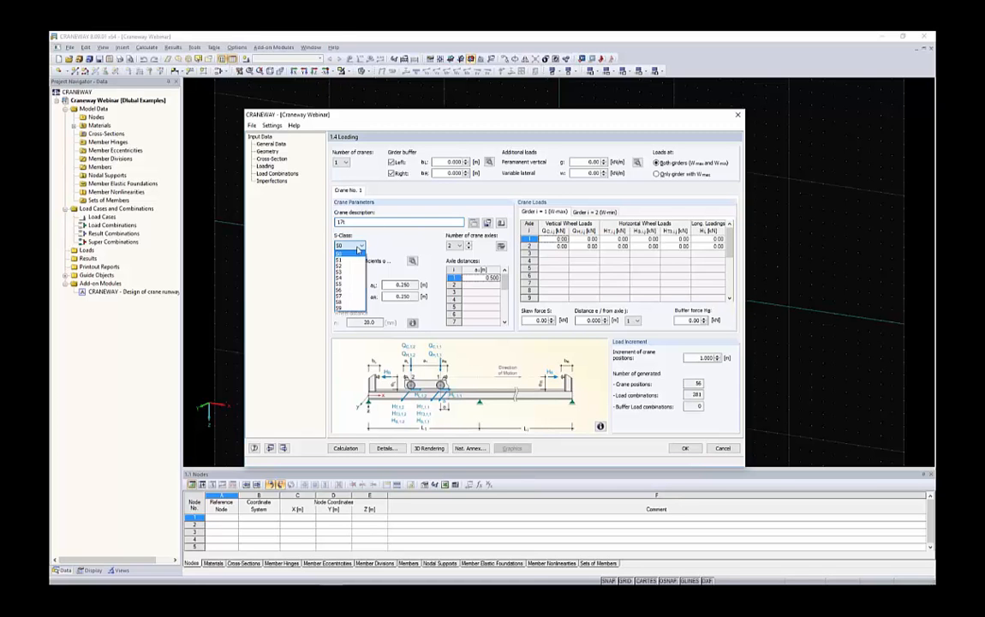
{"action": "left_click", "coordinate": [350, 284]}
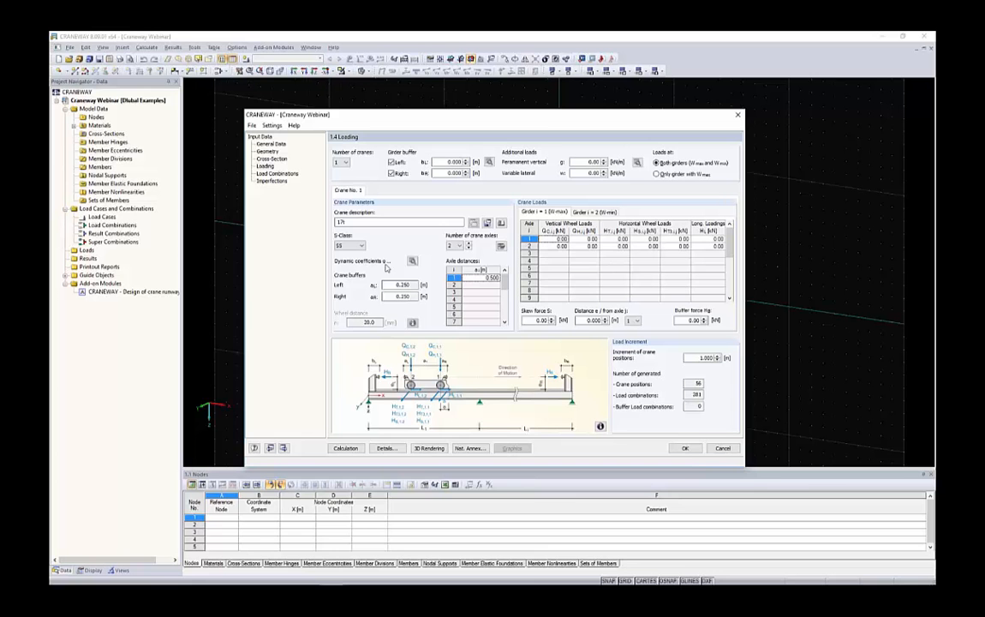
- Set the crane's dynamic coefficients to 1.1 for the weight of crane and 1.18 for load lifting
{"action": "left_click", "coordinate": [412, 260]}
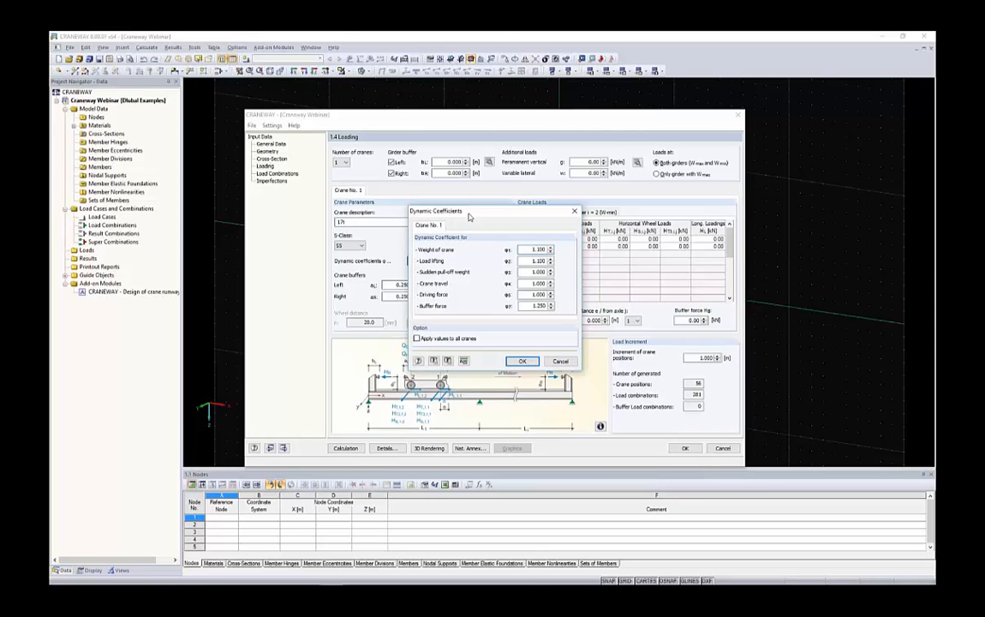
{"action": "left_click_drag", "start_coordinate": [469, 217], "coordinate": [385, 225]}
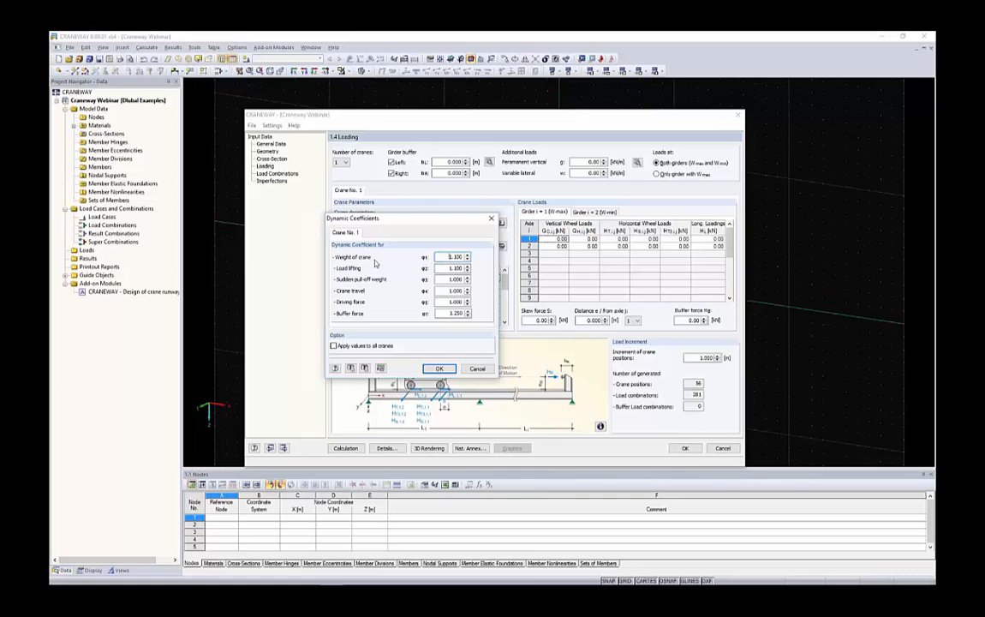
{"action": "double_click", "coordinate": [454, 256]}
{"action": "type", "text": "1."}
{"action": "key", "text": "Tab"}
{"action": "type", "text": "1.18"}
{"action": "key", "text": "Tab"}
{"action": "key", "text": "Tab"}
{"action": "key", "text": "Tab"}
{"action": "key", "text": "Tab"}
{"action": "left_click", "coordinate": [446, 369]}
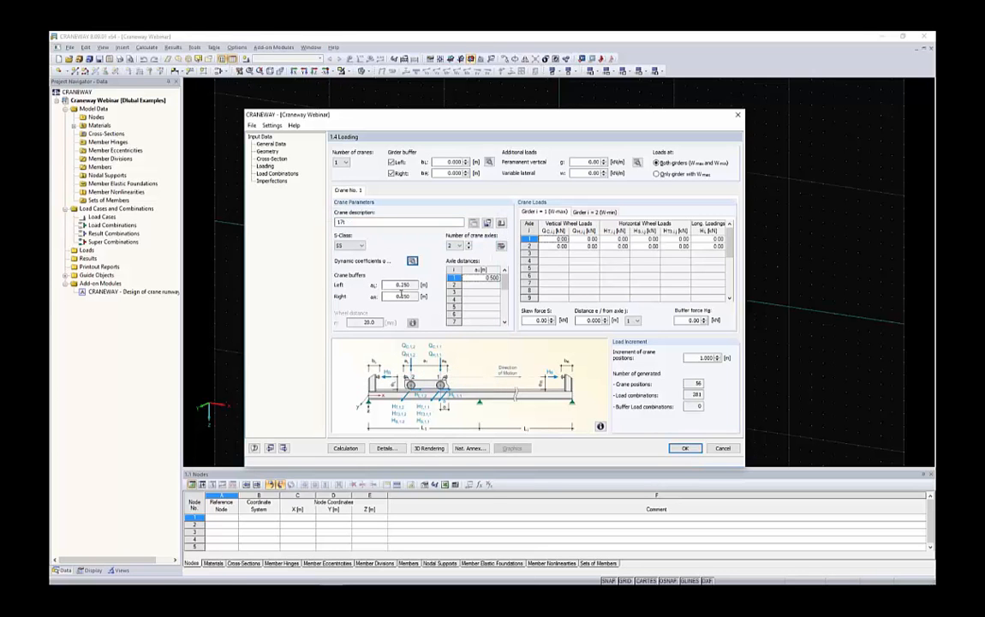
- Set the left and right crane buffer distances to 0.05 m
{"action": "double_click", "coordinate": [394, 284]}
{"action": "type", "text": ".05"}
{"action": "double_click", "coordinate": [412, 297]}
{"action": "type", "text": "."}
{"action": "left_click", "coordinate": [399, 285]}
- Give the crane four axles with axle distances of 2, 5.6 and 2 m
{"action": "left_click", "coordinate": [458, 246]}
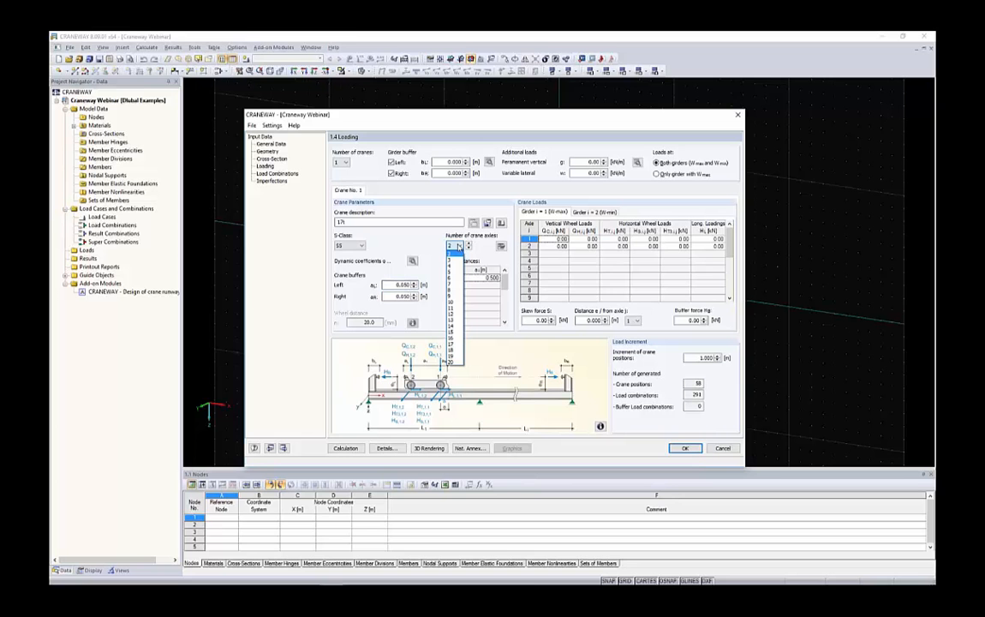
{"action": "left_click", "coordinate": [450, 266]}
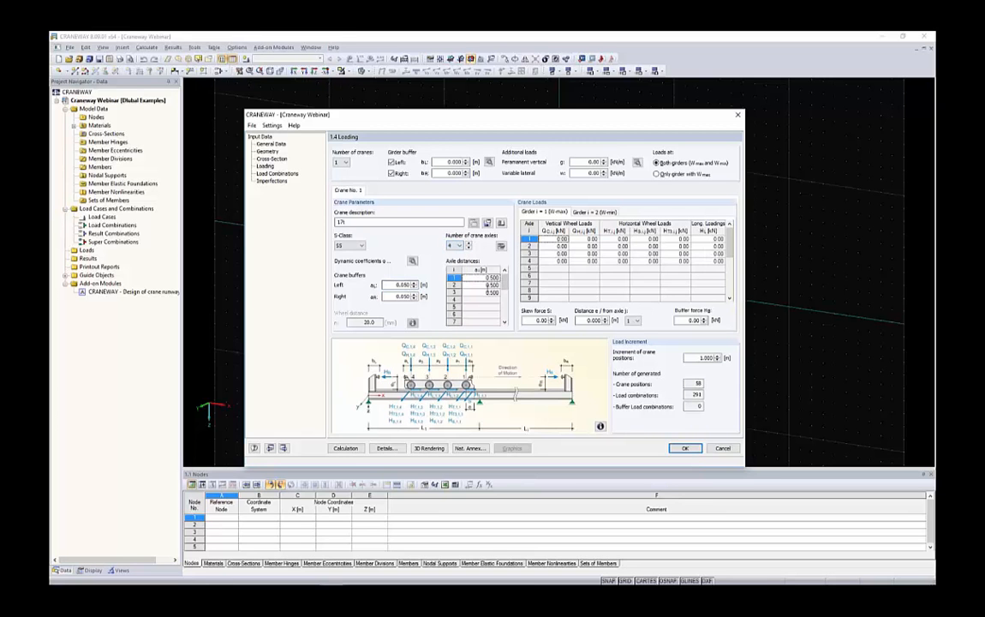
{"action": "left_click", "coordinate": [489, 277]}
{"action": "type", "text": "1.2"}
{"action": "key", "text": "Return"}
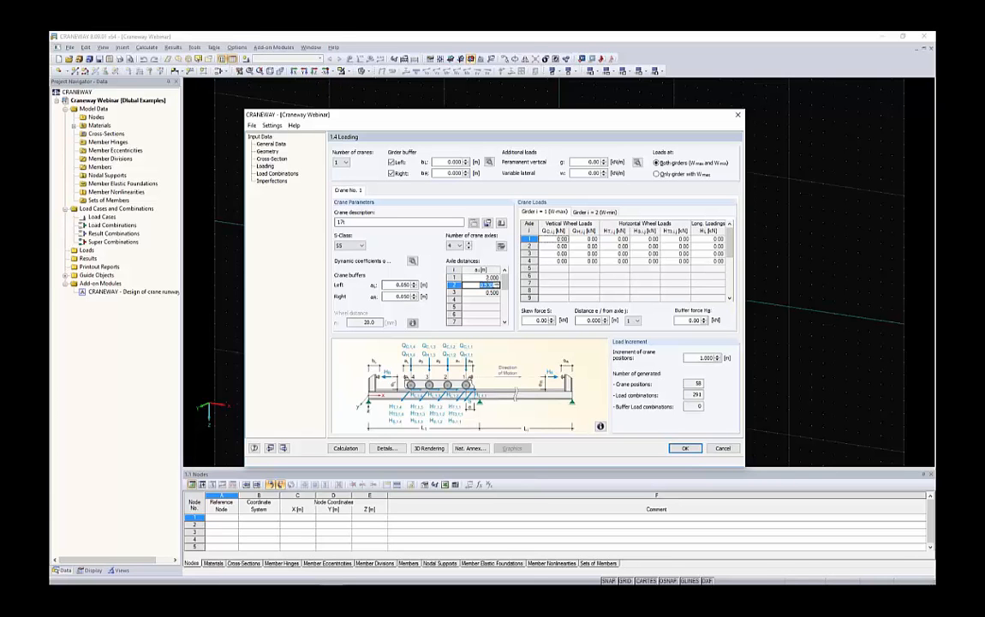
{"action": "type", "text": "2.5"}
{"action": "key", "text": "Return"}
{"action": "type", "text": "1.2"}
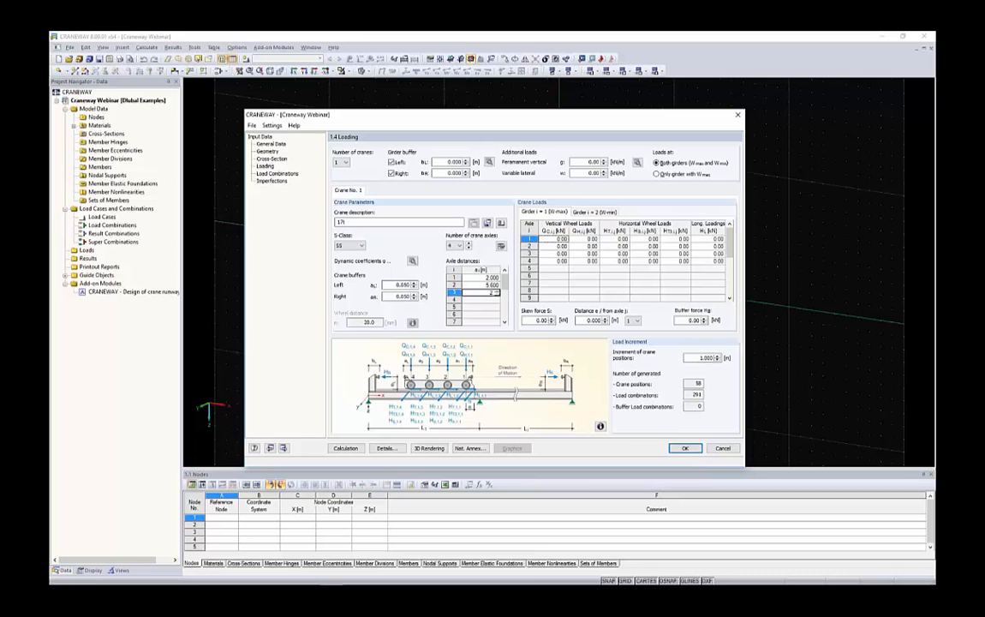
- Copy the wheel loads from the other application into all four axle rows for girder 1 (W-max), replacing all existing values
{"action": "left_click", "coordinate": [602, 239]}
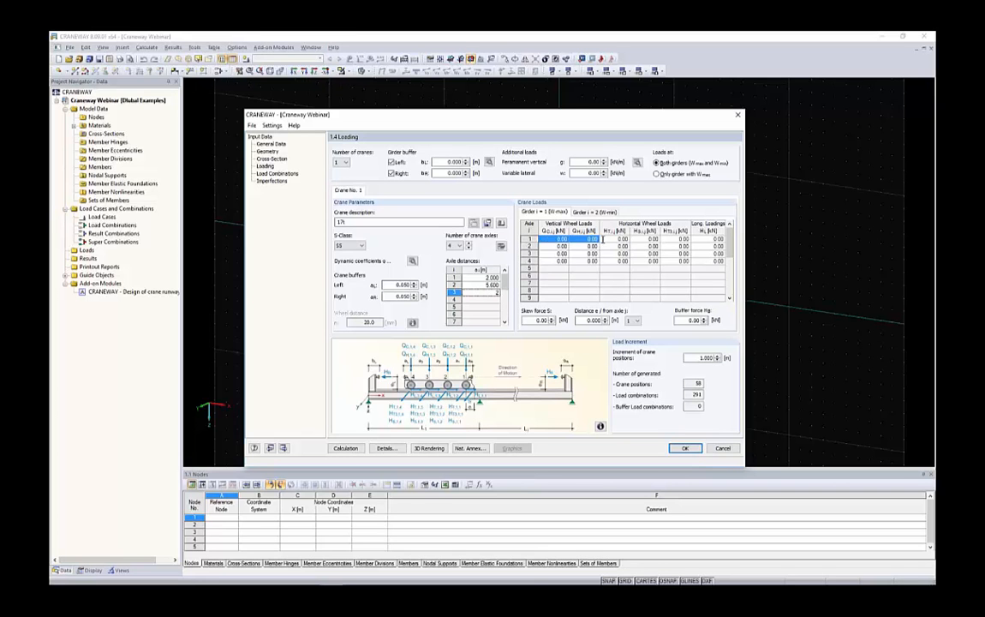
{"action": "left_click_drag", "start_coordinate": [603, 239], "coordinate": [722, 260]}
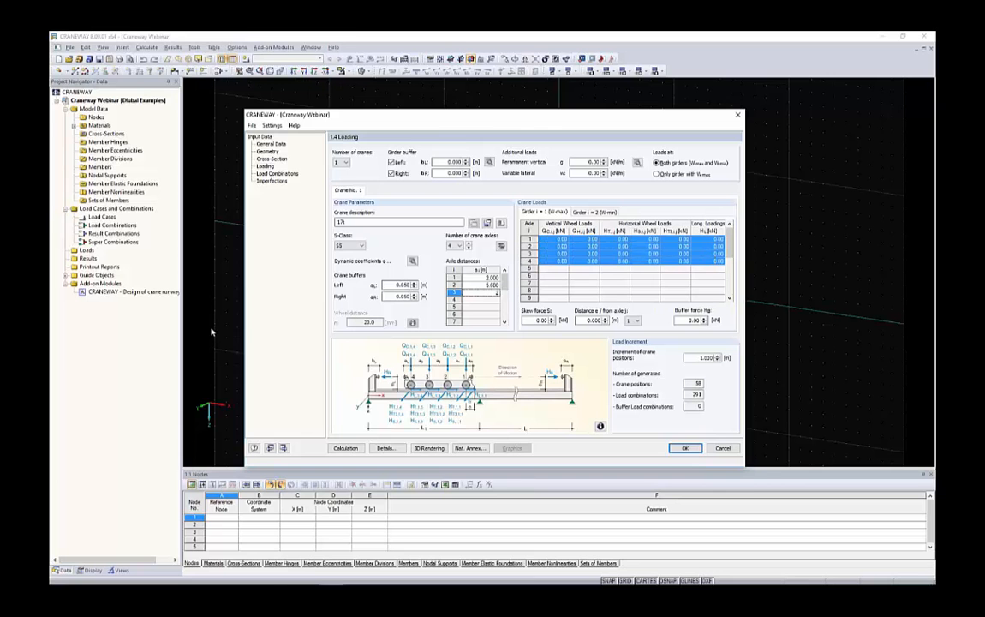
{"action": "key", "text": "alt+Tab"}
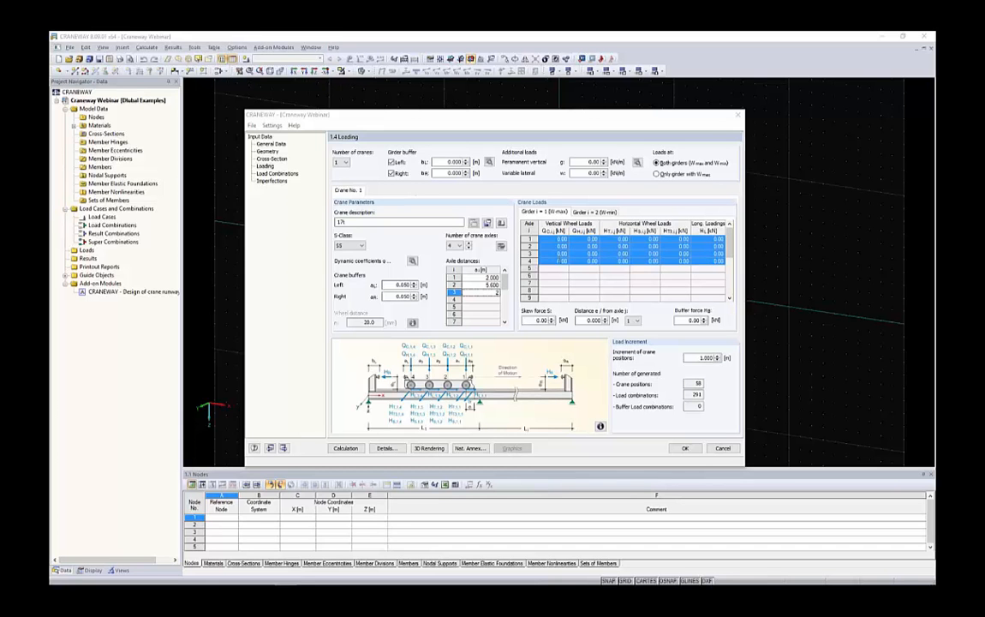
{"action": "key", "text": "ctrl+v"}
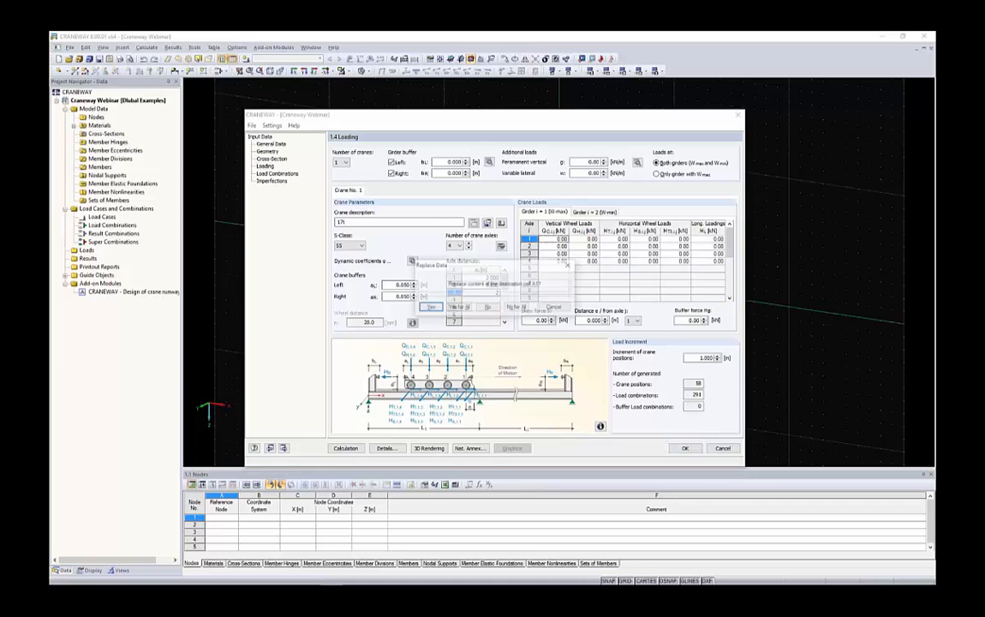
{"action": "left_click", "coordinate": [463, 307]}
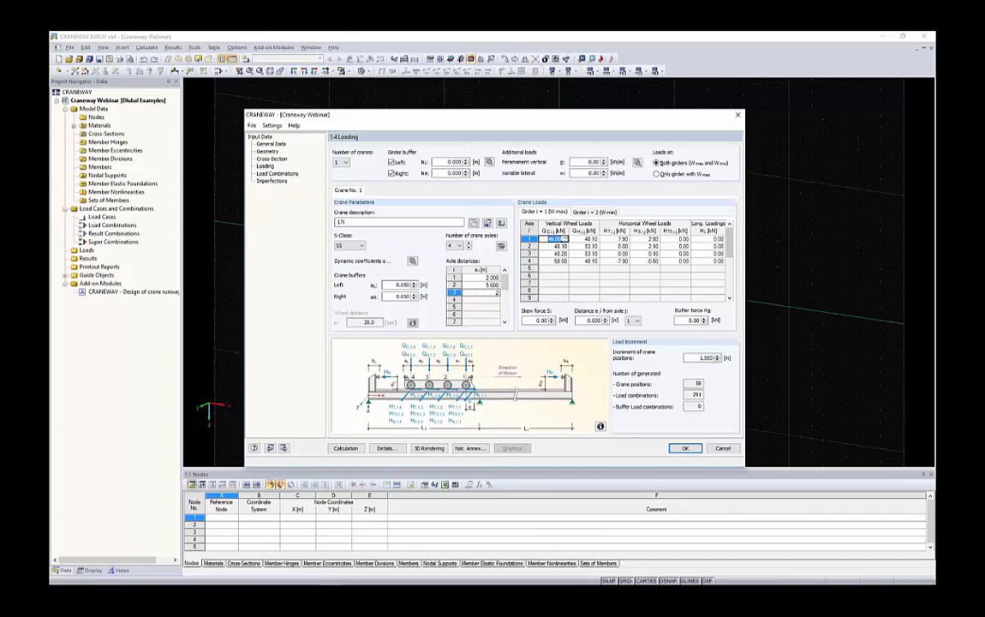
- Copy the wheel loads from the other application into the axle rows for girder 2 (W-min), replacing all existing values
{"action": "left_click", "coordinate": [599, 212]}
{"action": "key", "text": "alt+Tab"}
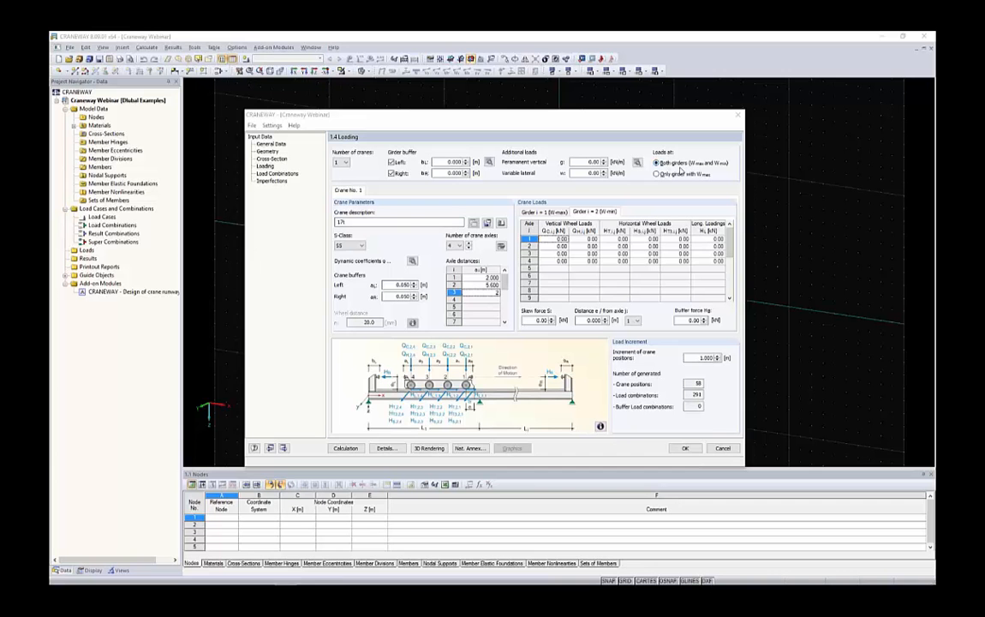
{"action": "left_click", "coordinate": [558, 239]}
{"action": "left_click_drag", "start_coordinate": [558, 240], "coordinate": [692, 254]}
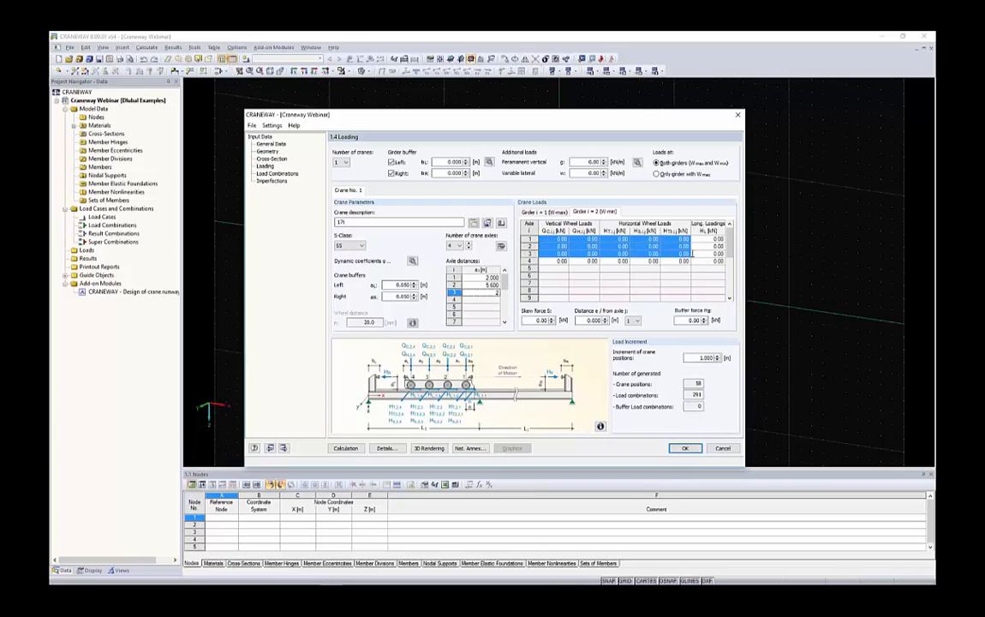
{"action": "key", "text": "ctrl+v"}
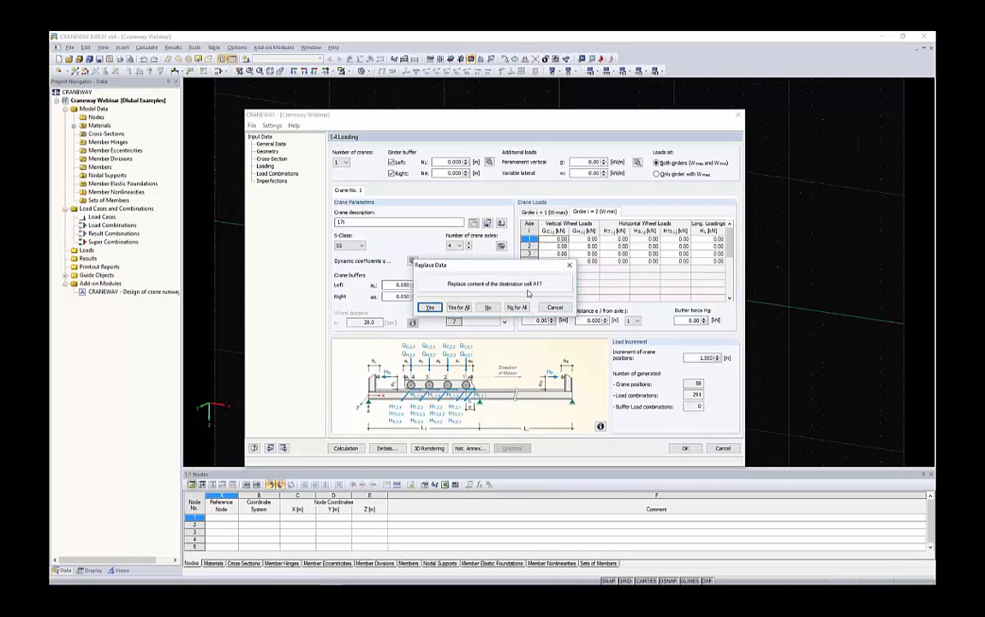
{"action": "left_click", "coordinate": [458, 307]}
- Set the skew force S for girder 2 to -20.10 kN
{"action": "type", "text": "2"}
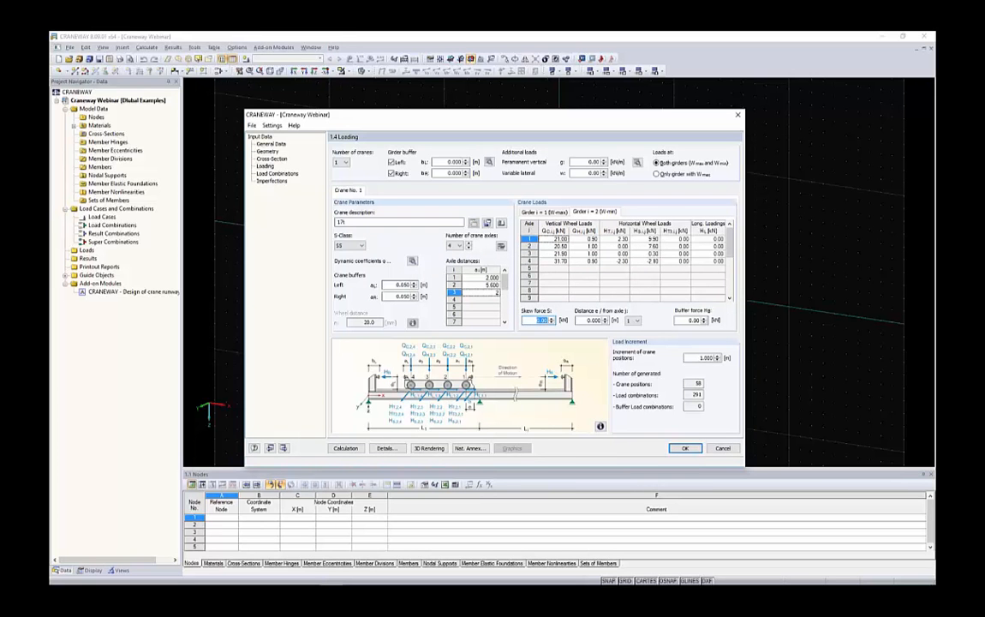
{"action": "key", "text": "BackSpace"}
{"action": "left_click", "coordinate": [585, 320]}
{"action": "type", "text": "3"}
- Try an increment of crane positions of 0.1 m and check the generated numbers of crane positions and load combinations
{"action": "double_click", "coordinate": [700, 357]}
{"action": "double_click", "coordinate": [699, 383]}
{"action": "double_click", "coordinate": [695, 395]}
{"action": "double_click", "coordinate": [698, 357]}
{"action": "type", "text": "0.1"}
{"action": "key", "text": "Tab"}
{"action": "double_click", "coordinate": [690, 395]}
- Set the increment of crane positions to 0.5 m and review the generated crane positions and load combinations
{"action": "left_click", "coordinate": [719, 356]}
{"action": "left_click", "coordinate": [720, 360]}
{"action": "left_click_drag", "start_coordinate": [717, 354], "coordinate": [724, 356]}
{"action": "type", "text": "5"}
{"action": "key", "text": "Tab"}
{"action": "double_click", "coordinate": [699, 384]}
{"action": "left_click_drag", "start_coordinate": [692, 361], "coordinate": [734, 361]}
{"action": "type", "text": "1"}
{"action": "key", "text": "Tab"}
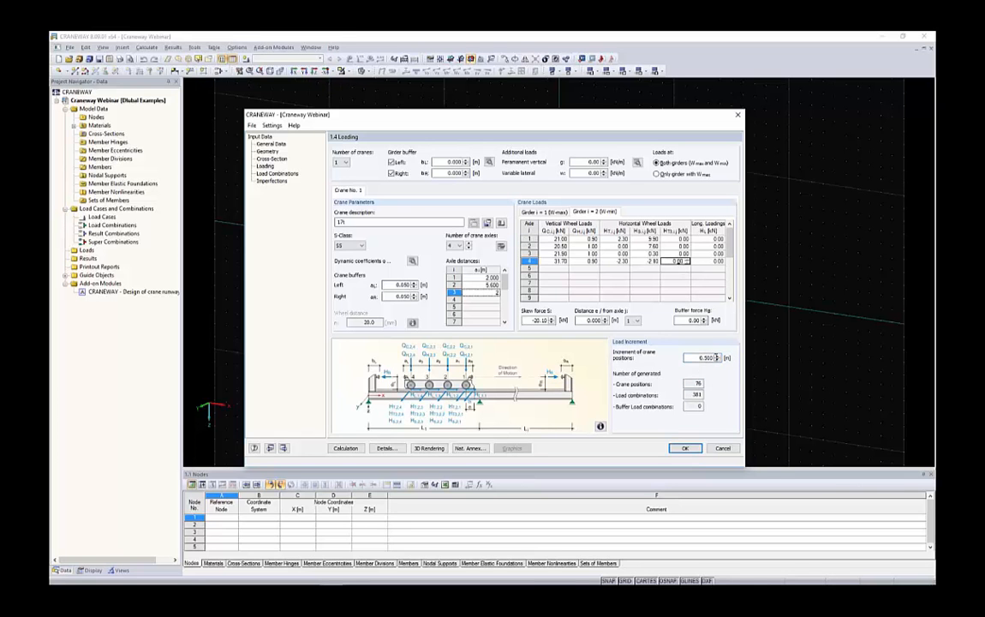
{"action": "double_click", "coordinate": [703, 357]}
{"action": "left_click_drag", "start_coordinate": [691, 383], "coordinate": [708, 383]}
{"action": "double_click", "coordinate": [697, 394]}
- Open the 3D rendering of the runway girder and advance the crane with its loads through the positions along both spans
{"action": "left_click", "coordinate": [427, 448]}
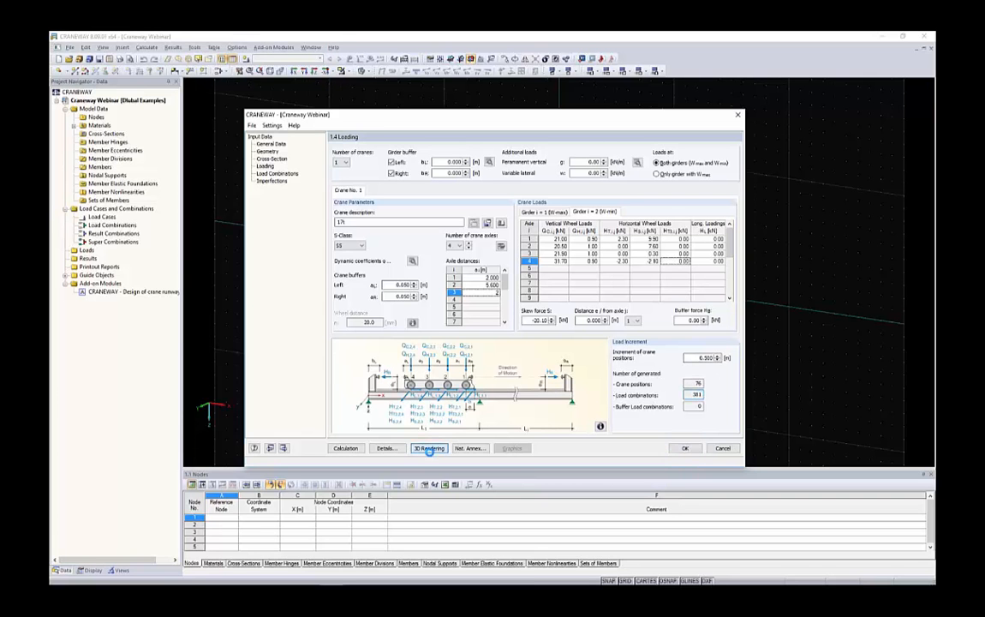
{"action": "left_click_drag", "start_coordinate": [488, 159], "coordinate": [485, 108]}
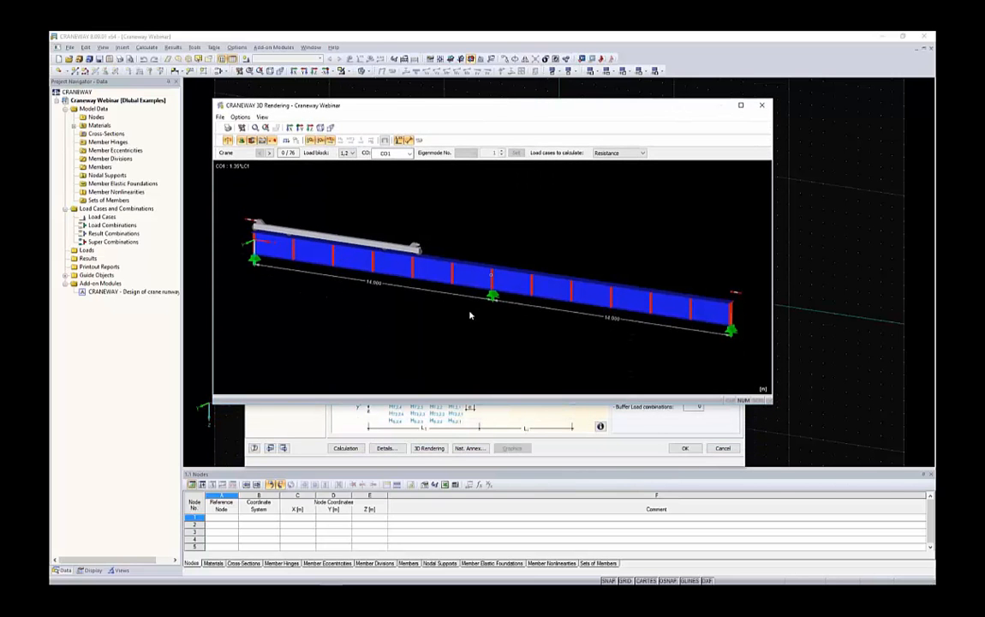
{"action": "middle_click_drag", "start_coordinate": [478, 219], "coordinate": [447, 241], "text": "ctrl"}
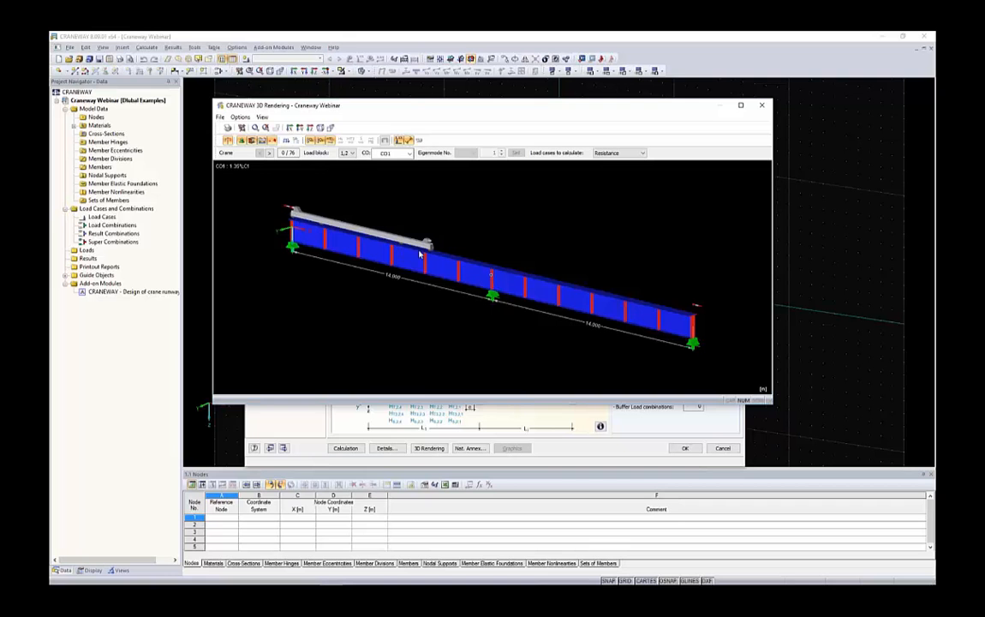
{"action": "left_click", "coordinate": [269, 152]}
{"action": "left_click", "coordinate": [269, 152]}
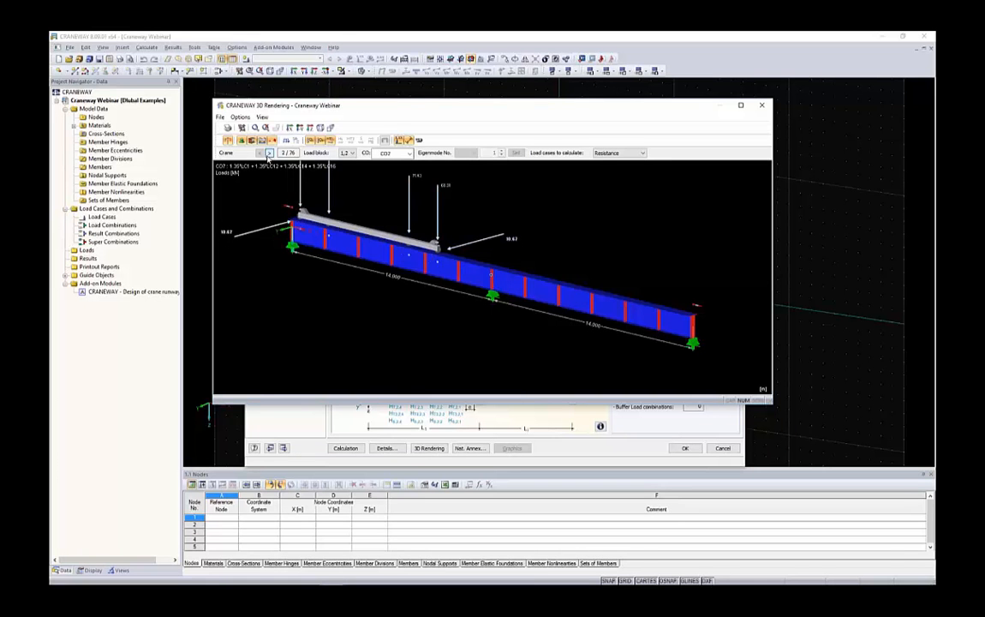
{"action": "left_click", "coordinate": [269, 153]}
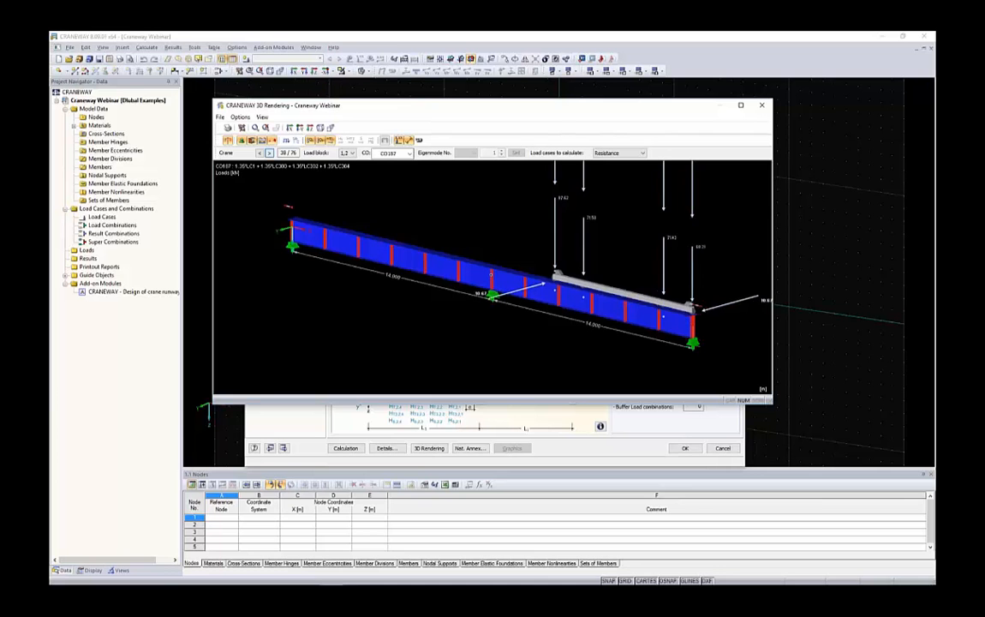
- Display load block 4 on the runway girder, look through the list of load combinations, and close the 3D rendering
{"action": "left_click", "coordinate": [347, 153]}
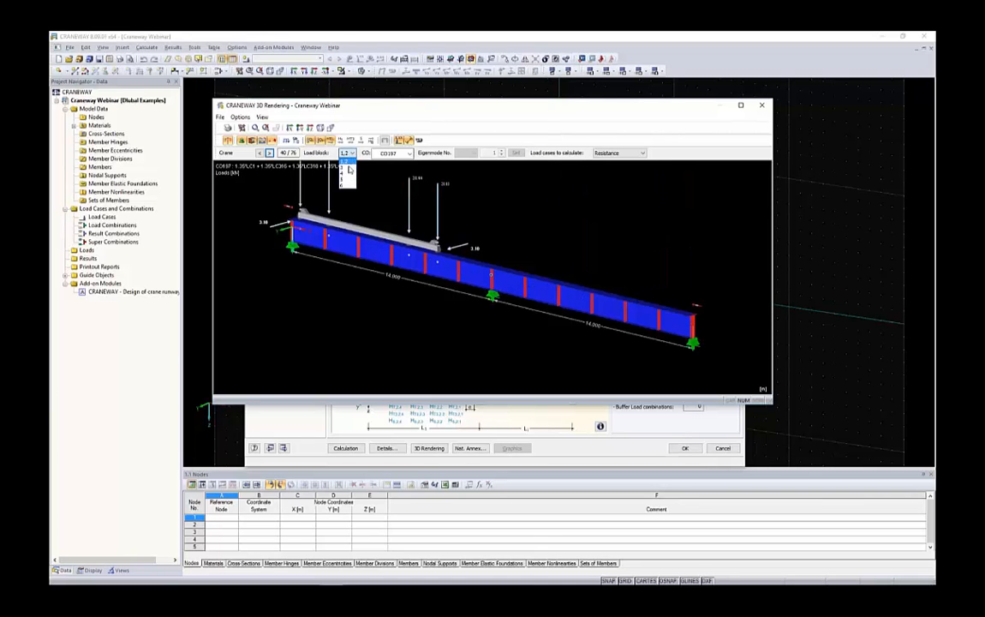
{"action": "left_click", "coordinate": [346, 168]}
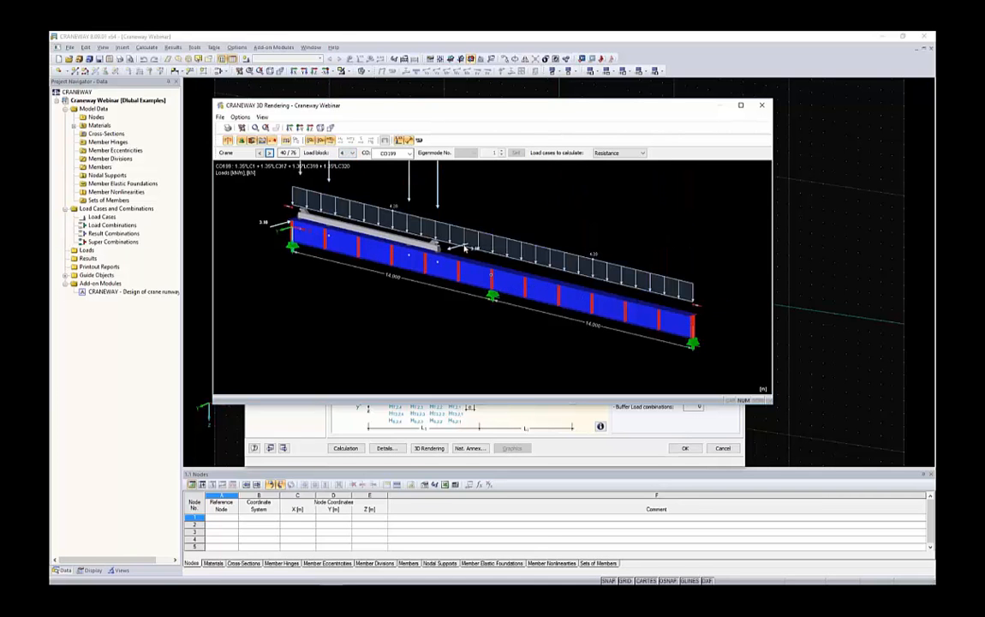
{"action": "left_click", "coordinate": [388, 151]}
{"action": "left_click_drag", "start_coordinate": [411, 310], "coordinate": [410, 334]}
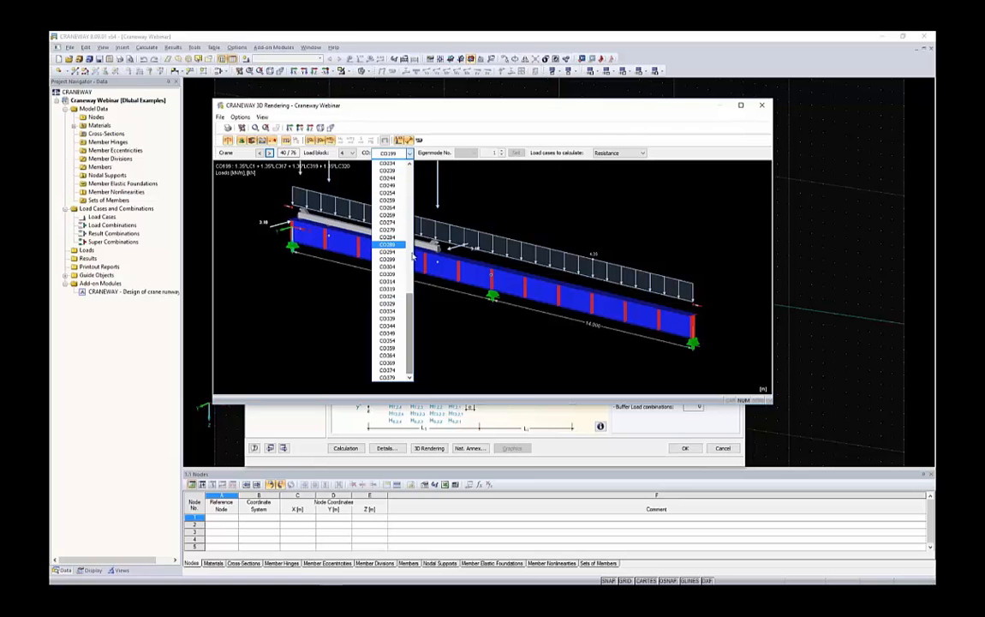
{"action": "left_click", "coordinate": [332, 255]}
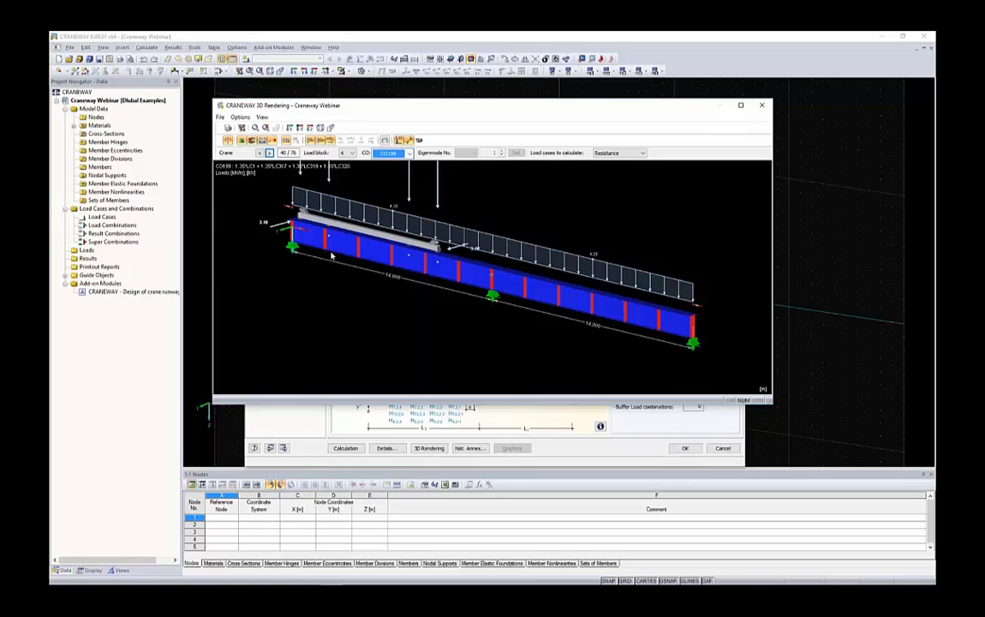
{"action": "left_click", "coordinate": [762, 105]}
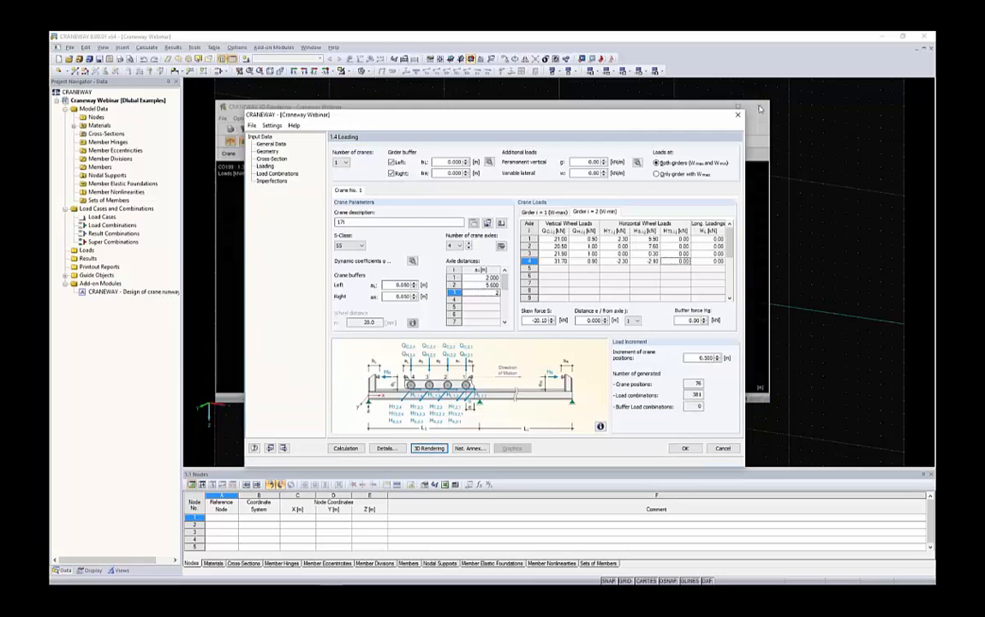
- Try a right crane buffer distance of 5 m and reopen the 3D rendering
{"action": "double_click", "coordinate": [402, 295]}
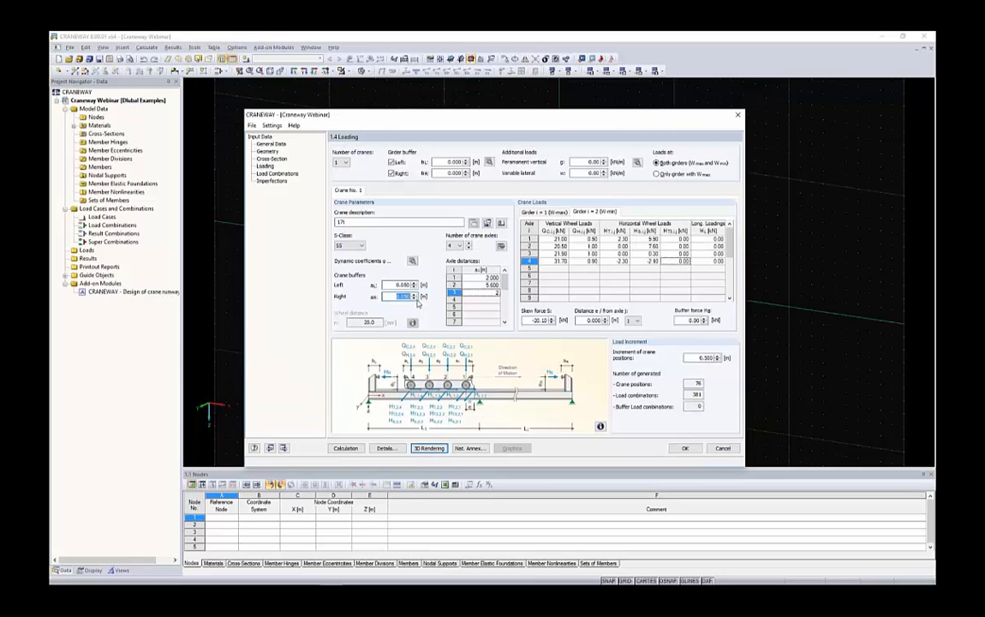
{"action": "type", "text": "5"}
{"action": "key", "text": "Tab"}
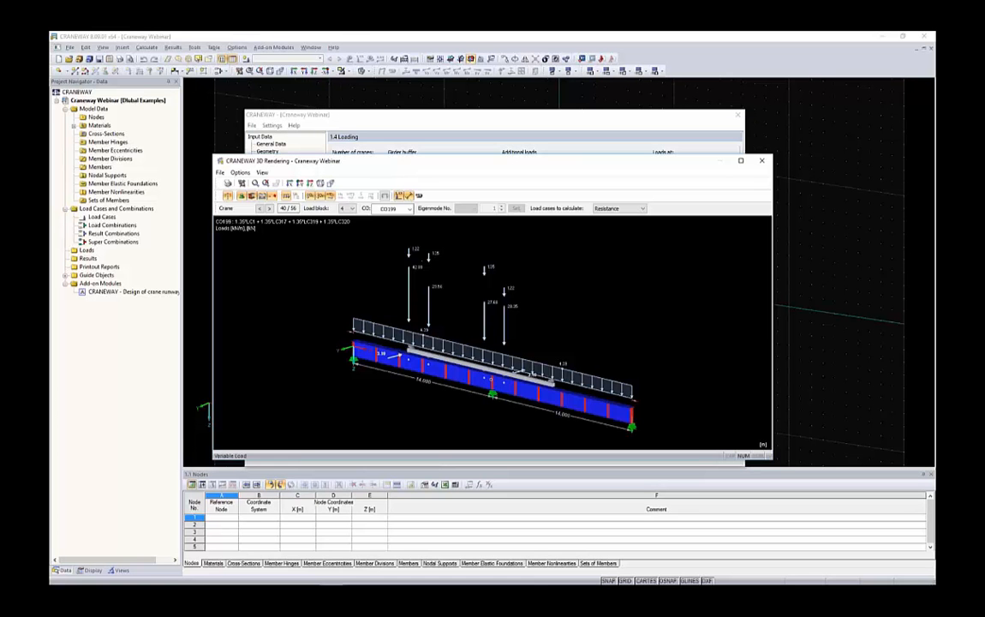
- Advance the crane with load block 4 through its positions towards the far end of the second span
{"action": "left_click", "coordinate": [269, 208]}
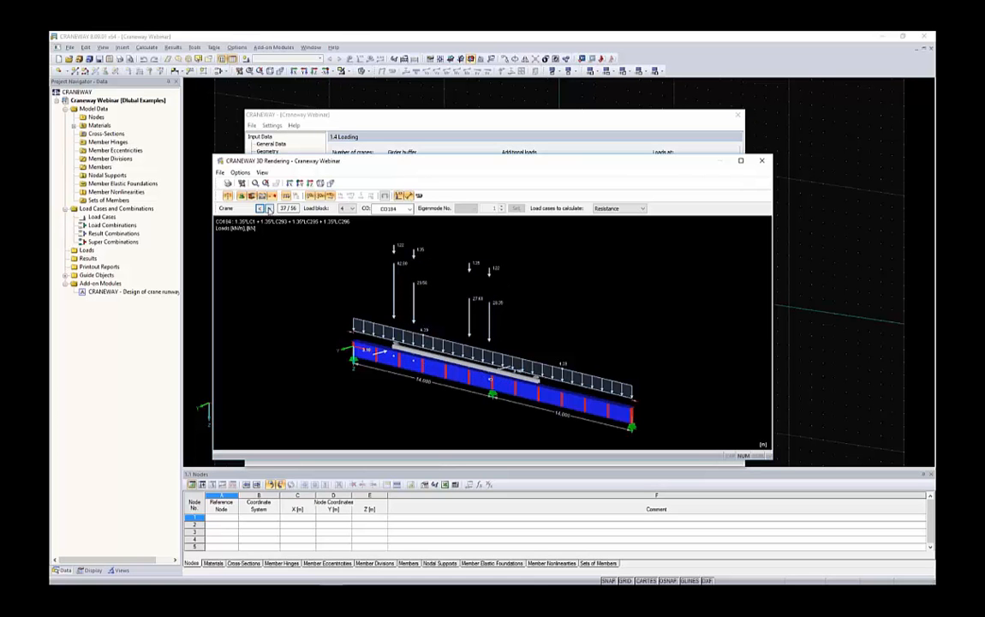
{"action": "left_click", "coordinate": [270, 209]}
{"action": "left_click", "coordinate": [270, 209]}
{"action": "left_click", "coordinate": [270, 209]}
{"action": "left_click", "coordinate": [270, 209]}
{"action": "left_click", "coordinate": [270, 209]}
{"action": "left_click", "coordinate": [270, 209]}
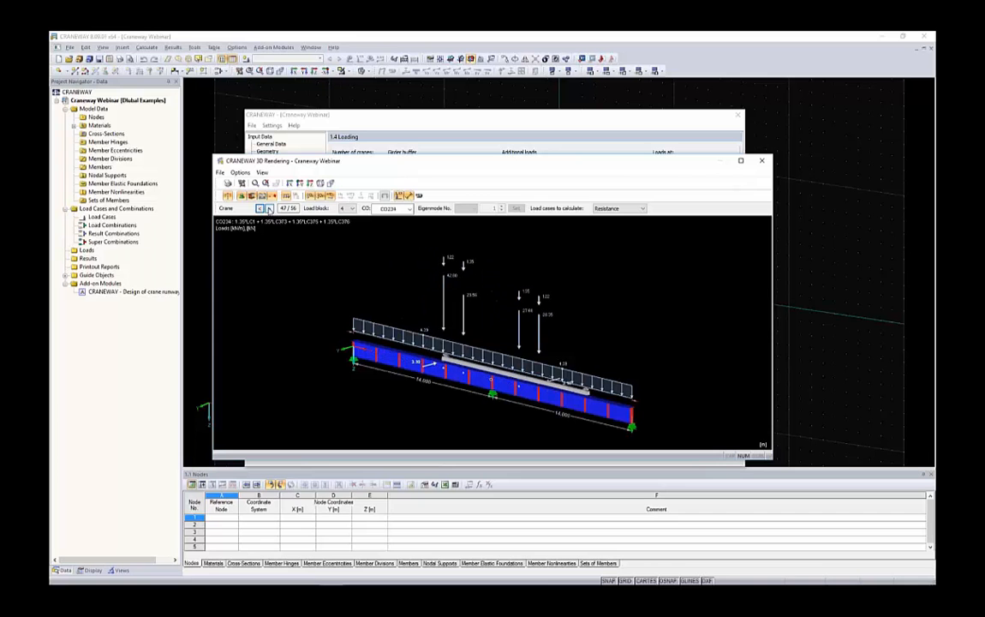
{"action": "left_click", "coordinate": [270, 209]}
{"action": "left_click", "coordinate": [269, 209]}
{"action": "left_click", "coordinate": [270, 209]}
{"action": "left_click", "coordinate": [270, 209]}
{"action": "left_click", "coordinate": [269, 209]}
{"action": "left_click", "coordinate": [270, 209]}
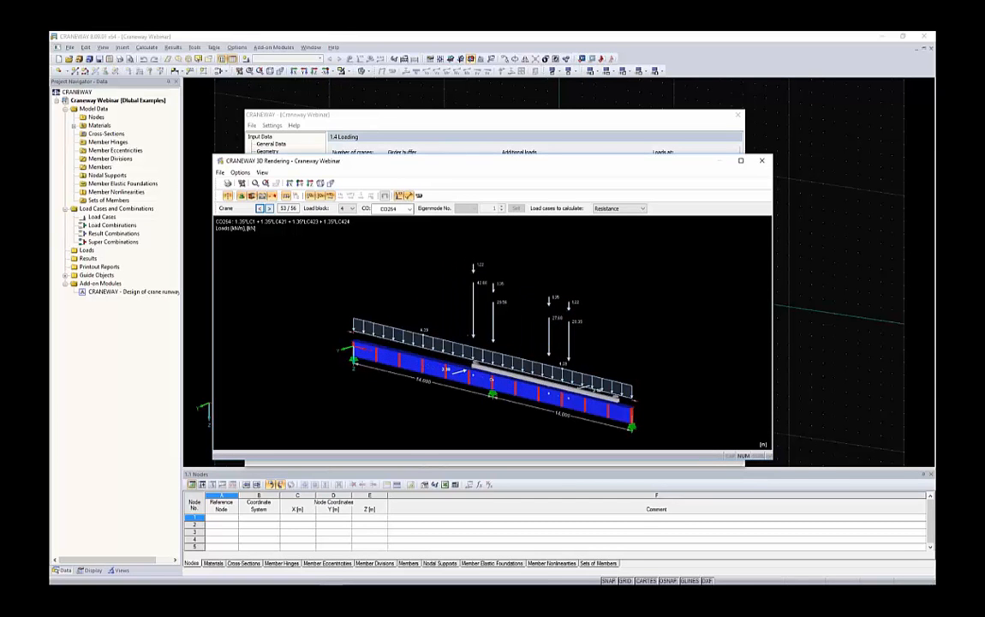
{"action": "left_click", "coordinate": [269, 209]}
- Switch to load block 1,2 and move the crane back through its positions for both girder loadings
{"action": "left_click", "coordinate": [351, 210]}
{"action": "left_click", "coordinate": [351, 218]}
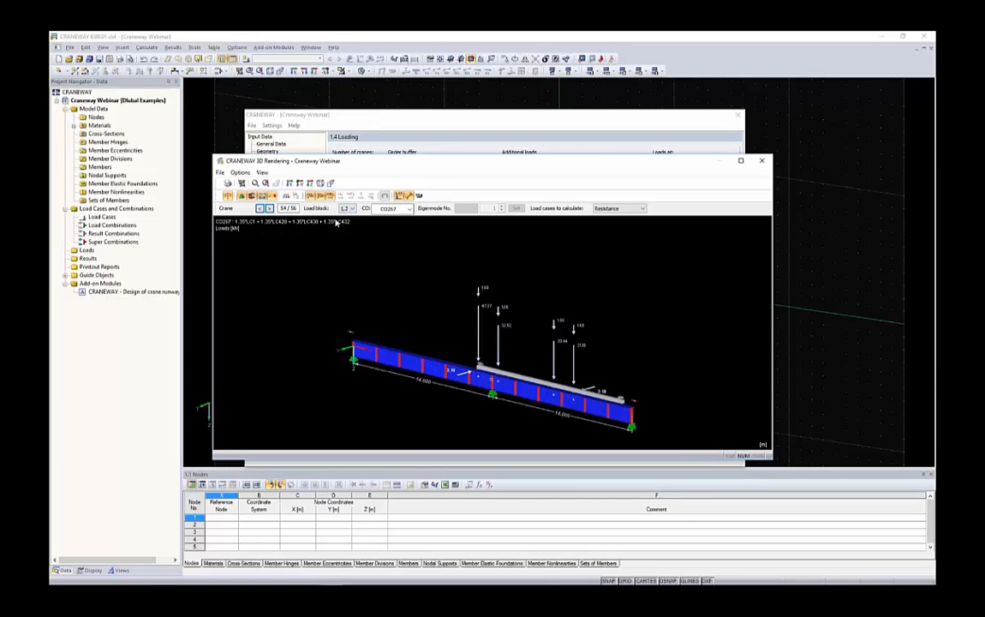
{"action": "left_click", "coordinate": [260, 208]}
{"action": "left_click", "coordinate": [259, 208]}
{"action": "left_click", "coordinate": [260, 208]}
{"action": "left_click", "coordinate": [260, 208]}
{"action": "left_click", "coordinate": [259, 208]}
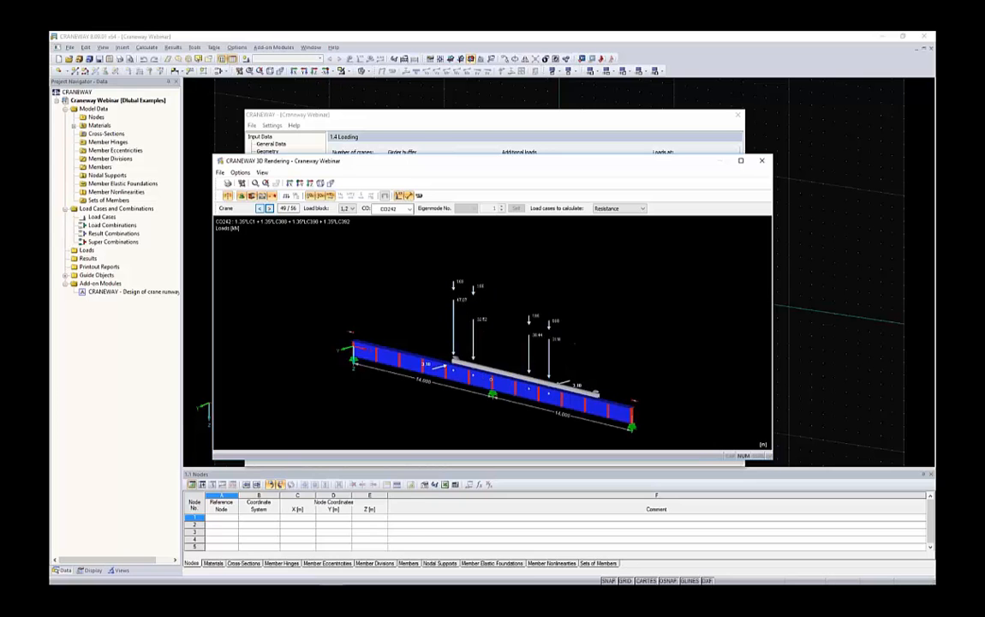
{"action": "left_click", "coordinate": [260, 208]}
{"action": "left_click", "coordinate": [260, 208]}
{"action": "left_click", "coordinate": [259, 208]}
{"action": "left_click", "coordinate": [259, 208]}
{"action": "left_click", "coordinate": [259, 208]}
{"action": "left_click", "coordinate": [260, 208]}
{"action": "left_click", "coordinate": [259, 208]}
{"action": "left_click", "coordinate": [260, 208]}
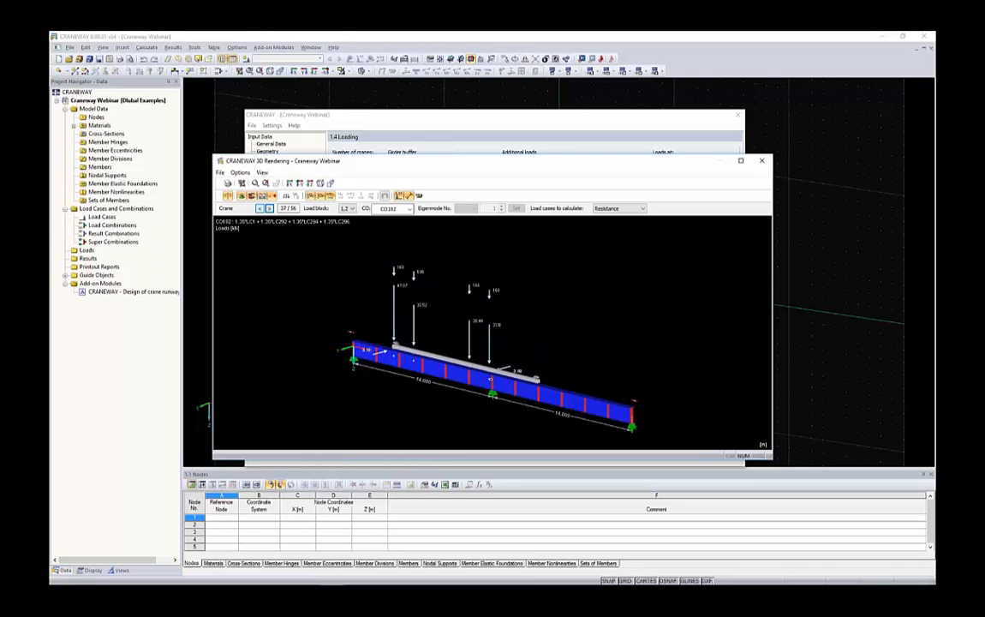
{"action": "left_click", "coordinate": [260, 208]}
{"action": "left_click", "coordinate": [259, 209]}
{"action": "left_click", "coordinate": [260, 208]}
{"action": "left_click", "coordinate": [259, 208]}
{"action": "left_click", "coordinate": [259, 208]}
{"action": "left_click", "coordinate": [259, 208]}
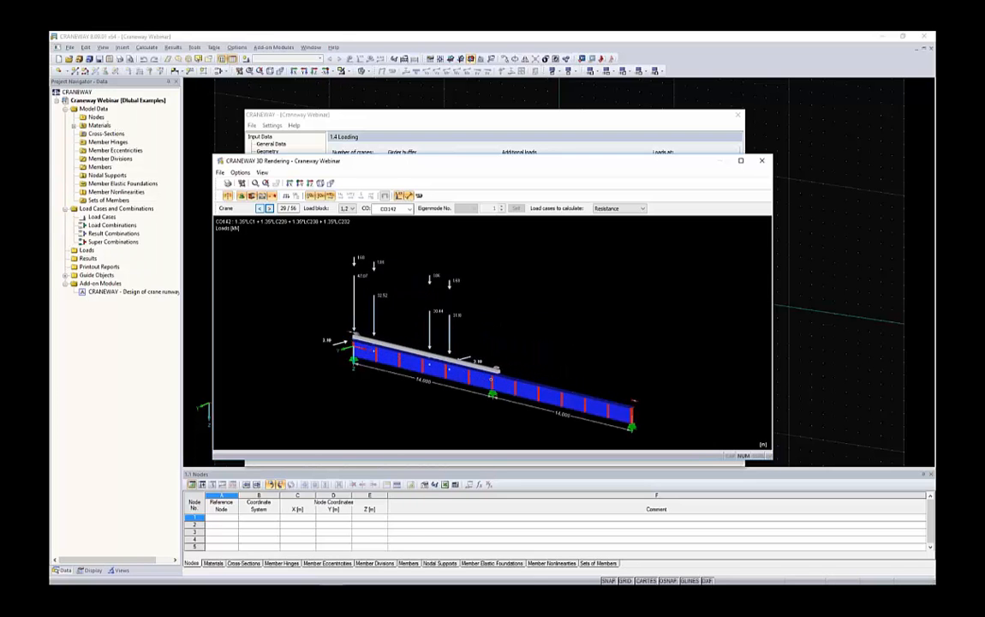
{"action": "left_click", "coordinate": [260, 209]}
{"action": "left_click", "coordinate": [260, 209]}
{"action": "left_click", "coordinate": [260, 208]}
{"action": "left_click", "coordinate": [260, 208]}
{"action": "left_click", "coordinate": [260, 208]}
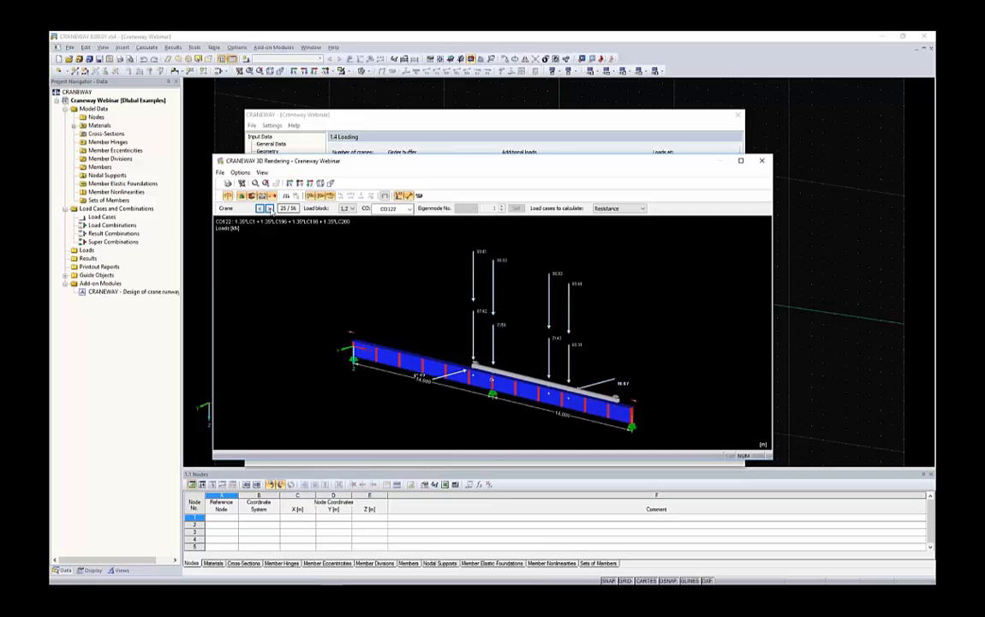
- Compare crane positions 28 and 29 to examine the crane's distance from the girder ends
{"action": "left_click", "coordinate": [269, 208]}
{"action": "left_click", "coordinate": [269, 208]}
{"action": "left_click", "coordinate": [269, 209]}
{"action": "left_click", "coordinate": [269, 208]}
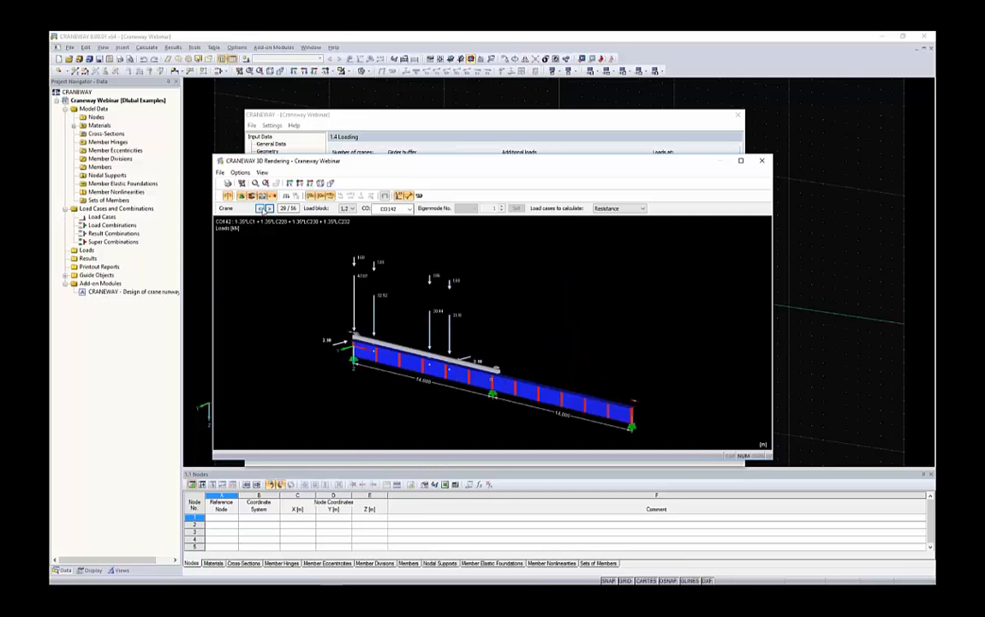
{"action": "left_click", "coordinate": [259, 209]}
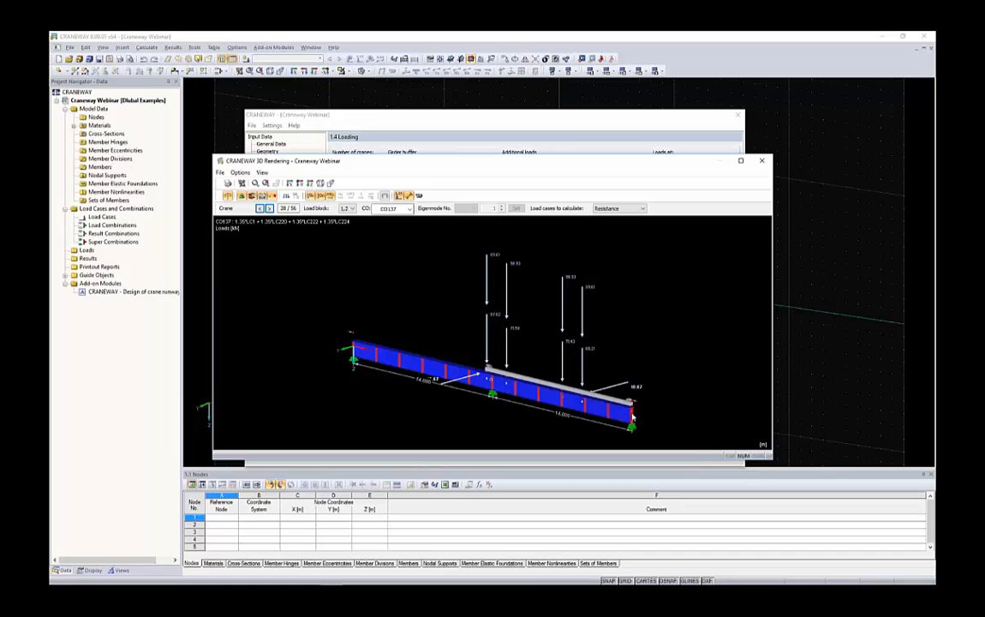
- Move the crane back from position 28 to position 1 at the start of the first span
{"action": "left_click", "coordinate": [259, 208]}
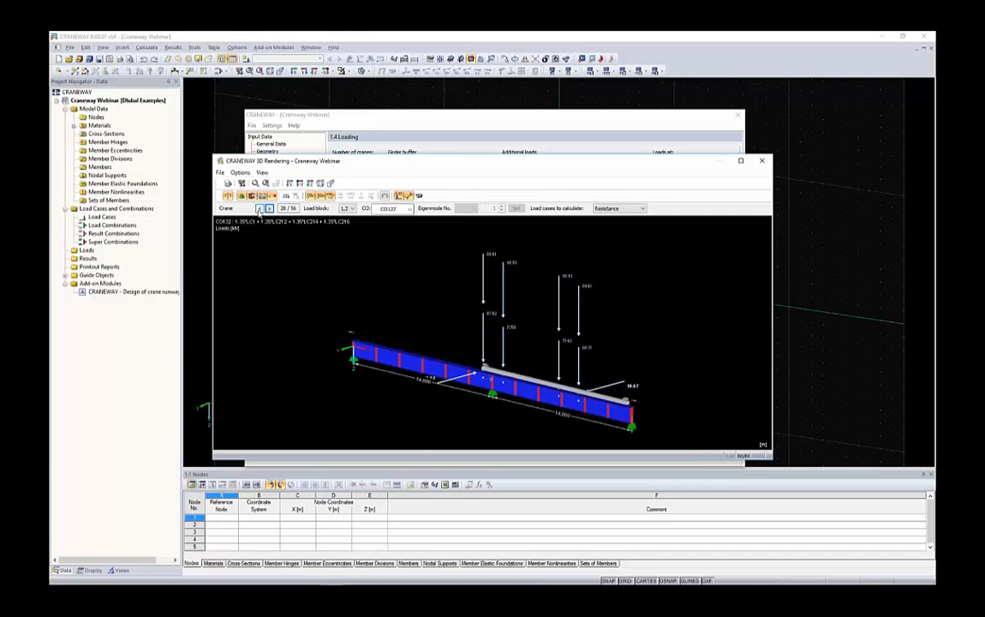
{"action": "left_click", "coordinate": [259, 208]}
{"action": "left_click", "coordinate": [260, 210]}
{"action": "left_click", "coordinate": [260, 210]}
{"action": "left_click", "coordinate": [260, 210]}
{"action": "left_click", "coordinate": [260, 210]}
{"action": "left_click", "coordinate": [260, 210]}
{"action": "left_click", "coordinate": [259, 210]}
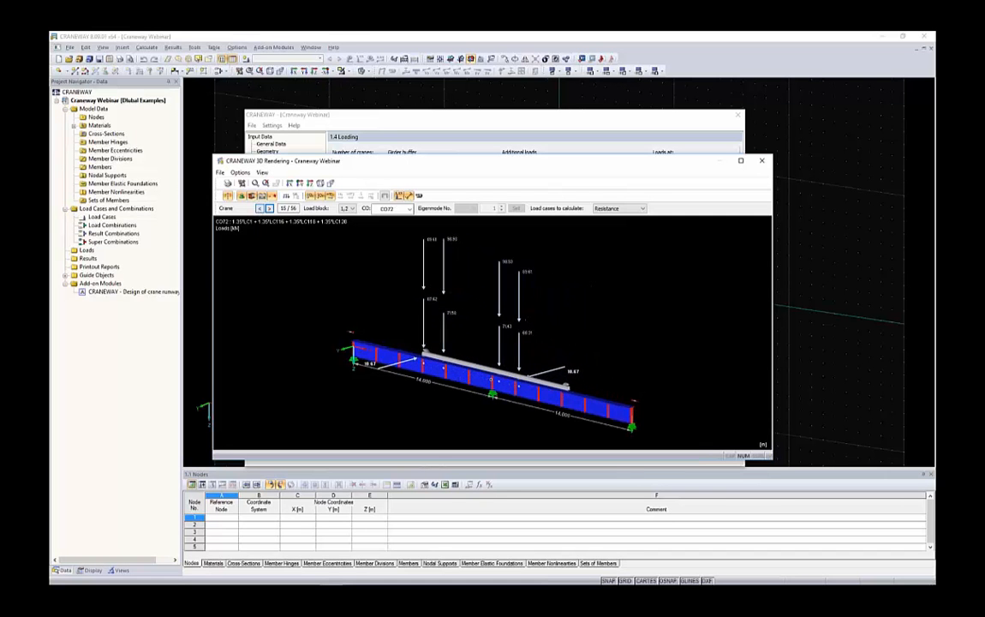
{"action": "left_click", "coordinate": [260, 210]}
{"action": "left_click", "coordinate": [259, 209]}
{"action": "left_click", "coordinate": [259, 210]}
{"action": "left_click", "coordinate": [260, 210]}
{"action": "left_click", "coordinate": [259, 210]}
{"action": "left_click", "coordinate": [259, 210]}
{"action": "left_click", "coordinate": [260, 209]}
{"action": "left_click", "coordinate": [260, 210]}
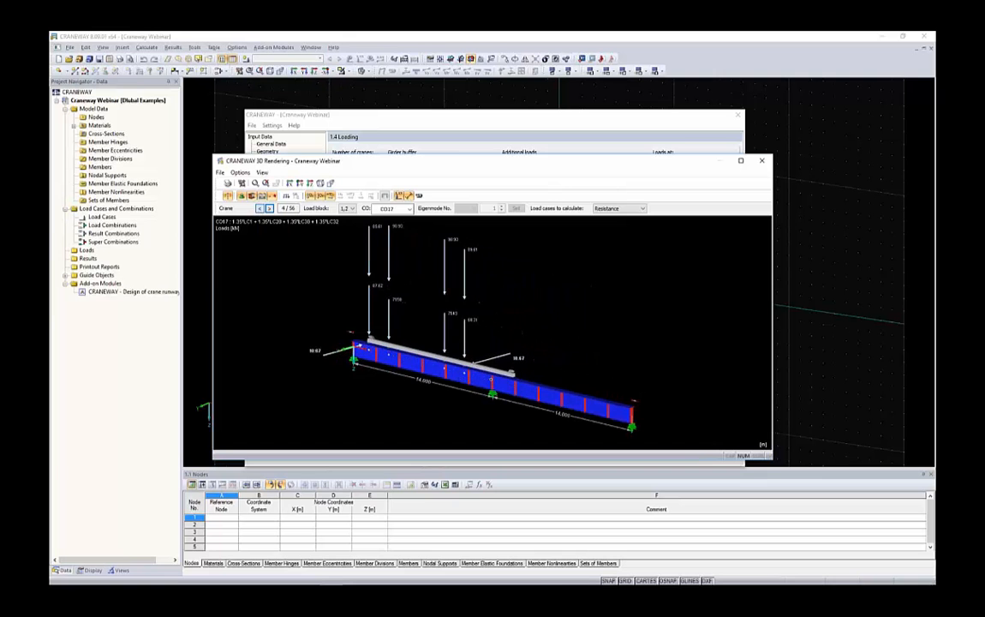
{"action": "left_click", "coordinate": [259, 210]}
{"action": "left_click", "coordinate": [259, 210]}
{"action": "left_click", "coordinate": [259, 209]}
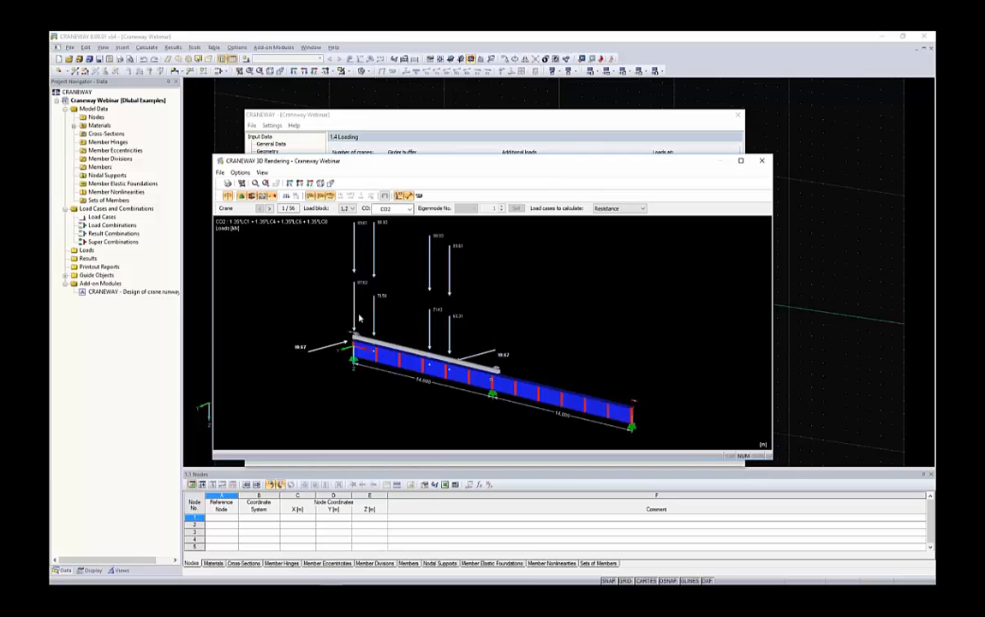
- Check which design types are offered for the load cases to calculate, and close the 3D rendering
{"action": "left_click", "coordinate": [602, 210]}
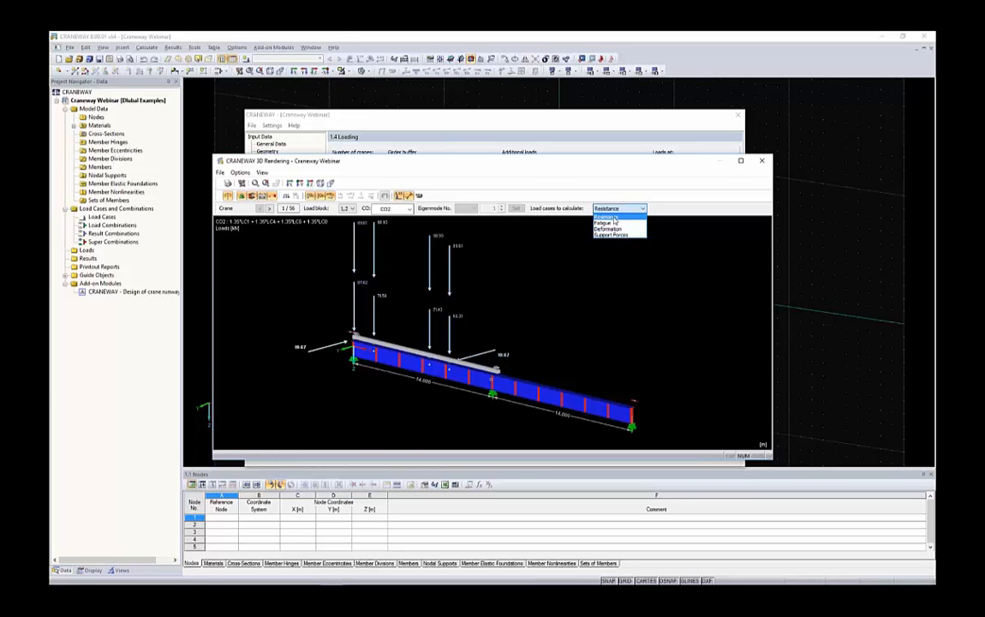
{"action": "left_click", "coordinate": [667, 268]}
{"action": "left_click", "coordinate": [761, 160]}
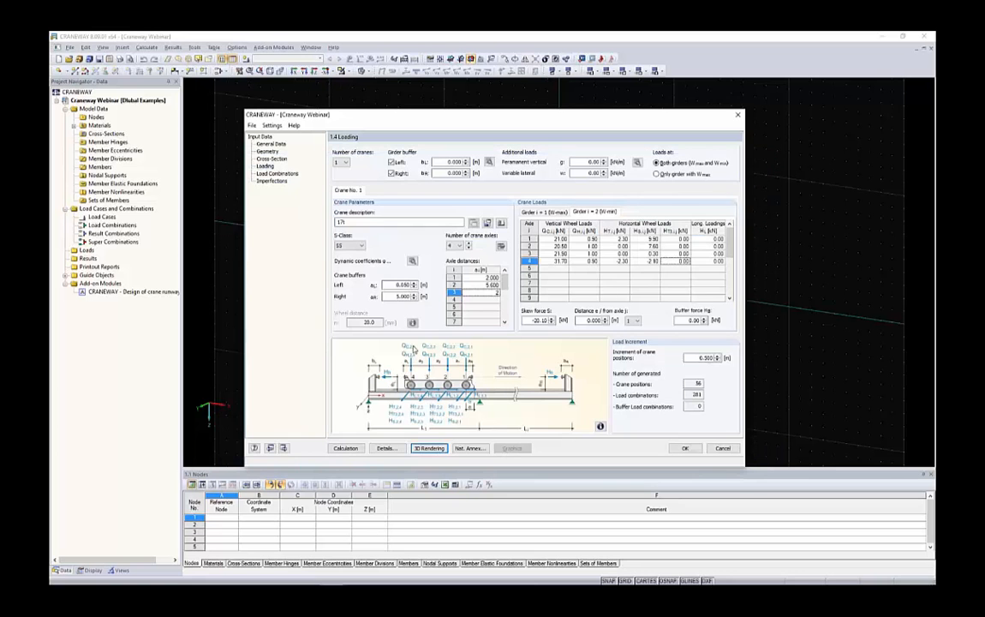
- Set the right crane buffer distance to 0.050 m
{"action": "double_click", "coordinate": [403, 297]}
{"action": "type", "text": "."}
{"action": "left_click_drag", "start_coordinate": [395, 285], "coordinate": [421, 287]}
{"action": "key", "text": "Tab"}
- Open the load combinations for resistance and examine the details and wheel loads of the last combination, CO381
{"action": "left_click", "coordinate": [273, 174]}
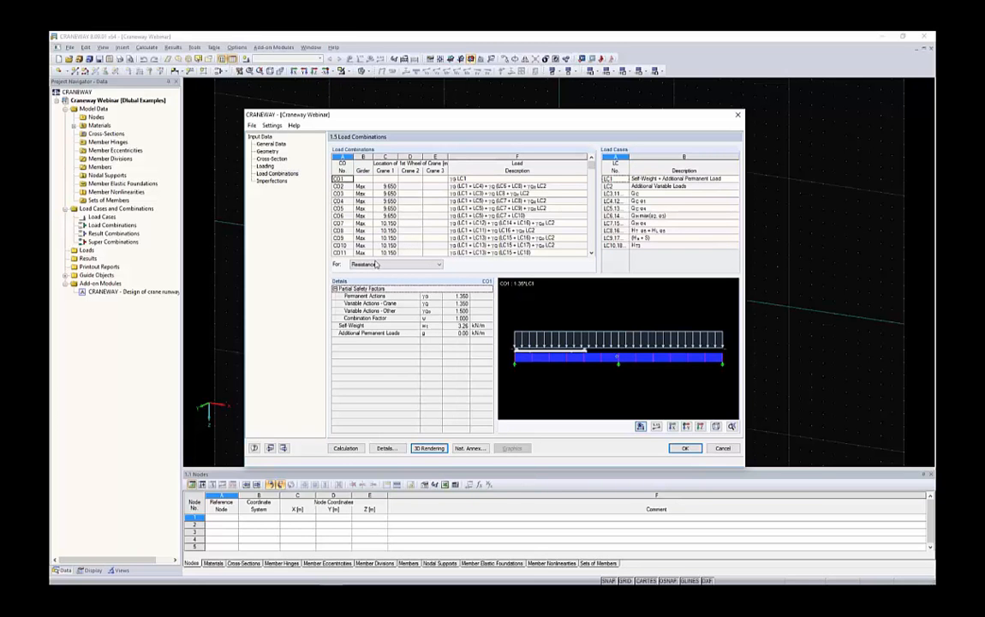
{"action": "left_click", "coordinate": [438, 265]}
{"action": "scroll", "coordinate": [592, 241], "scroll_direction": "down", "scroll_amount": 5}
{"action": "left_click_drag", "start_coordinate": [591, 224], "coordinate": [591, 251]}
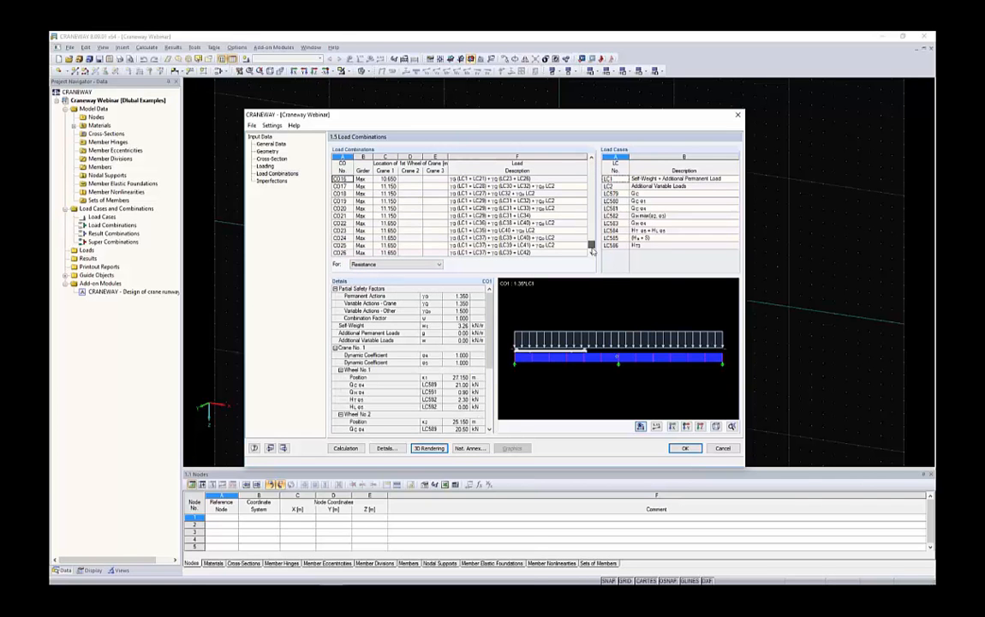
{"action": "left_click", "coordinate": [386, 247]}
{"action": "left_click", "coordinate": [388, 252]}
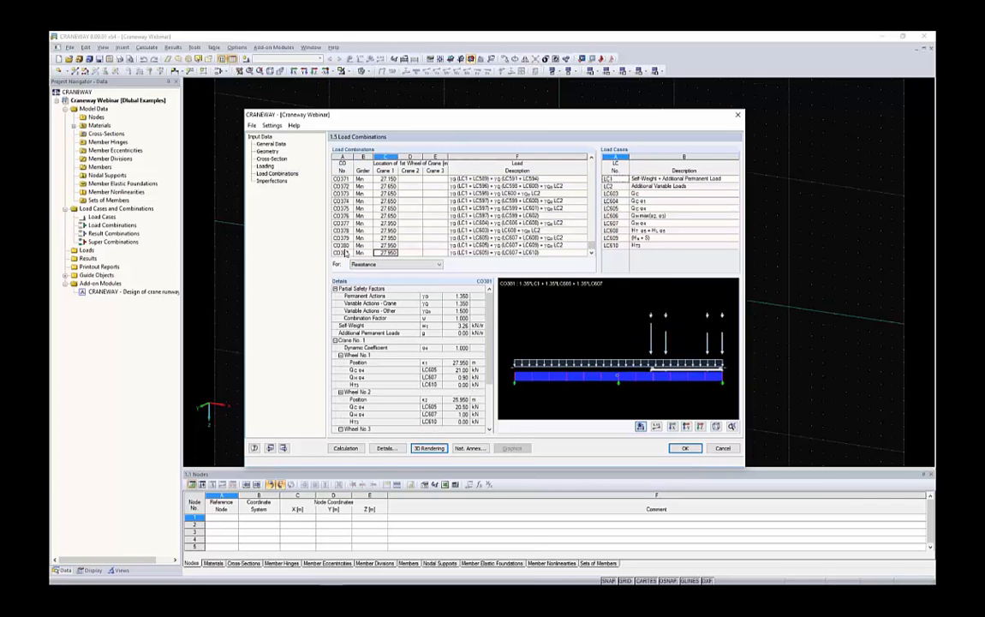
{"action": "left_click", "coordinate": [521, 255]}
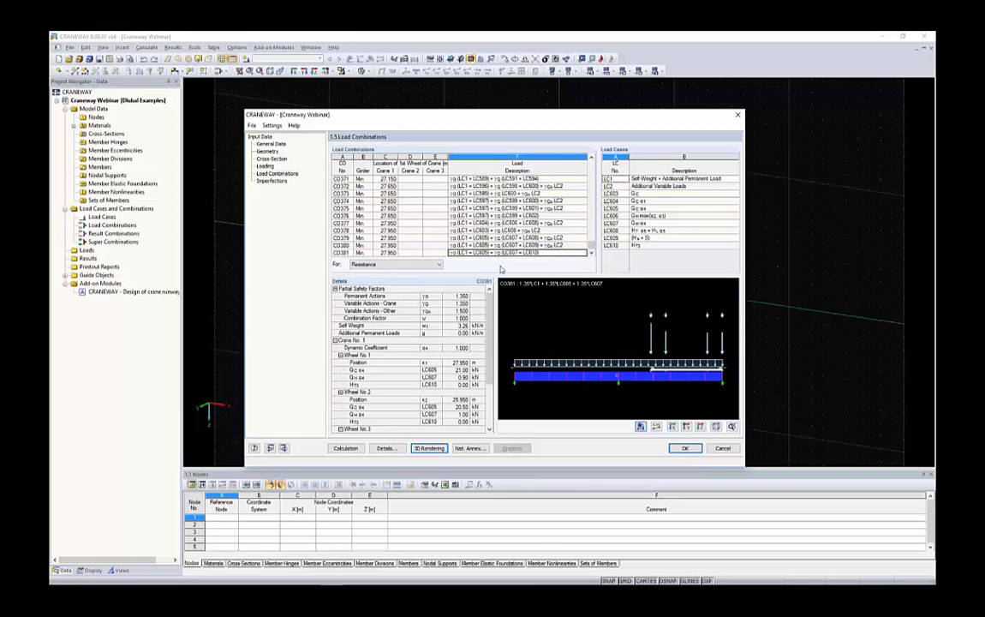
{"action": "scroll", "coordinate": [410, 347], "scroll_direction": "down", "scroll_amount": 3}
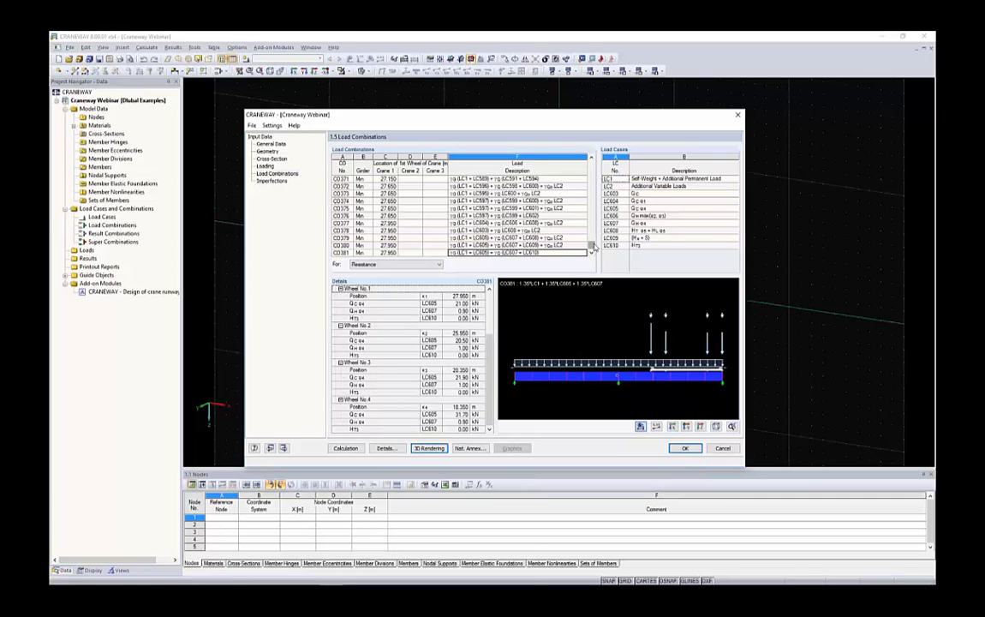
- Examine combination CO274 and its load cases, and return to the first load combinations to review CO11
{"action": "left_click", "coordinate": [533, 218]}
{"action": "scroll", "coordinate": [533, 205], "scroll_direction": "up", "scroll_amount": 10}
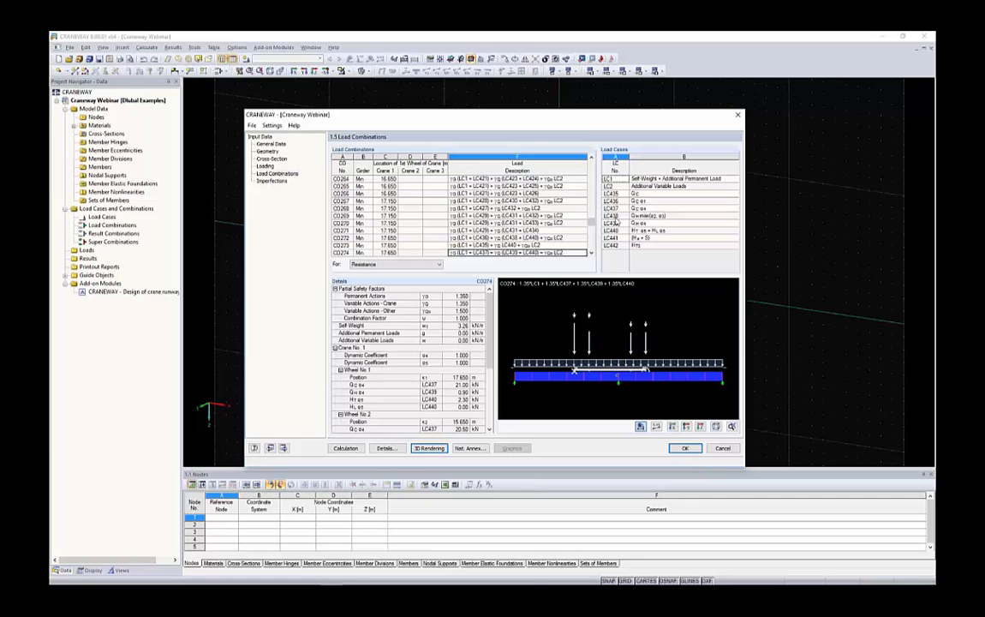
{"action": "left_click_drag", "start_coordinate": [591, 221], "coordinate": [591, 162]}
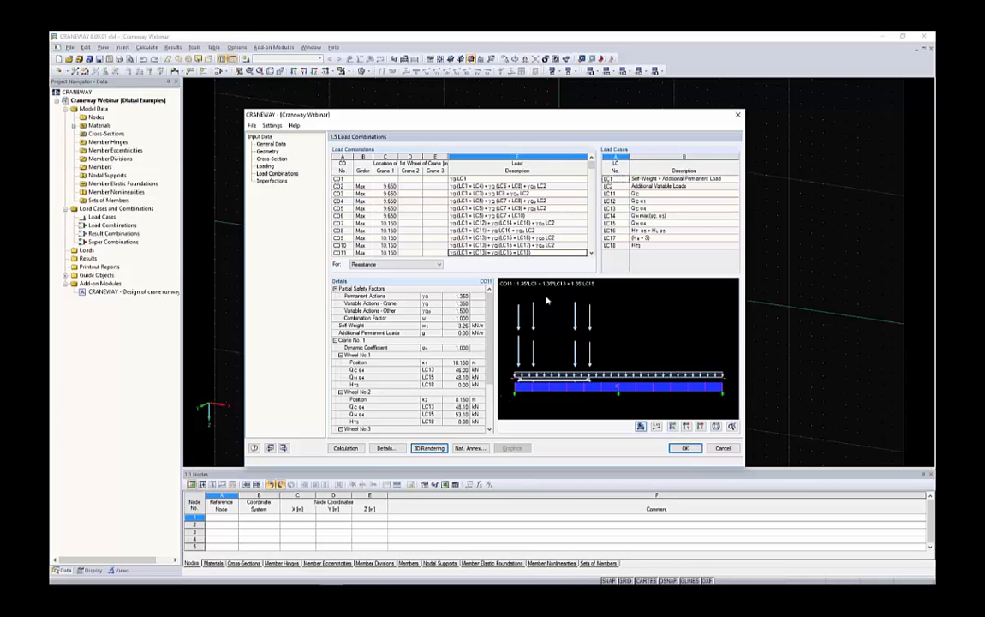
{"action": "left_click_drag", "start_coordinate": [638, 122], "coordinate": [636, 112]}
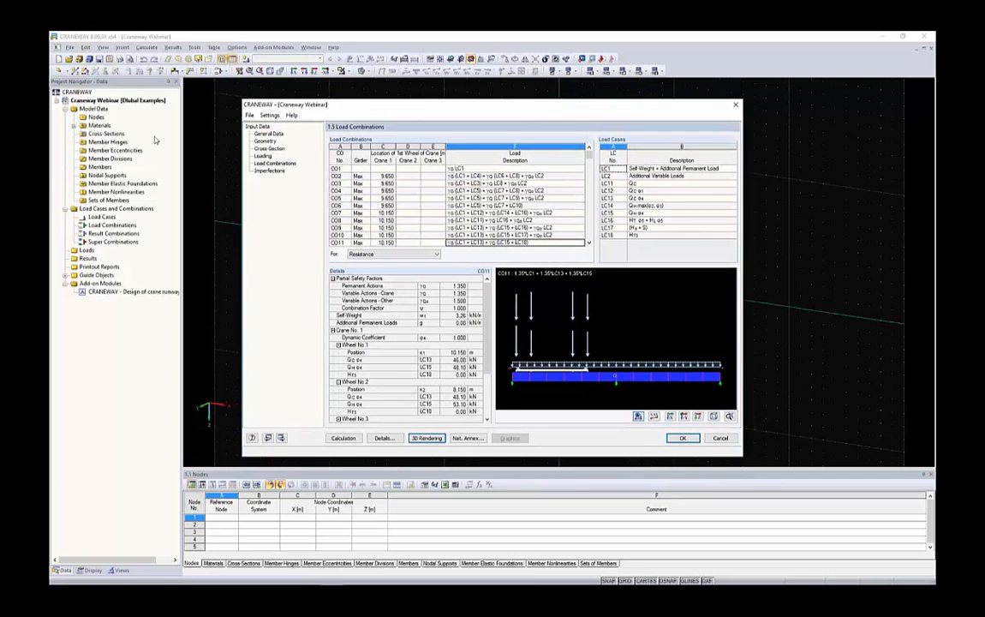
- Have the imperfections calculated automatically with the eigenvalue method after viewing the manual option, and start the calculation
{"action": "left_click", "coordinate": [270, 170]}
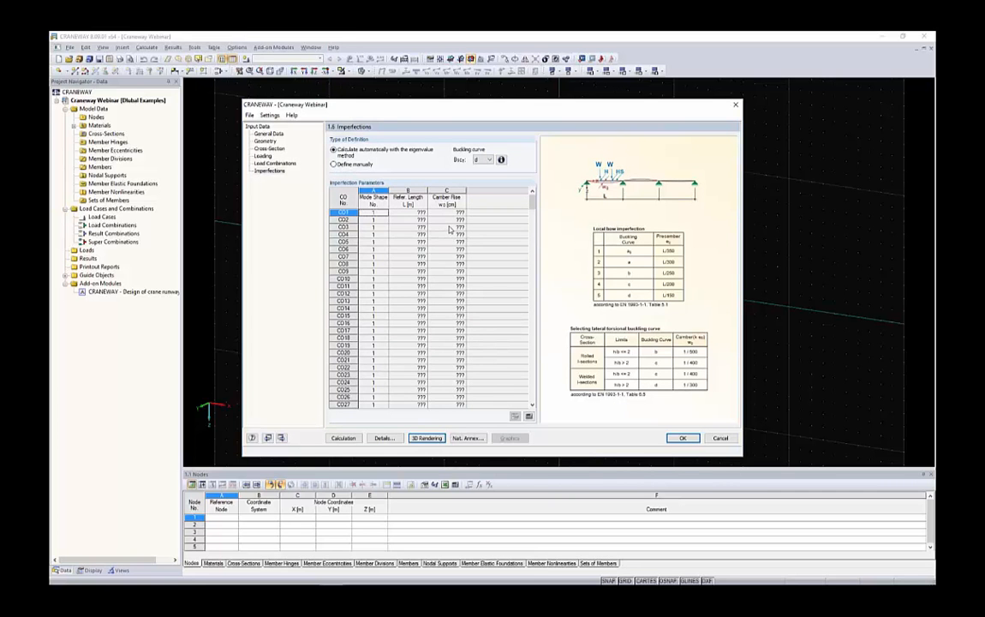
{"action": "left_click", "coordinate": [333, 164]}
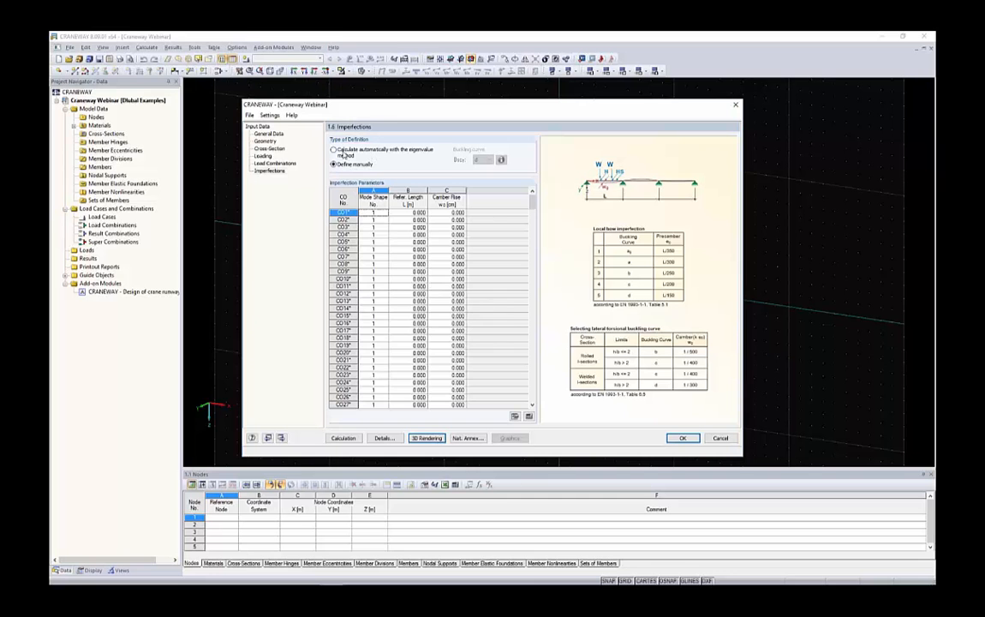
{"action": "left_click", "coordinate": [345, 153]}
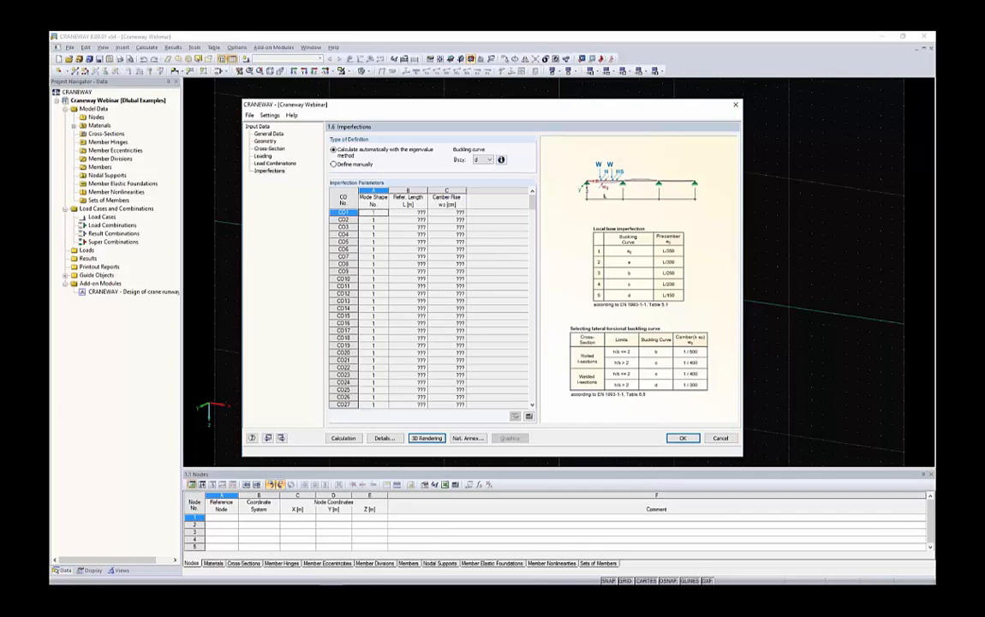
{"action": "left_click", "coordinate": [343, 438]}
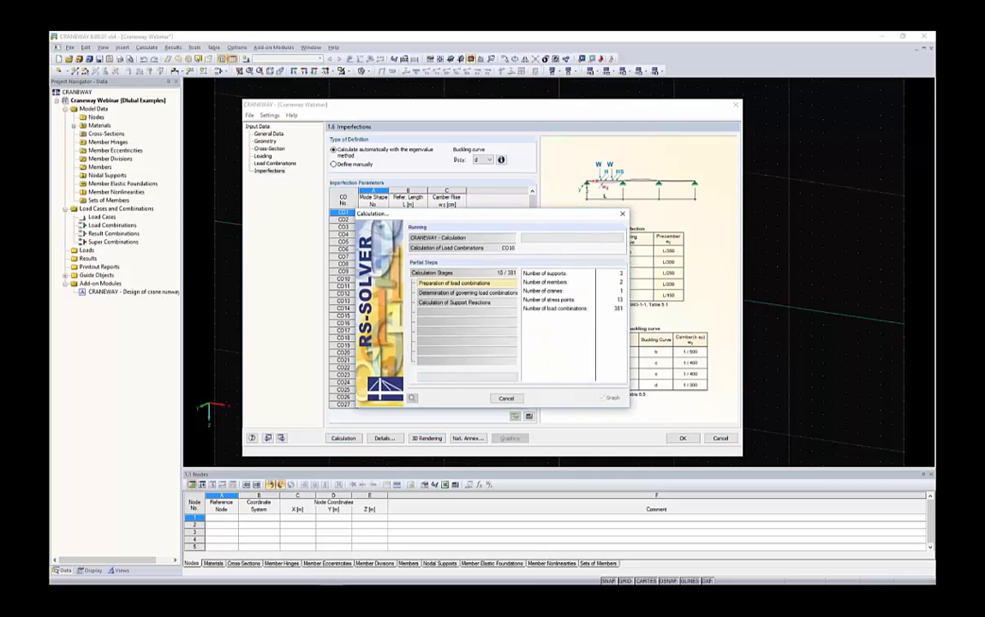
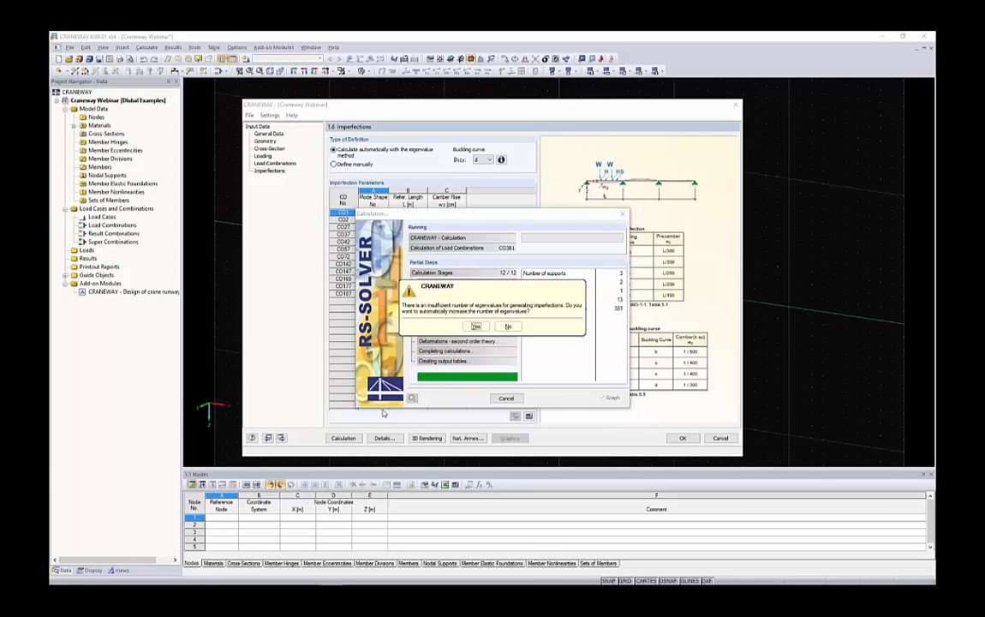
- Allow the automatic increase in the number of eigenvalues so the calculation completes, and open the design summary
{"action": "left_click_drag", "start_coordinate": [443, 289], "coordinate": [284, 270]}
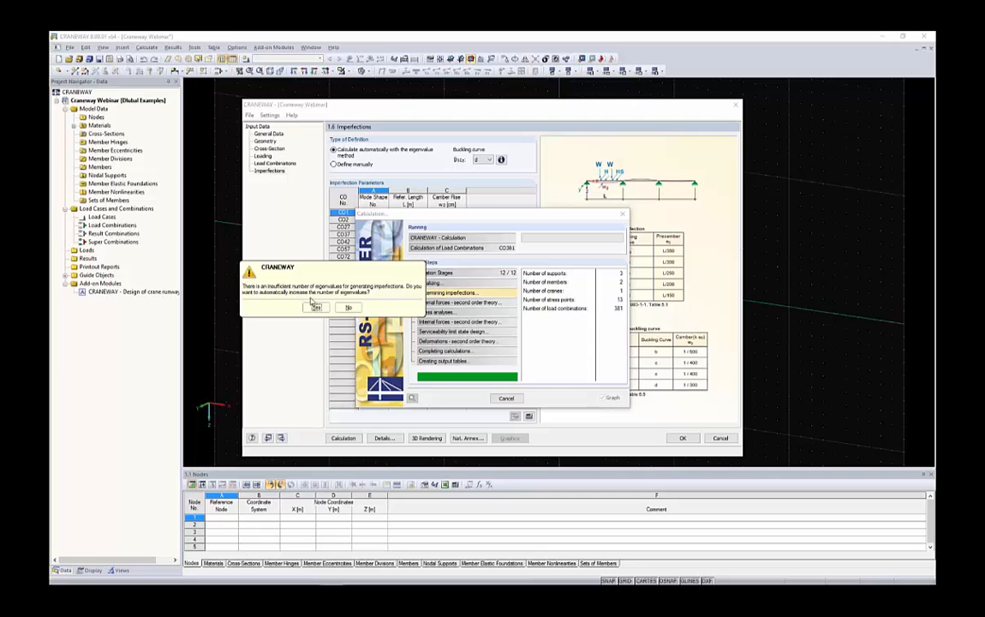
{"action": "key", "text": "Return"}
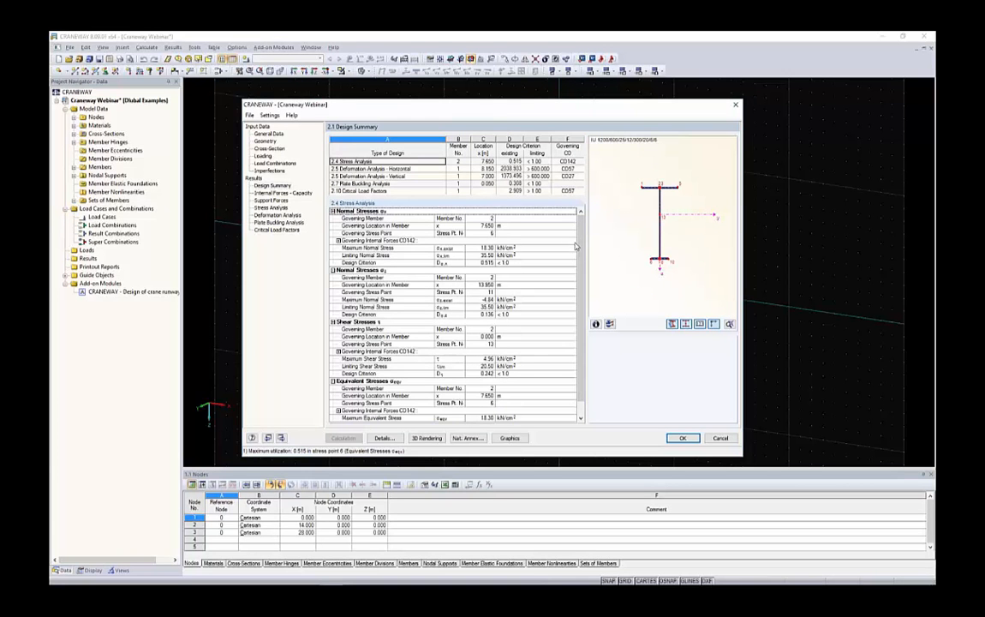
{"action": "left_click", "coordinate": [272, 186]}
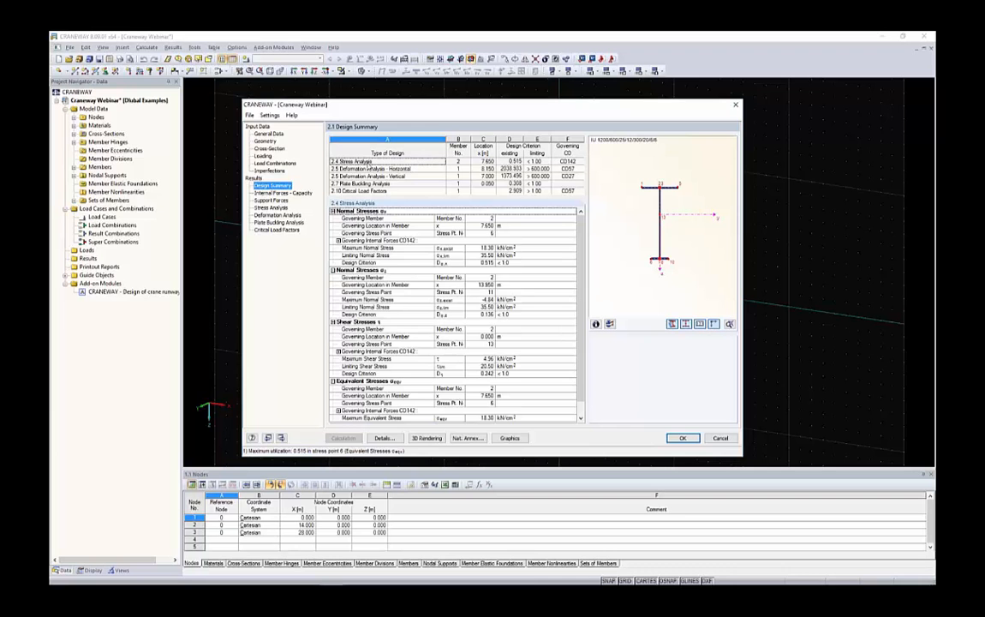
- Examine the stress analysis in the design summary, including its governing combination and the shear and equivalent stress details
{"action": "left_click", "coordinate": [366, 162]}
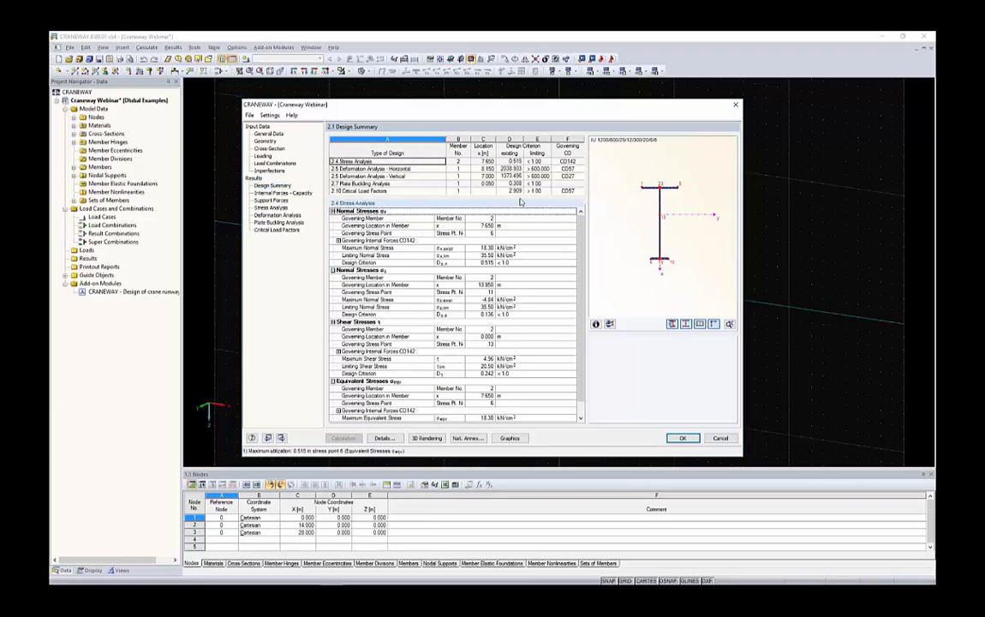
{"action": "left_click", "coordinate": [519, 162]}
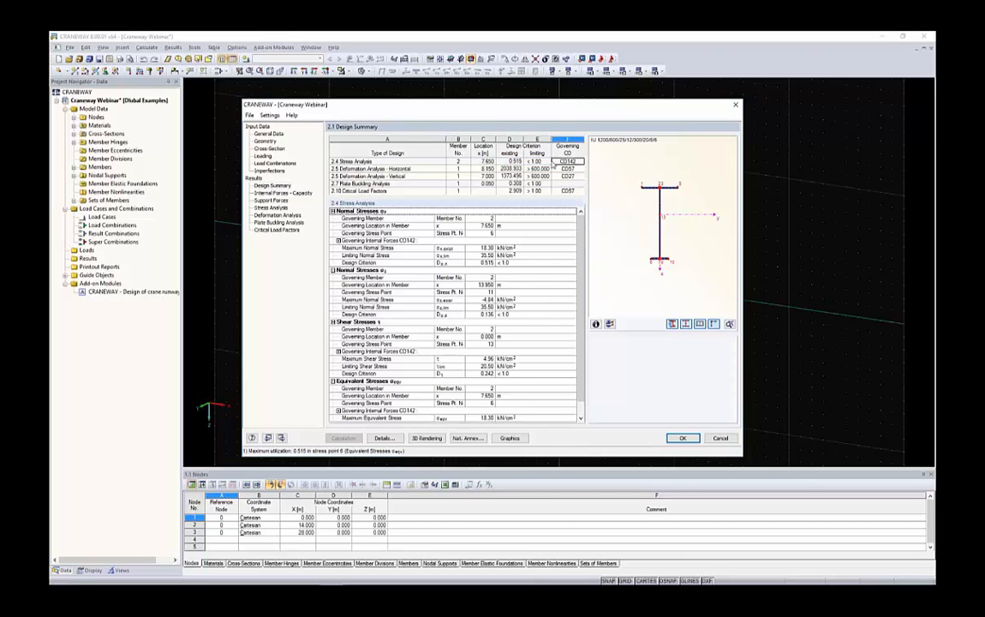
{"action": "left_click", "coordinate": [551, 164]}
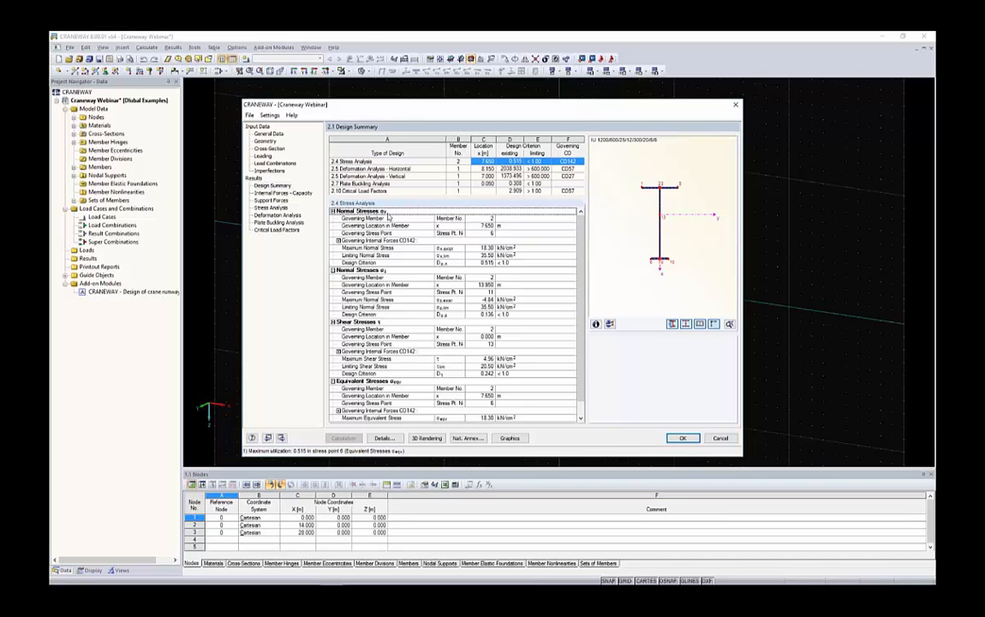
{"action": "left_click", "coordinate": [364, 329]}
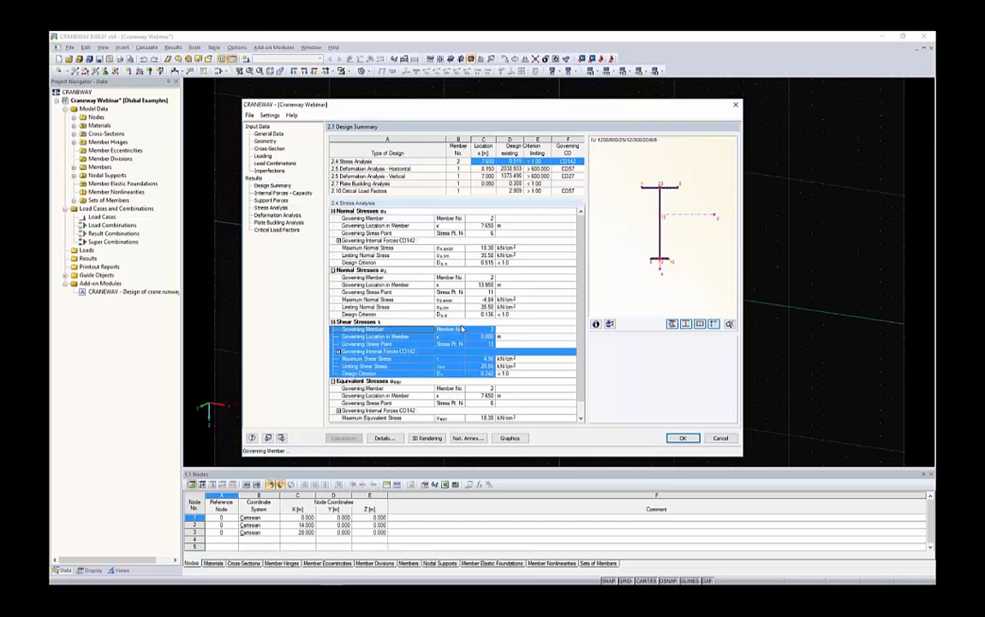
{"action": "scroll", "coordinate": [453, 365], "scroll_direction": "down", "scroll_amount": 1}
{"action": "left_click", "coordinate": [371, 374]}
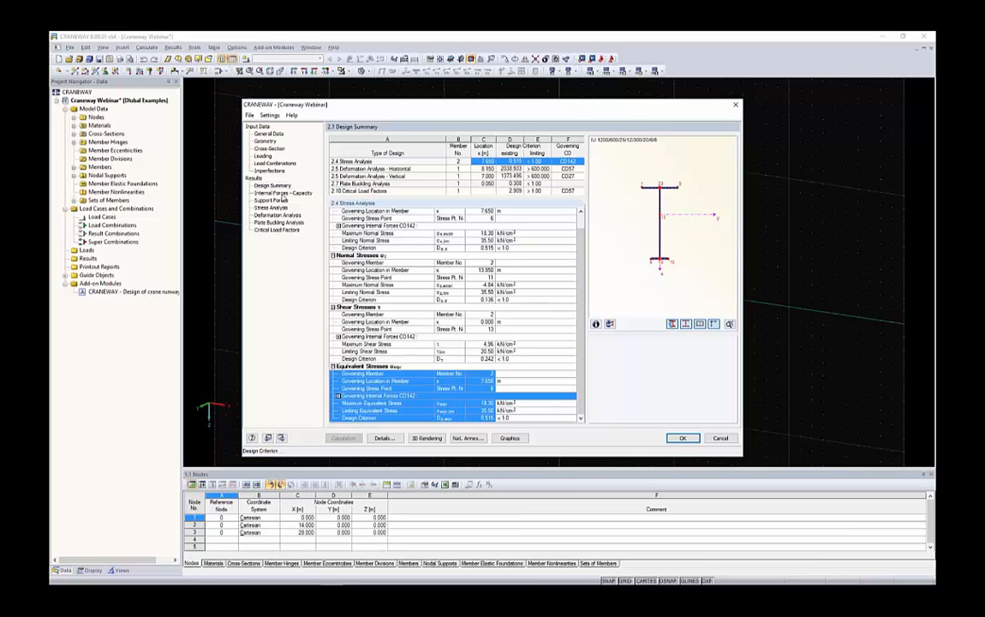
- Review the internal forces and the support forces of the girder, and look at the table export option
{"action": "left_click", "coordinate": [281, 193]}
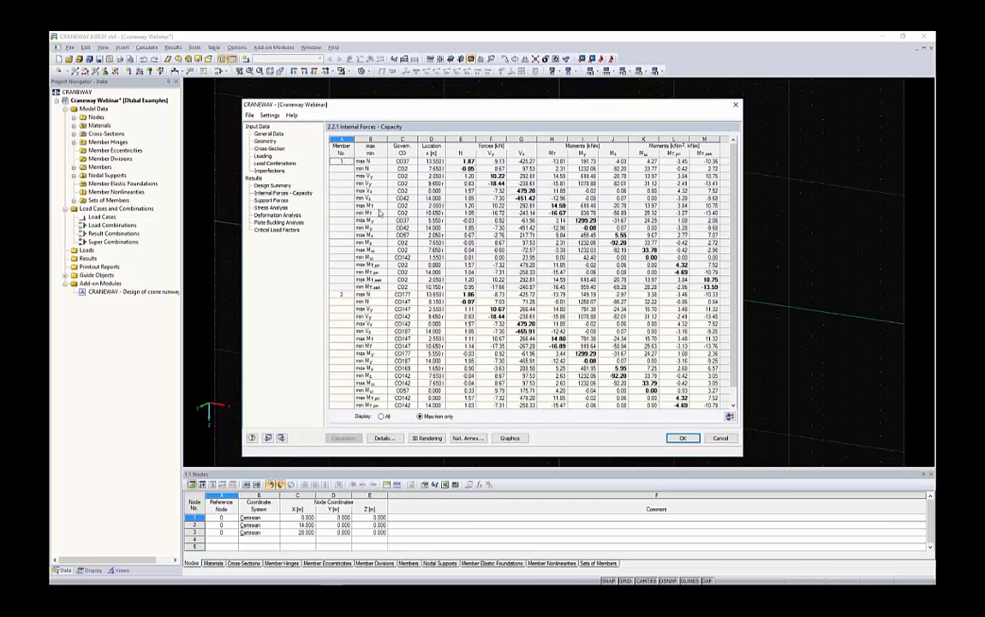
{"action": "left_click", "coordinate": [272, 200]}
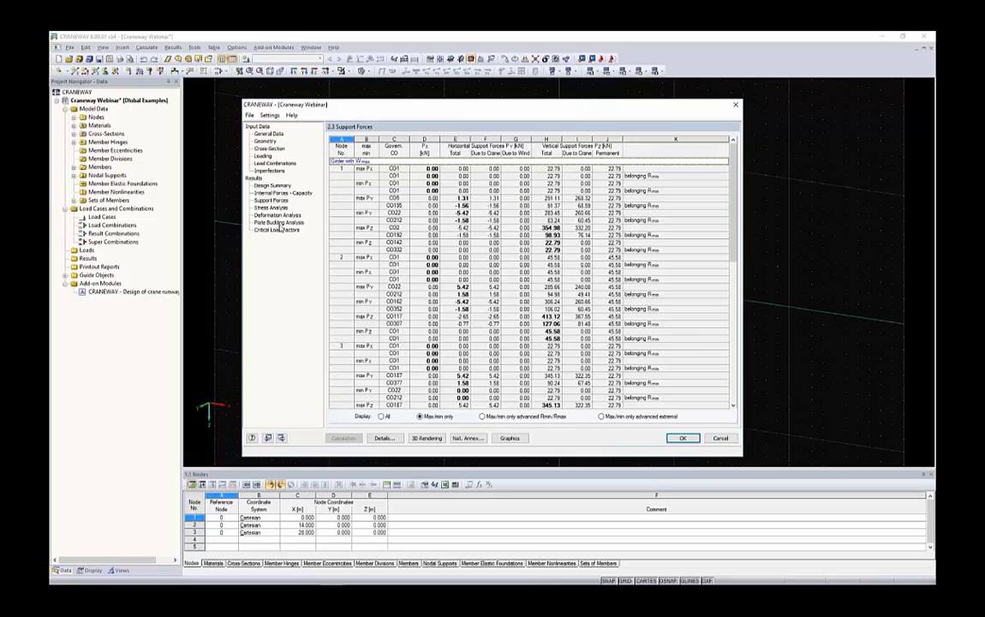
{"action": "left_click", "coordinate": [249, 114]}
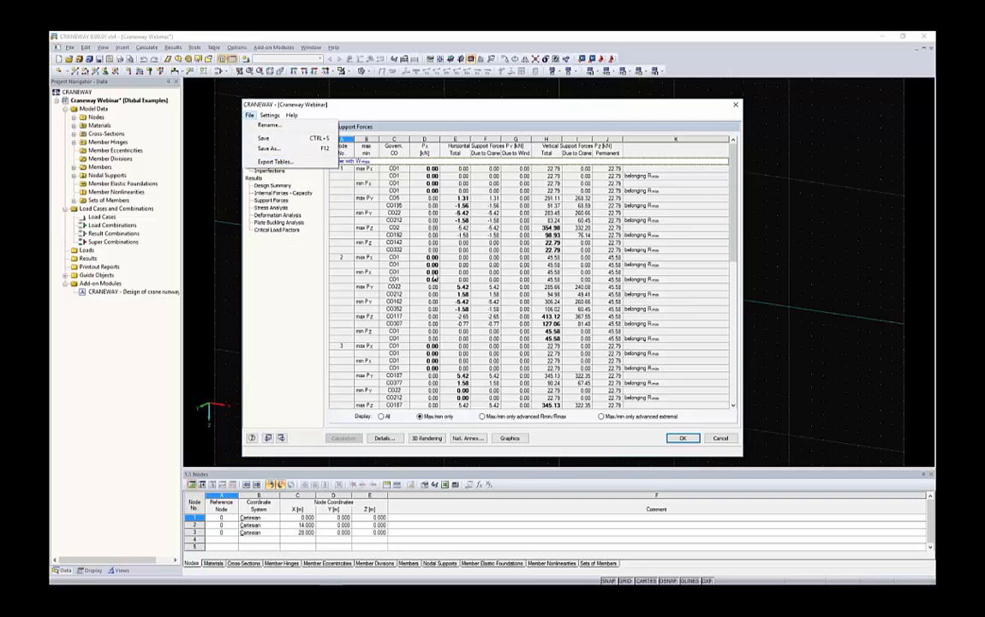
{"action": "left_click", "coordinate": [274, 162]}
{"action": "left_click_drag", "start_coordinate": [451, 175], "coordinate": [529, 260]}
{"action": "left_click", "coordinate": [588, 280]}
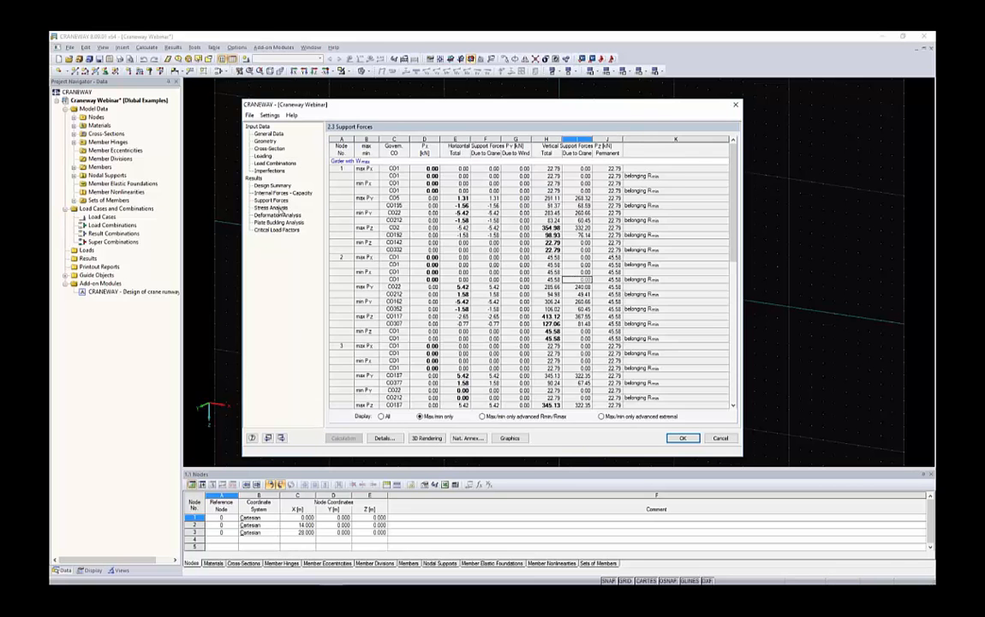
- Review the stress analysis, plate buckling analysis and critical load factors of the load combinations, and return to the design summary
{"action": "left_click", "coordinate": [272, 208]}
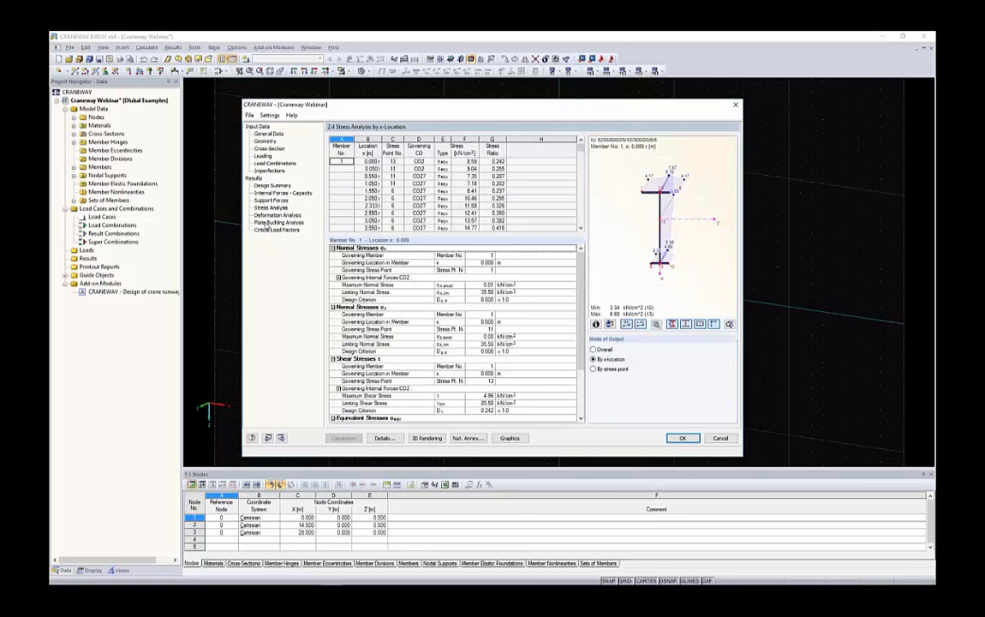
{"action": "left_click", "coordinate": [268, 223]}
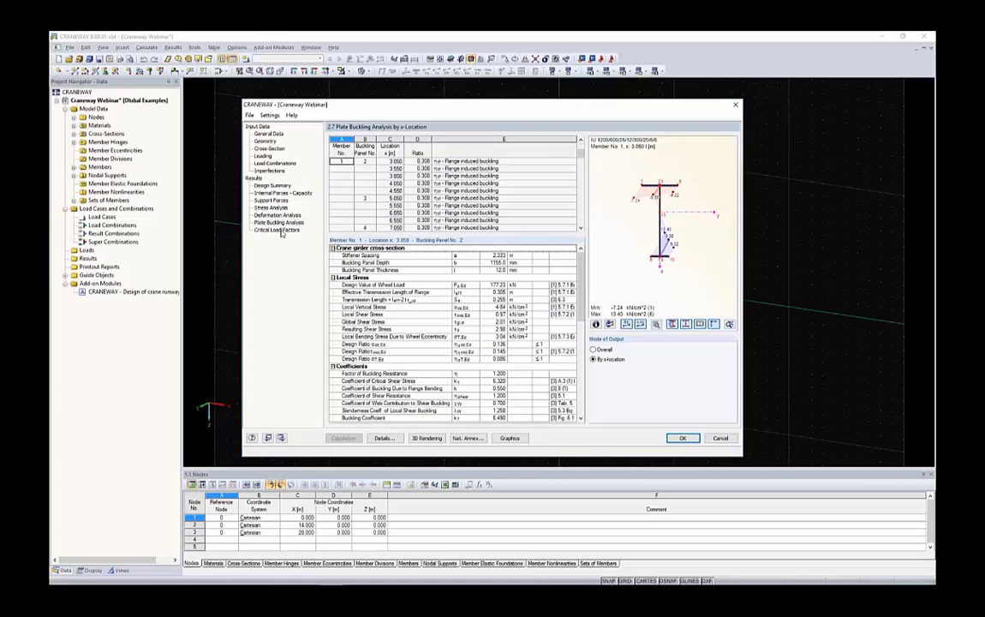
{"action": "left_click", "coordinate": [279, 230]}
{"action": "left_click_drag", "start_coordinate": [377, 161], "coordinate": [352, 245]}
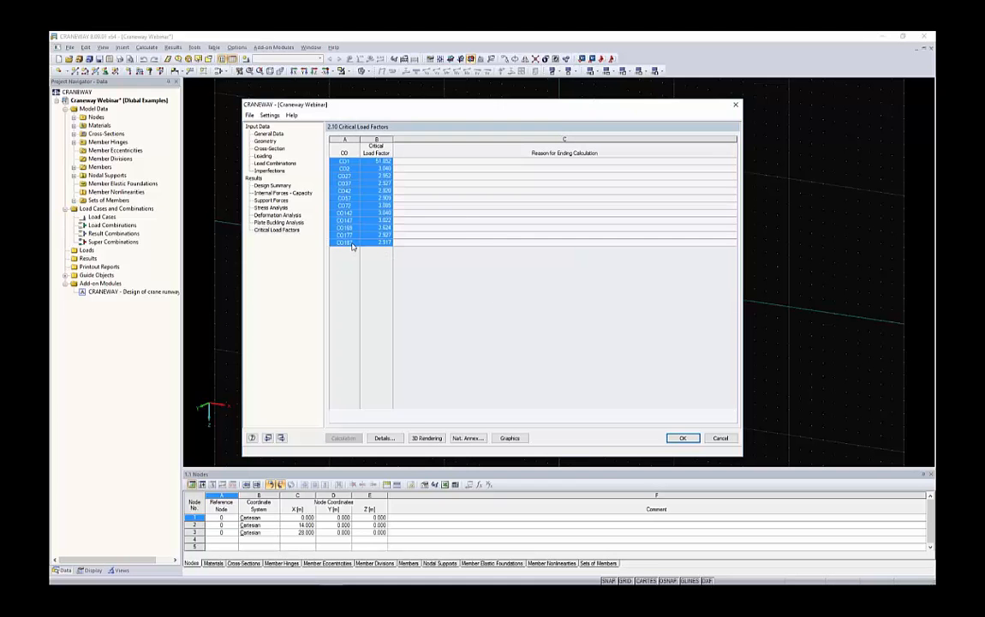
{"action": "left_click", "coordinate": [351, 245]}
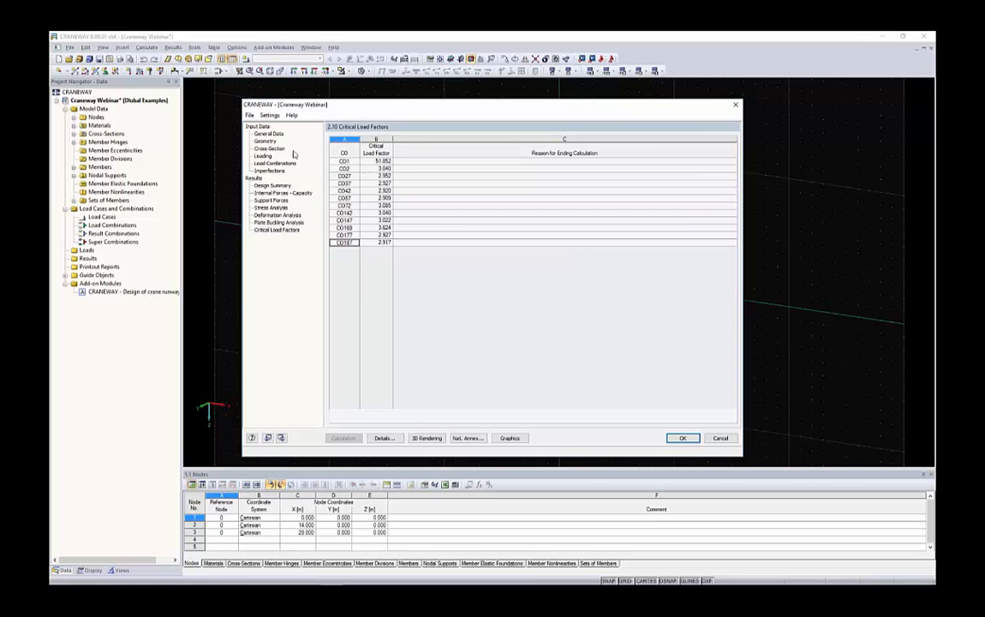
{"action": "left_click", "coordinate": [257, 185]}
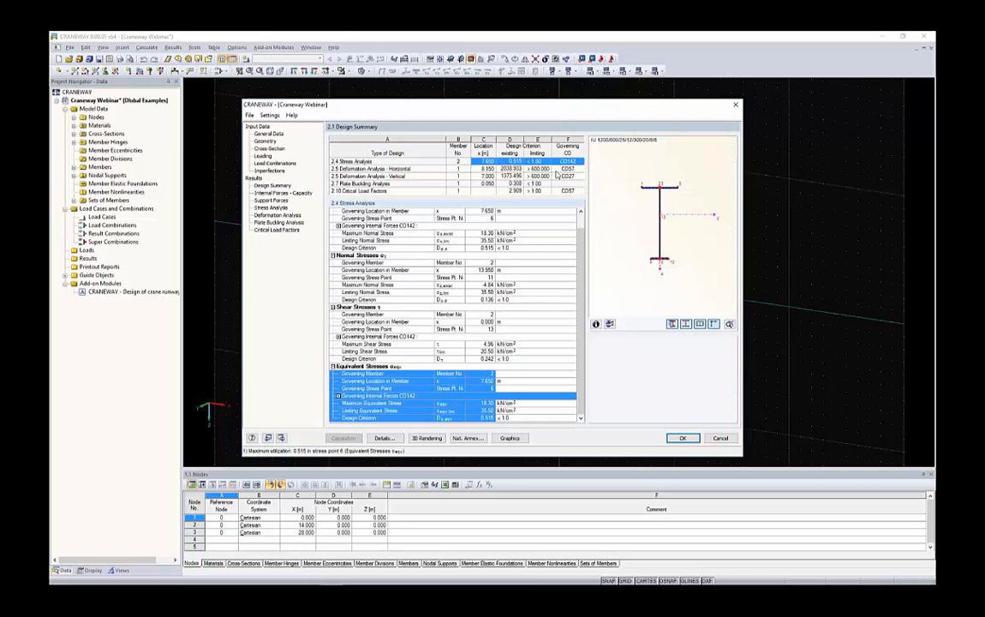
- Activate the fatigue design and the weld seam design for the cross-section, and check the upper and lower flange-to-web weld thicknesses
{"action": "left_click", "coordinate": [270, 149]}
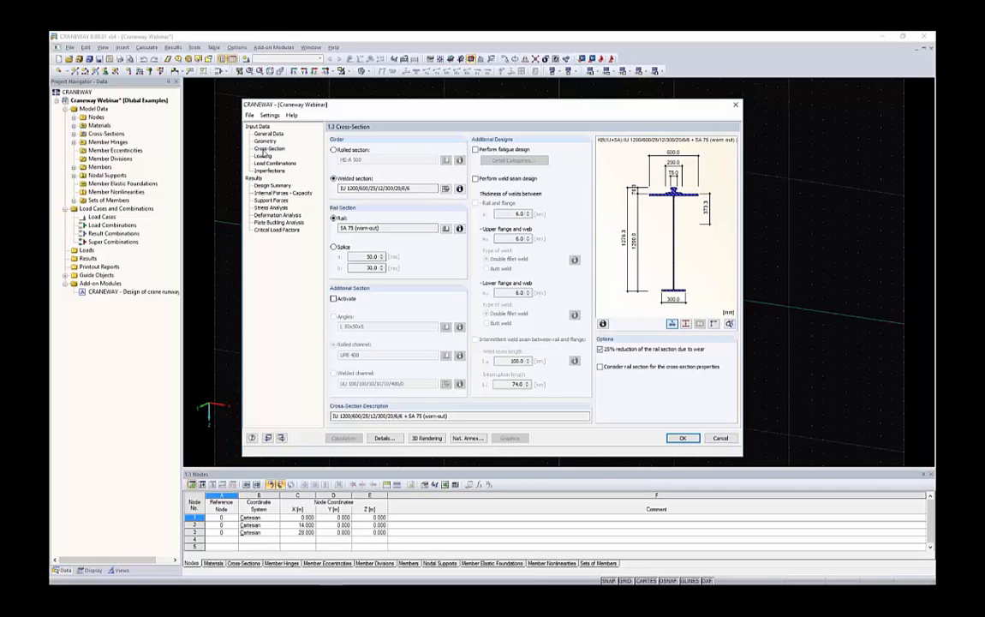
{"action": "left_click", "coordinate": [512, 151]}
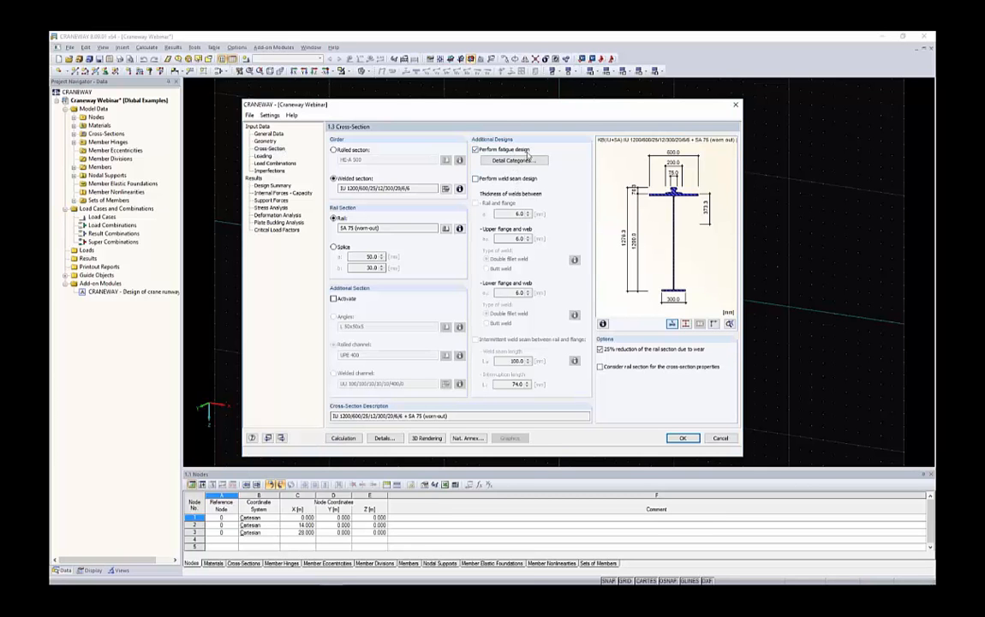
{"action": "left_click", "coordinate": [495, 180]}
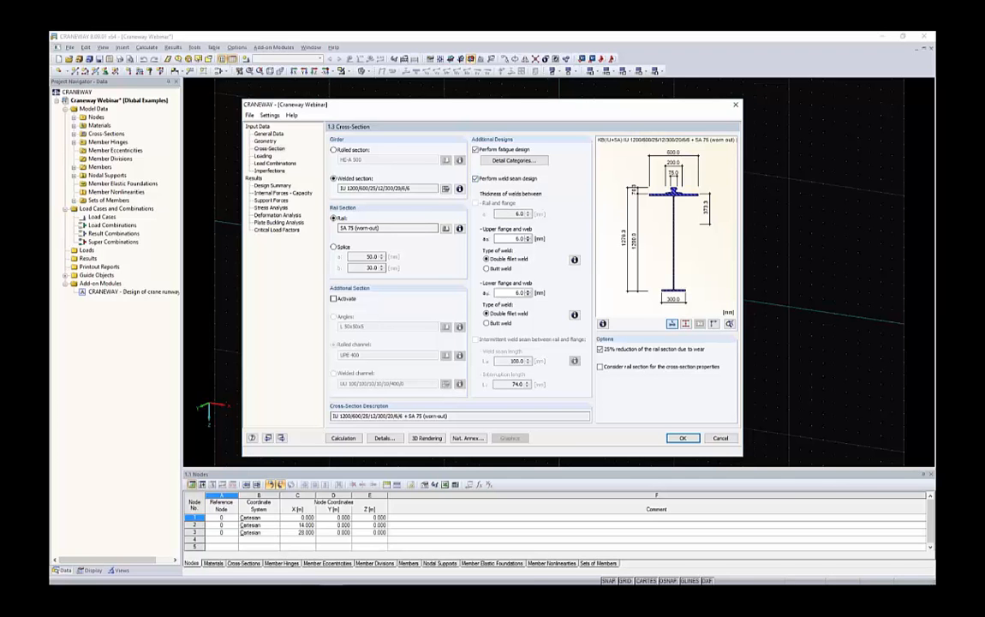
{"action": "left_click_drag", "start_coordinate": [402, 188], "coordinate": [414, 189]}
{"action": "left_click", "coordinate": [519, 239]}
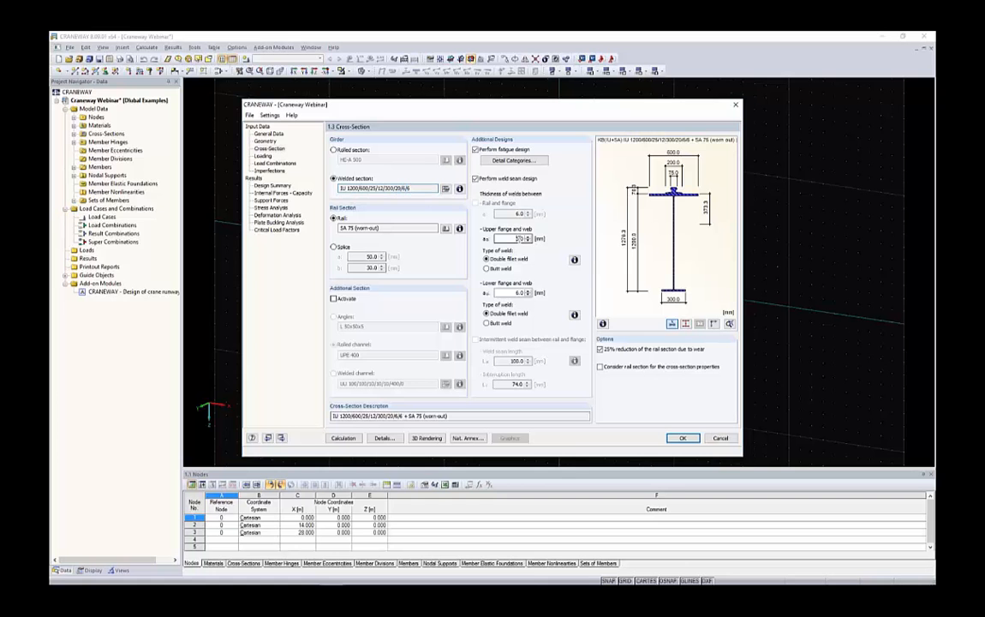
{"action": "left_click", "coordinate": [519, 293]}
- Examine the fatigue detail categories of the stress points, especially point 11 at the upper web-flange junction, and accept them
{"action": "left_click", "coordinate": [534, 160]}
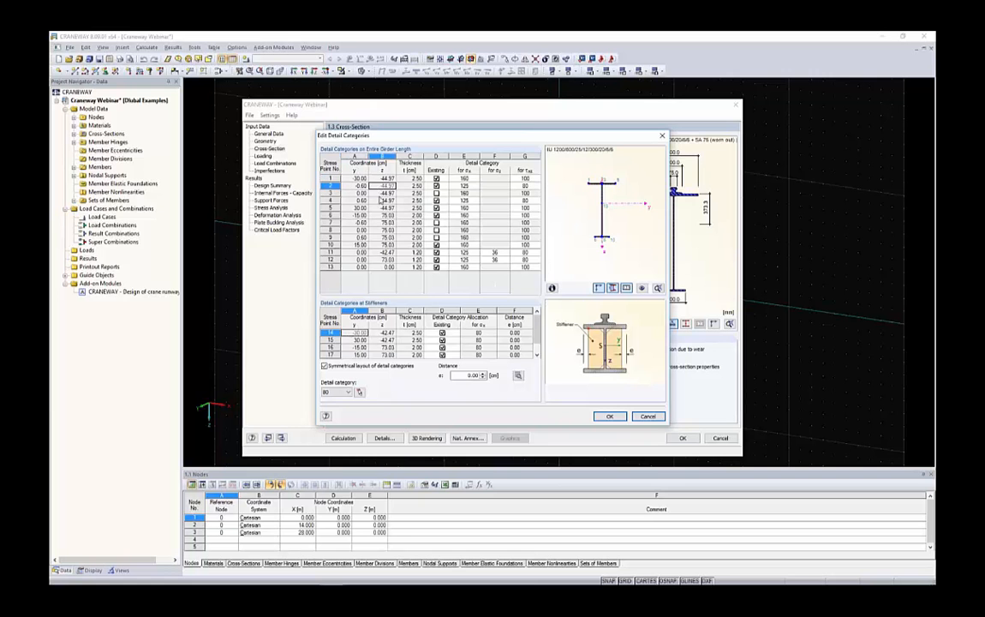
{"action": "left_click", "coordinate": [392, 252]}
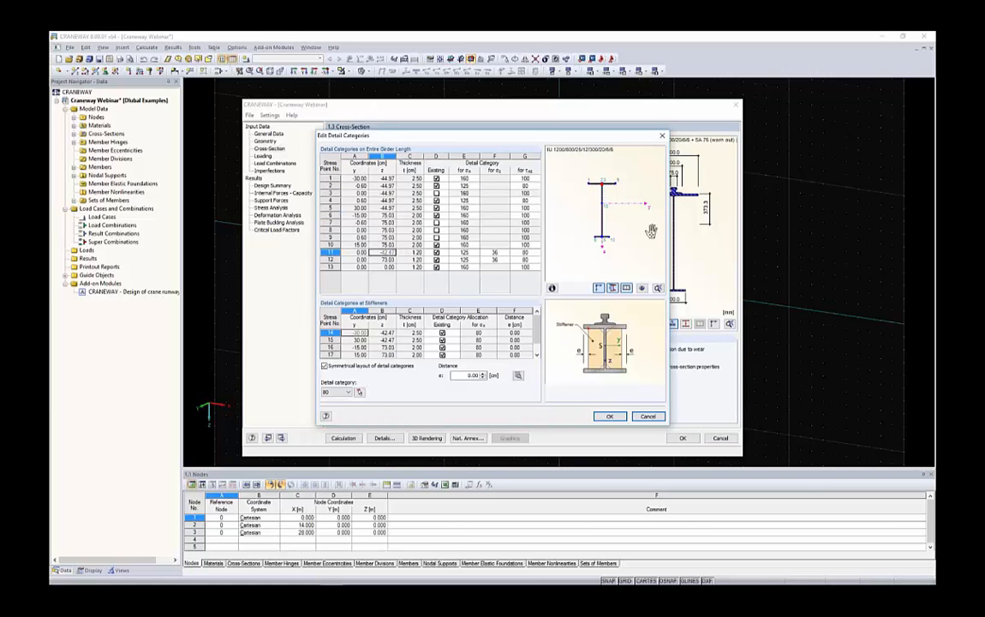
{"action": "scroll", "coordinate": [604, 178], "scroll_direction": "up", "scroll_amount": 4}
{"action": "middle_click_drag", "start_coordinate": [605, 177], "coordinate": [604, 183]}
{"action": "scroll", "coordinate": [604, 182], "scroll_direction": "up", "scroll_amount": 5}
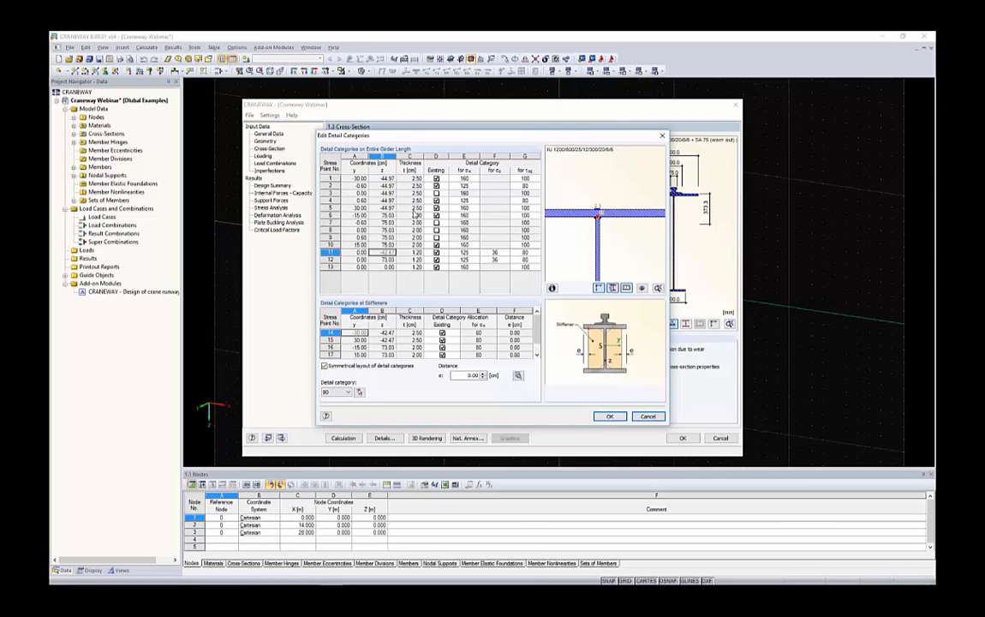
{"action": "left_click", "coordinate": [618, 418]}
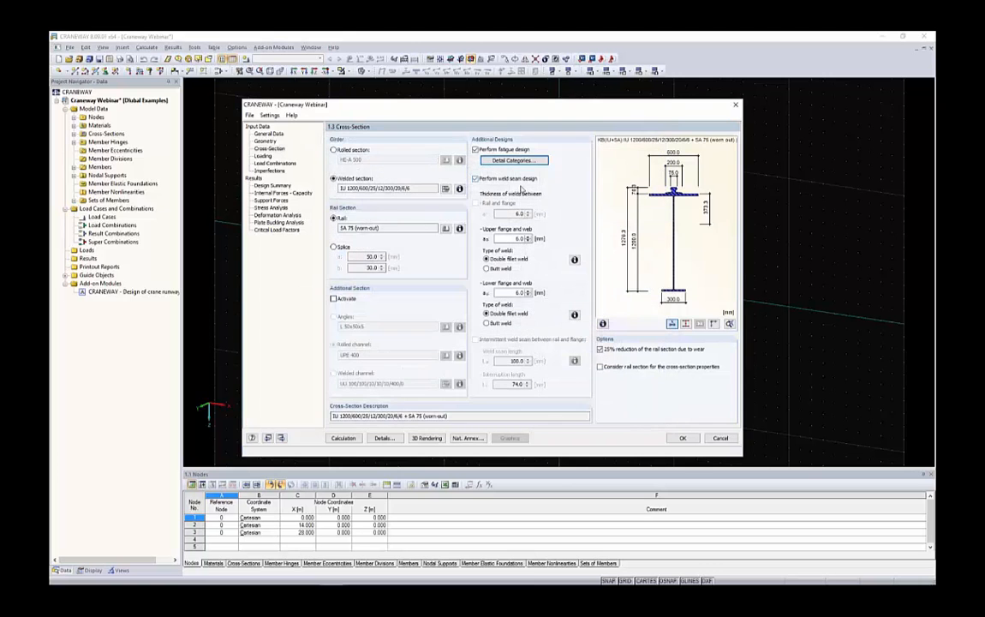
- Recalculate the girder with the additional designs and select the fatigue design in the design summary
{"action": "left_click", "coordinate": [344, 440]}
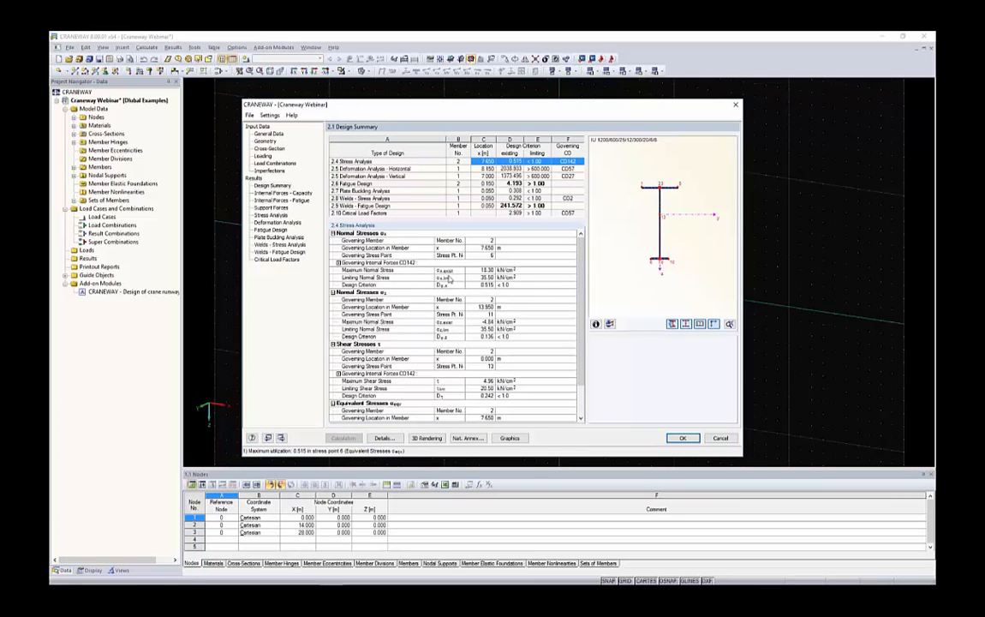
{"action": "left_click", "coordinate": [503, 185]}
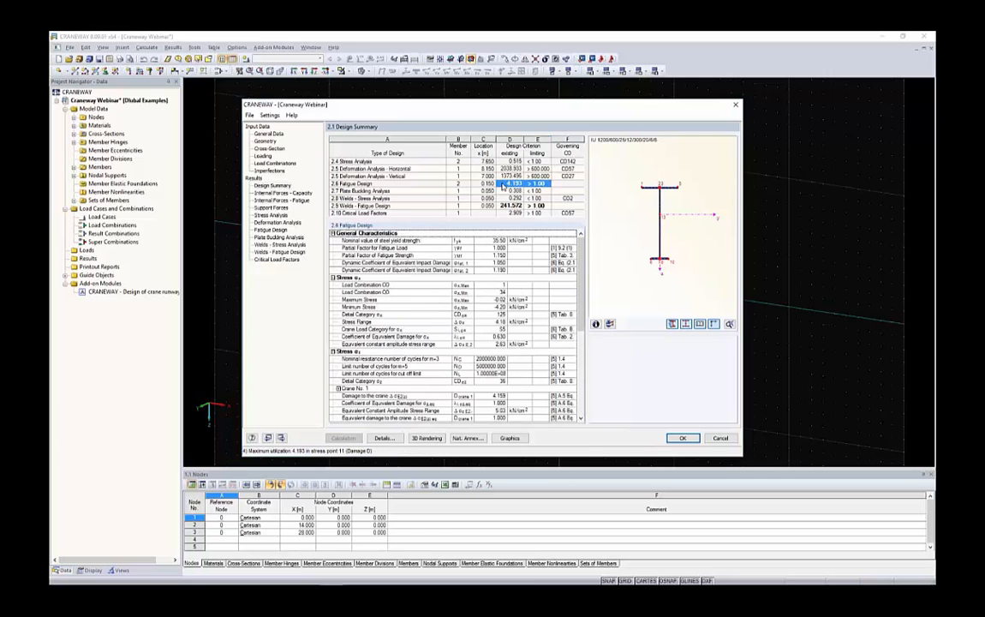
{"action": "left_click", "coordinate": [532, 186]}
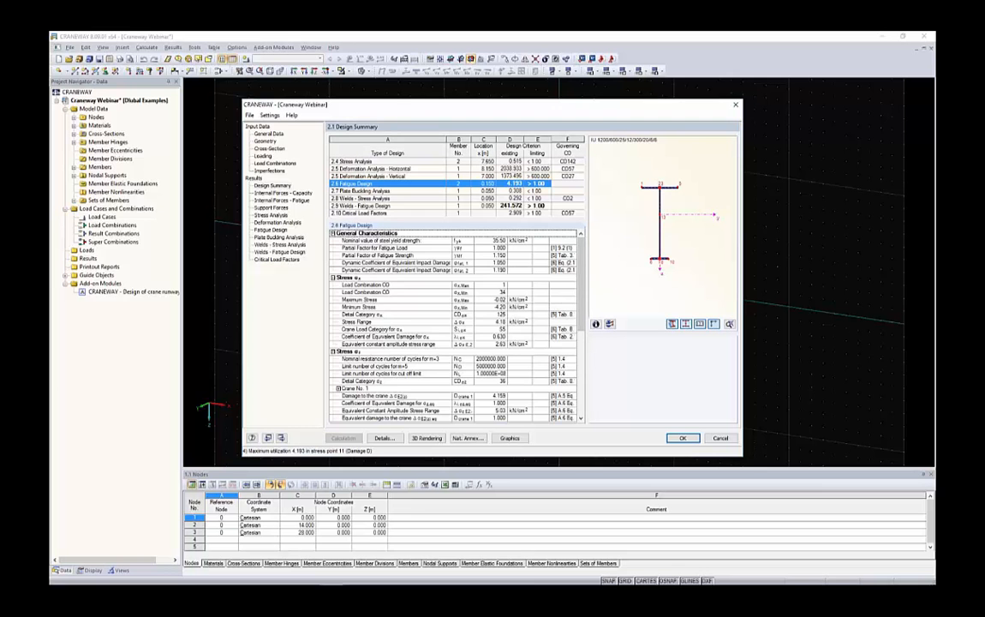
- Examine the fatigue design details: the load combinations for the σx stress, the damage from crane 1 and the individual design ratios
{"action": "scroll", "coordinate": [411, 326], "scroll_direction": "down", "scroll_amount": 1}
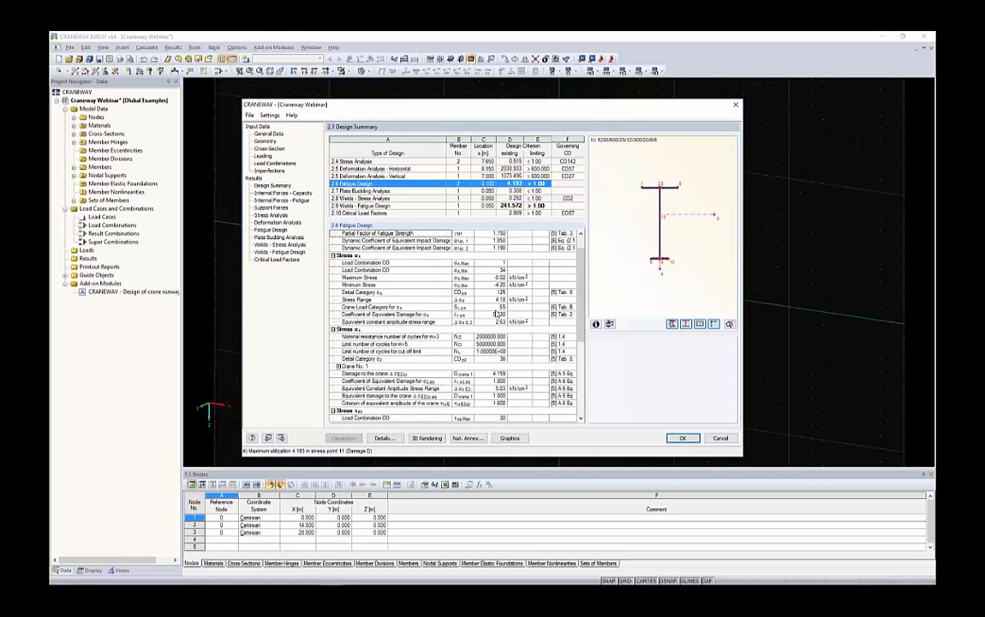
{"action": "left_click", "coordinate": [494, 263]}
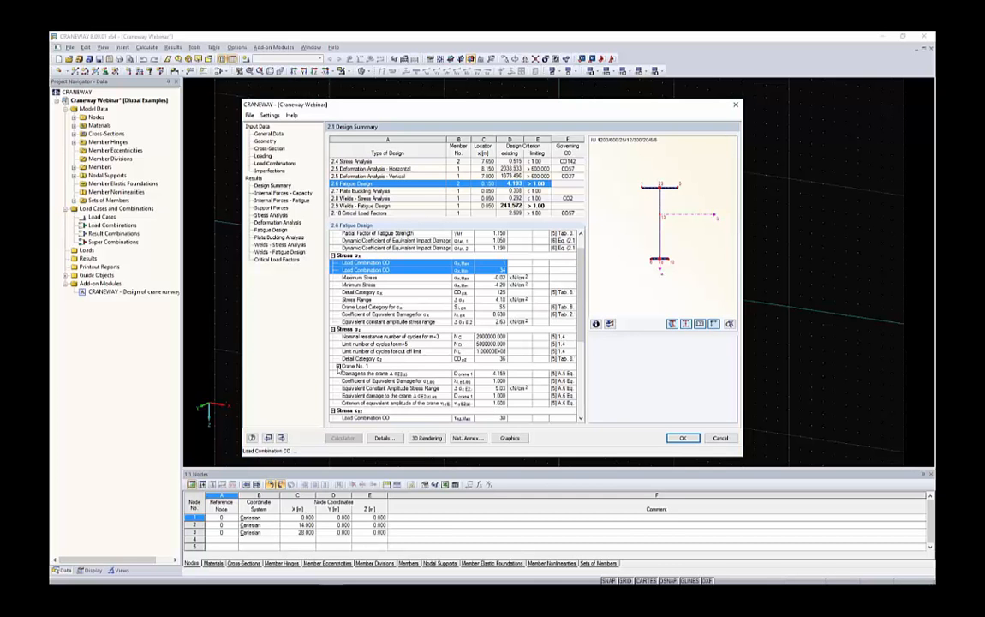
{"action": "left_click", "coordinate": [490, 377]}
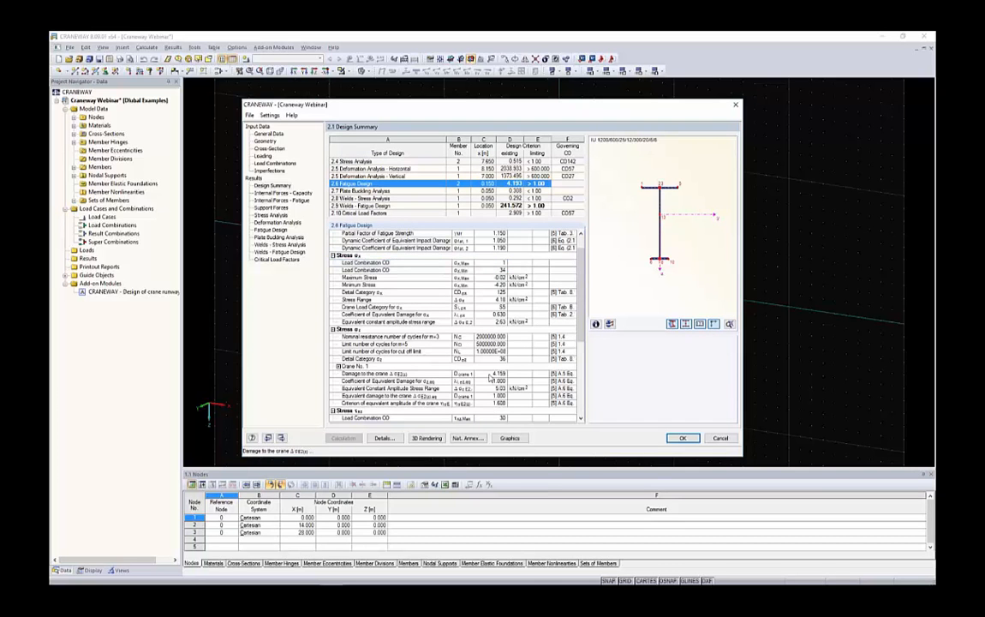
{"action": "left_click", "coordinate": [418, 378]}
{"action": "scroll", "coordinate": [423, 375], "scroll_direction": "down", "scroll_amount": 3}
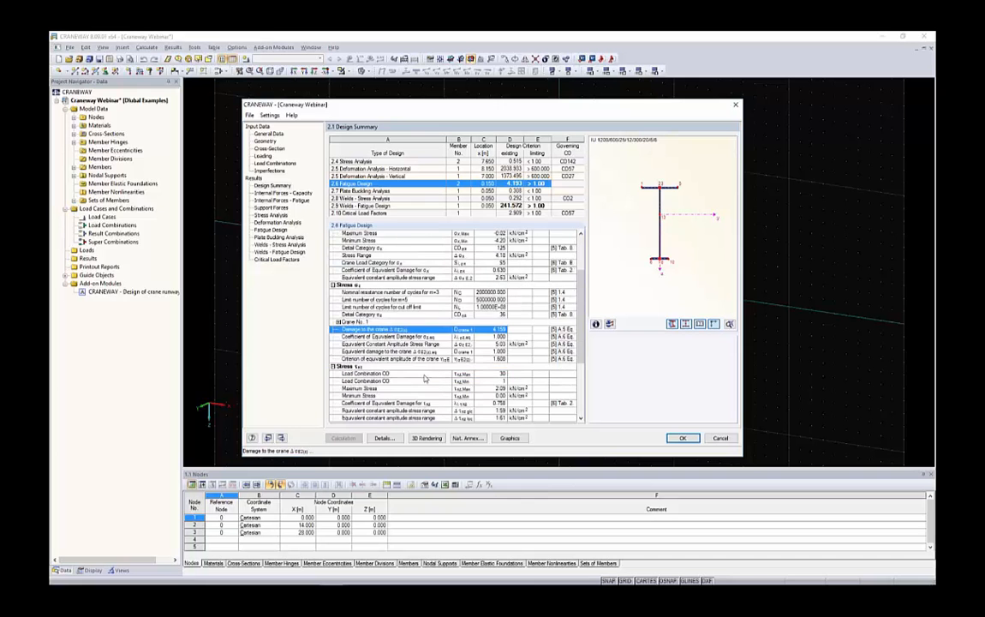
{"action": "scroll", "coordinate": [423, 377], "scroll_direction": "down", "scroll_amount": 4}
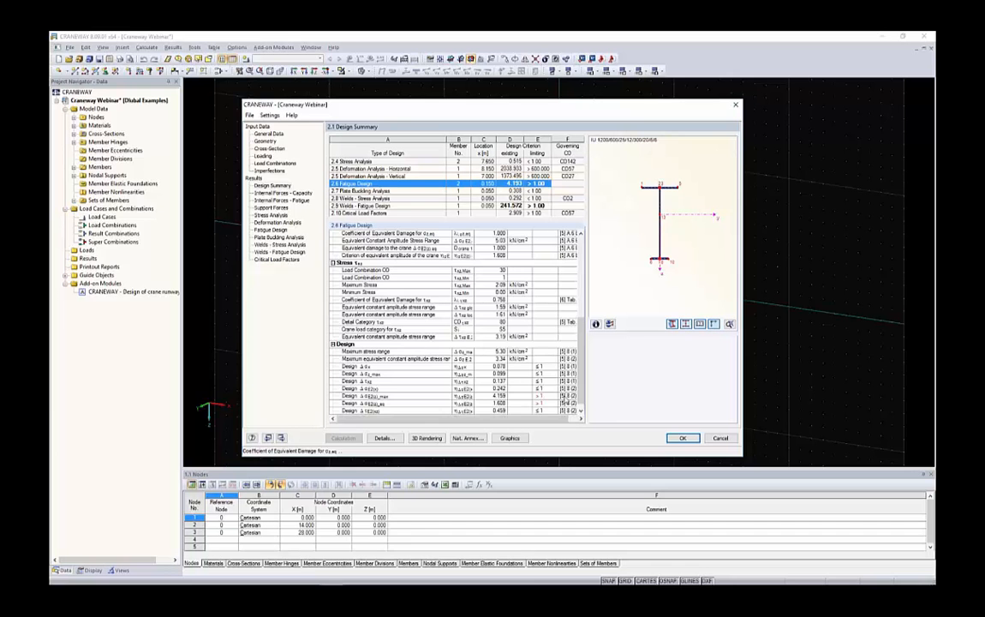
{"action": "left_click", "coordinate": [432, 397]}
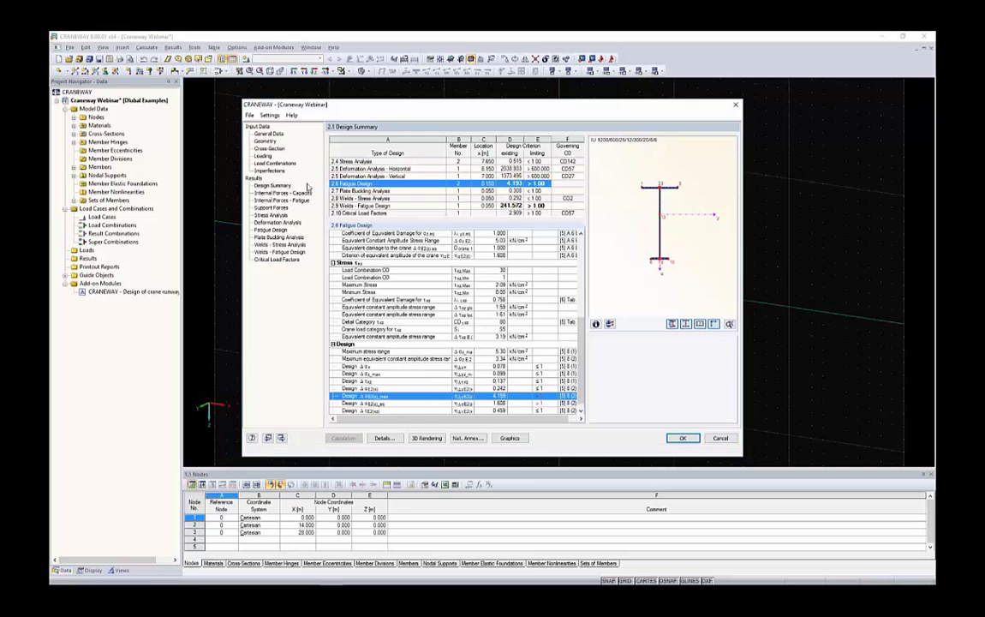
- Review the explanation of double fillet and butt weld types for the upper flange-to-web junction in the cross-section data
{"action": "left_click", "coordinate": [269, 149]}
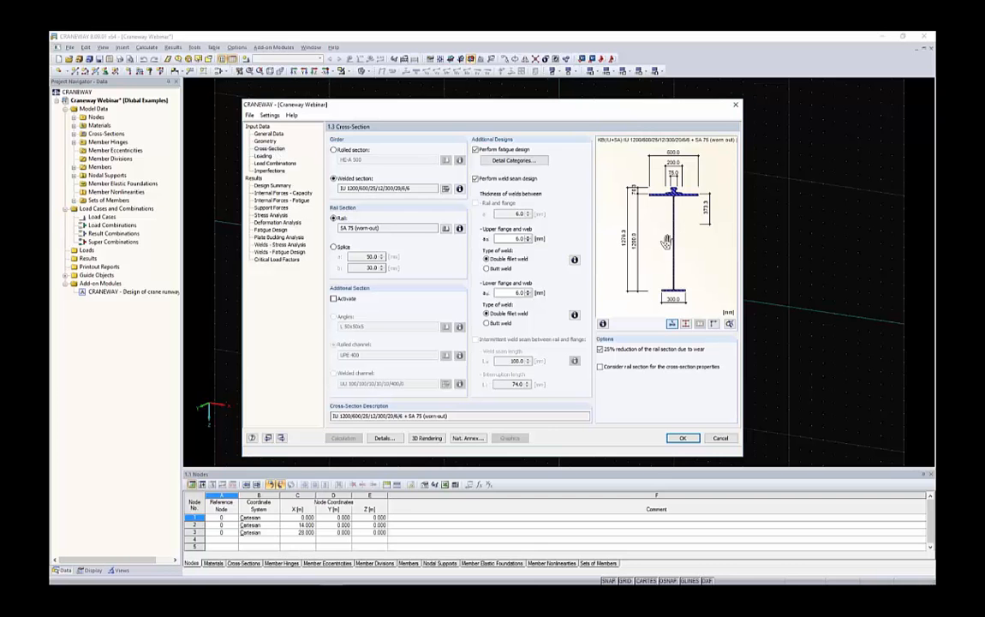
{"action": "left_click", "coordinate": [575, 261]}
{"action": "left_click_drag", "start_coordinate": [441, 193], "coordinate": [303, 195]}
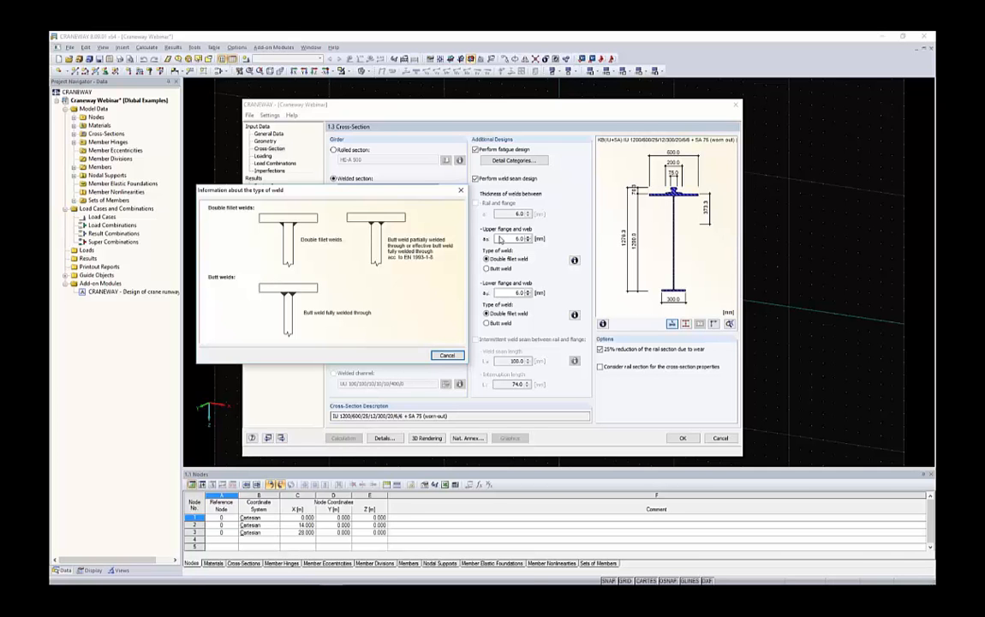
{"action": "left_click", "coordinate": [446, 355]}
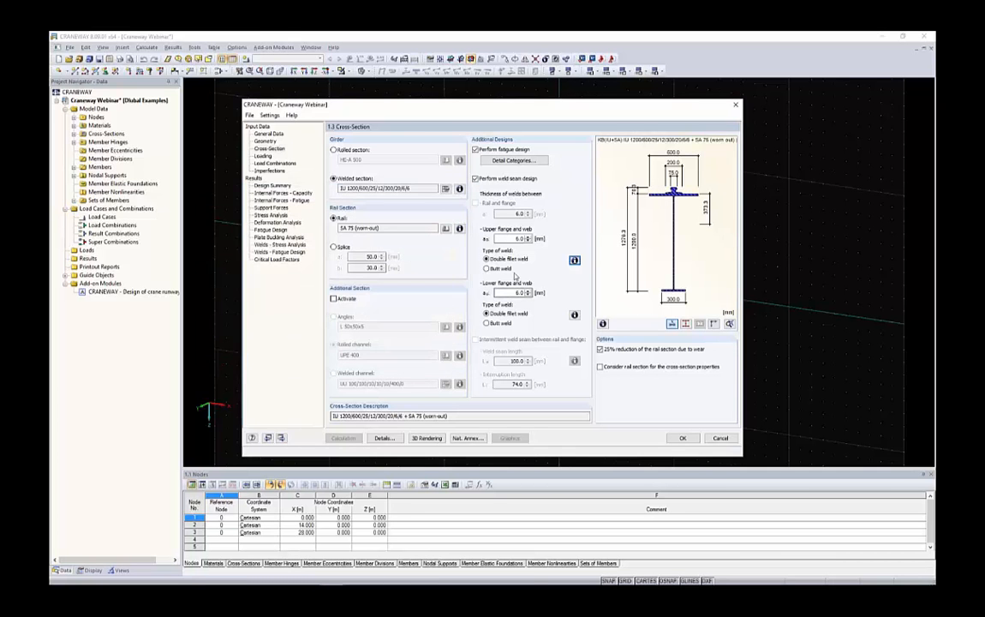
- Try a butt weld between the lower flange and web, recalculate, and check the fatigue design in the summary
{"action": "left_click", "coordinate": [499, 323]}
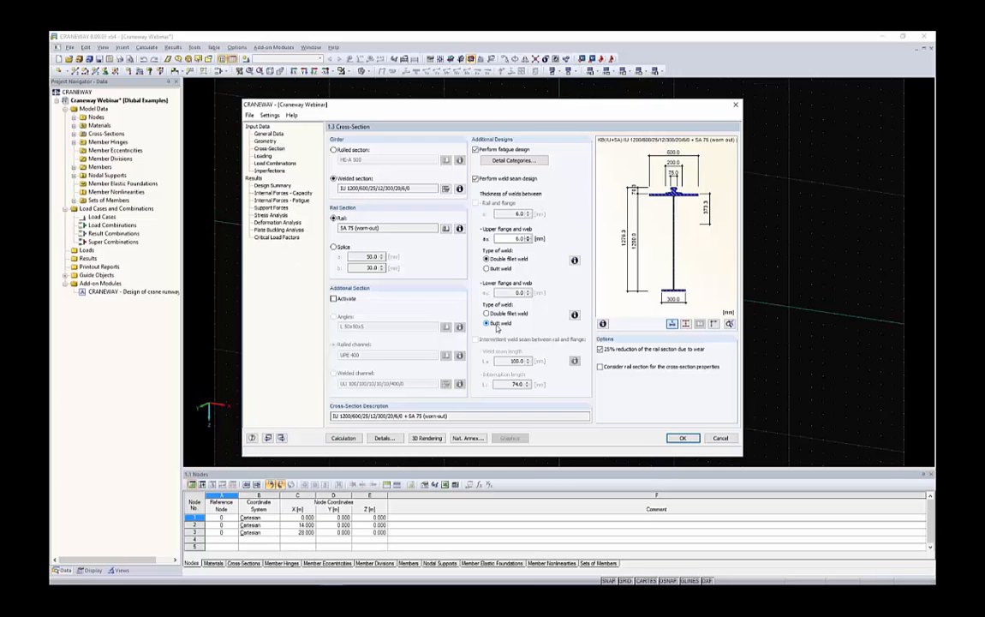
{"action": "left_click", "coordinate": [343, 438]}
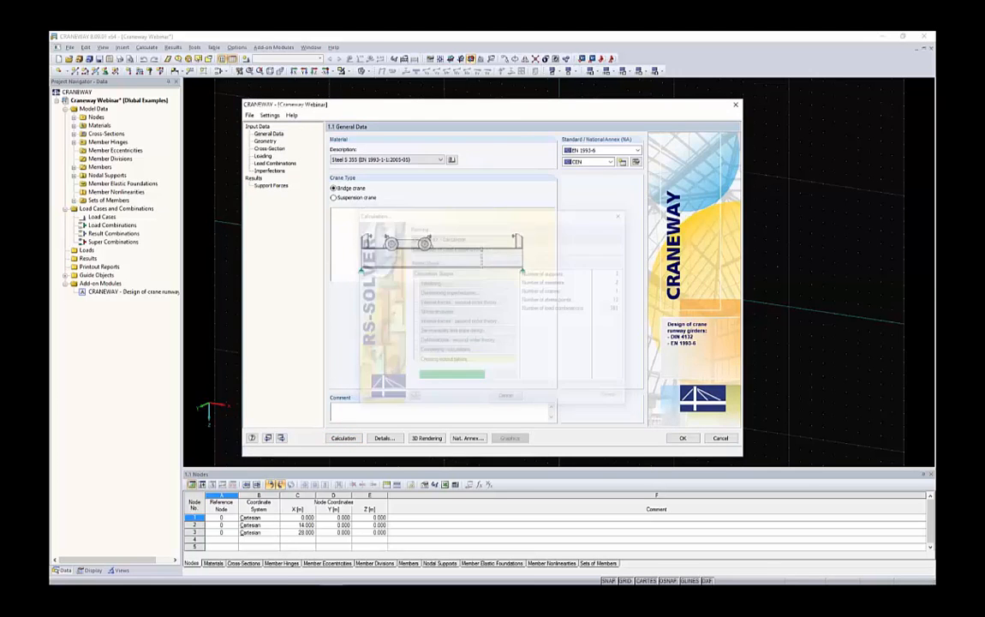
{"action": "left_click", "coordinate": [508, 183]}
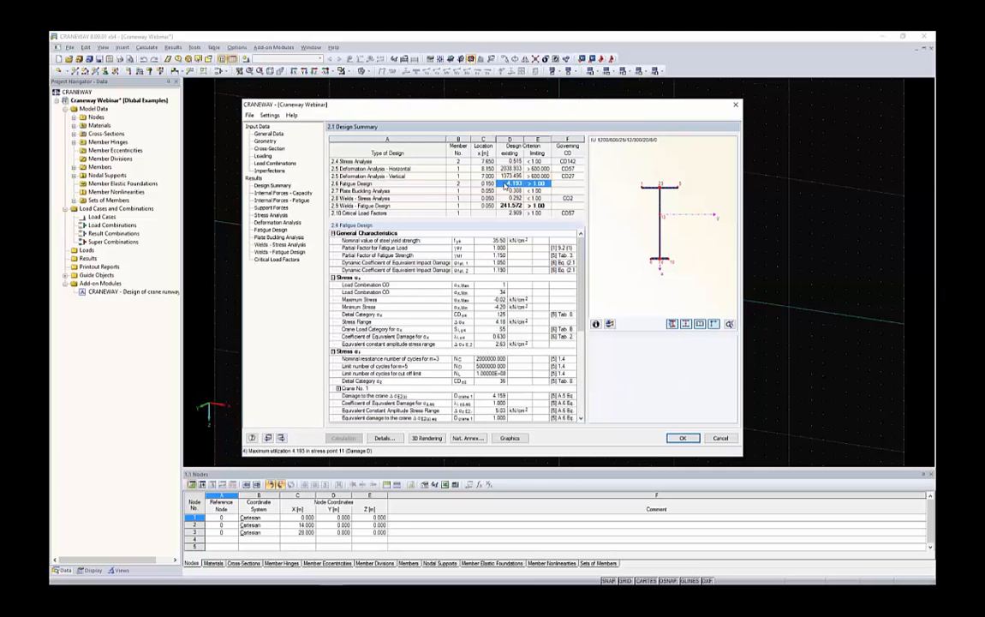
- Restore the lower flange's double fillet weld, make the upper flange-to-web weld a butt weld, and recalculate to check the fatigue design
{"action": "left_click", "coordinate": [268, 149]}
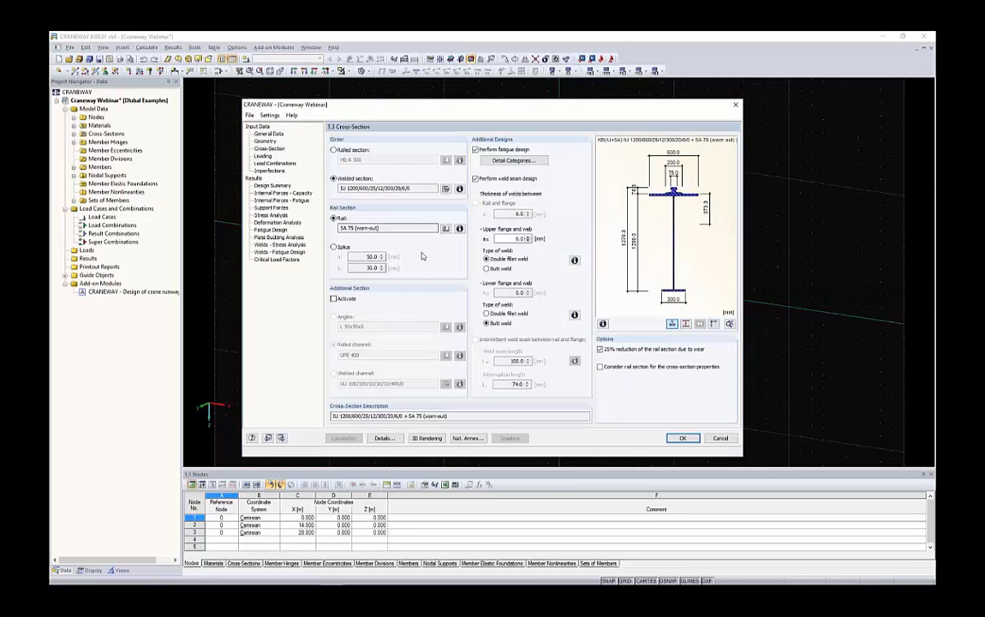
{"action": "left_click", "coordinate": [487, 314]}
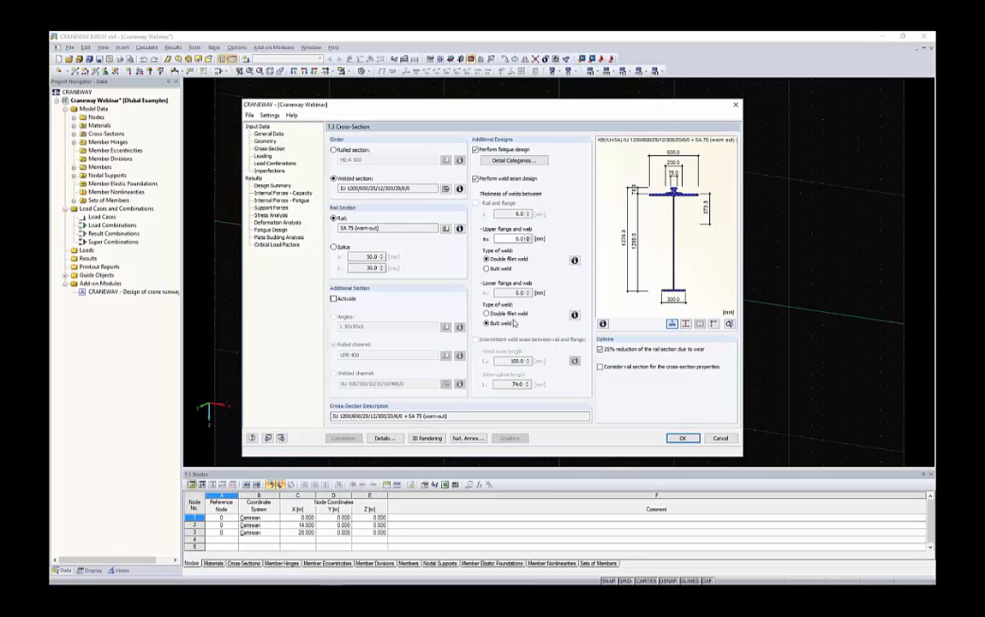
{"action": "left_click", "coordinate": [499, 269]}
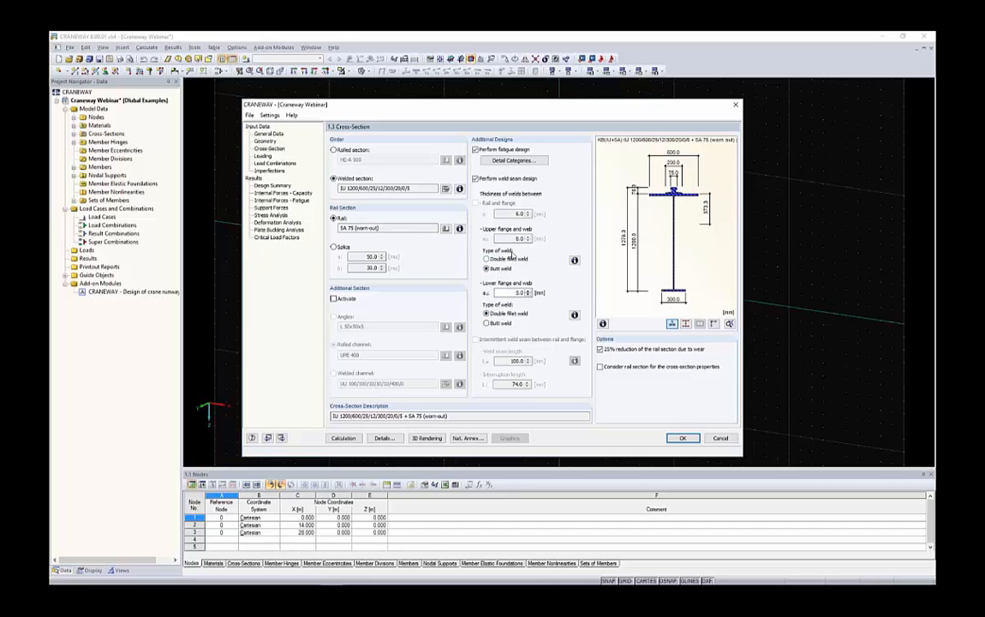
{"action": "left_click", "coordinate": [349, 438]}
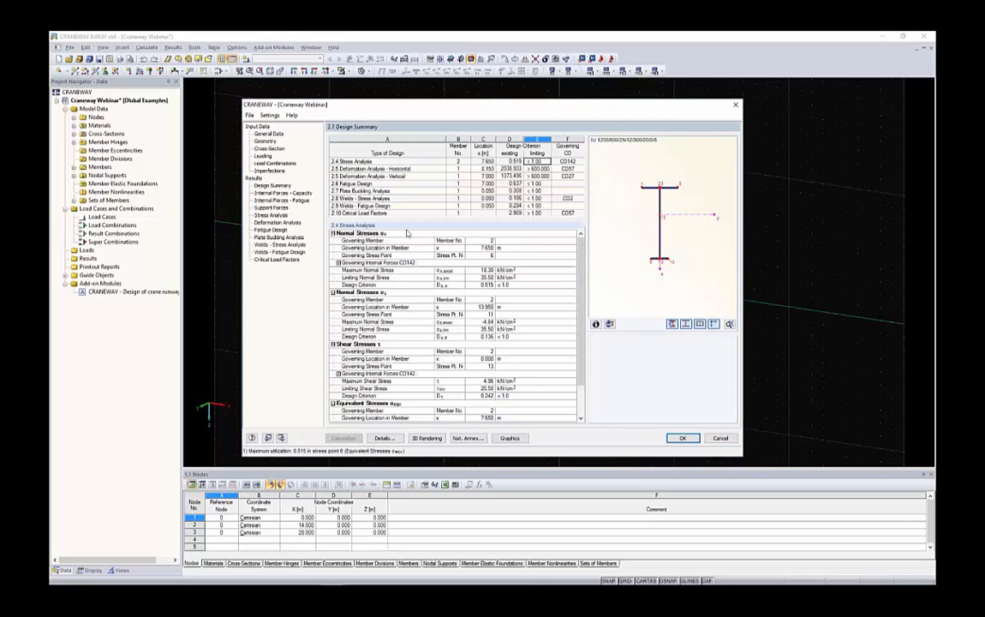
{"action": "left_click", "coordinate": [512, 184]}
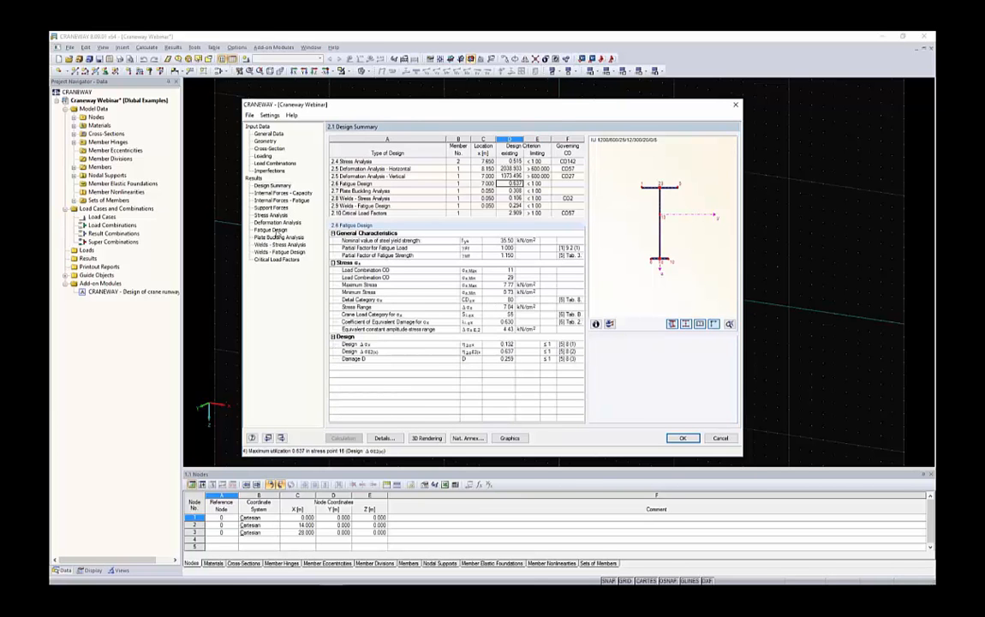
- Examine the fatigue design ratios by x-location for the stress points of both members
{"action": "left_click", "coordinate": [272, 231]}
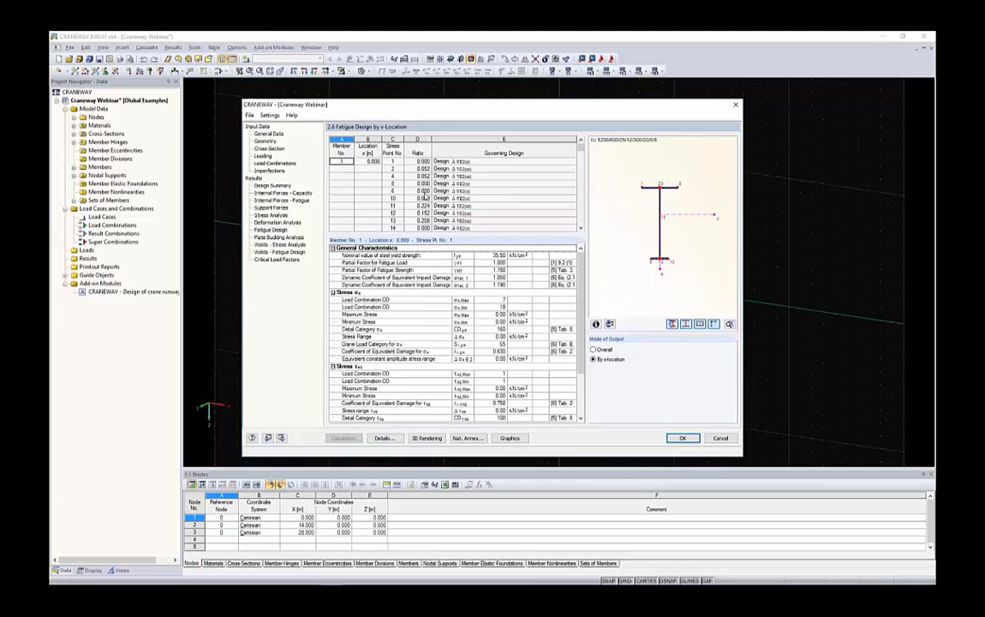
{"action": "scroll", "coordinate": [425, 197], "scroll_direction": "down", "scroll_amount": 5}
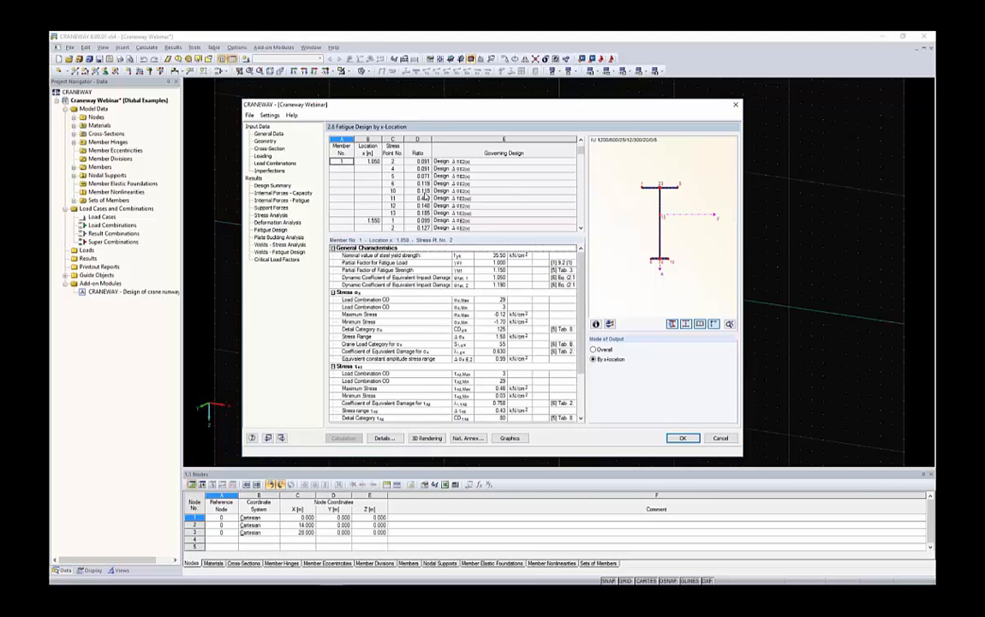
{"action": "scroll", "coordinate": [424, 197], "scroll_direction": "down", "scroll_amount": 5}
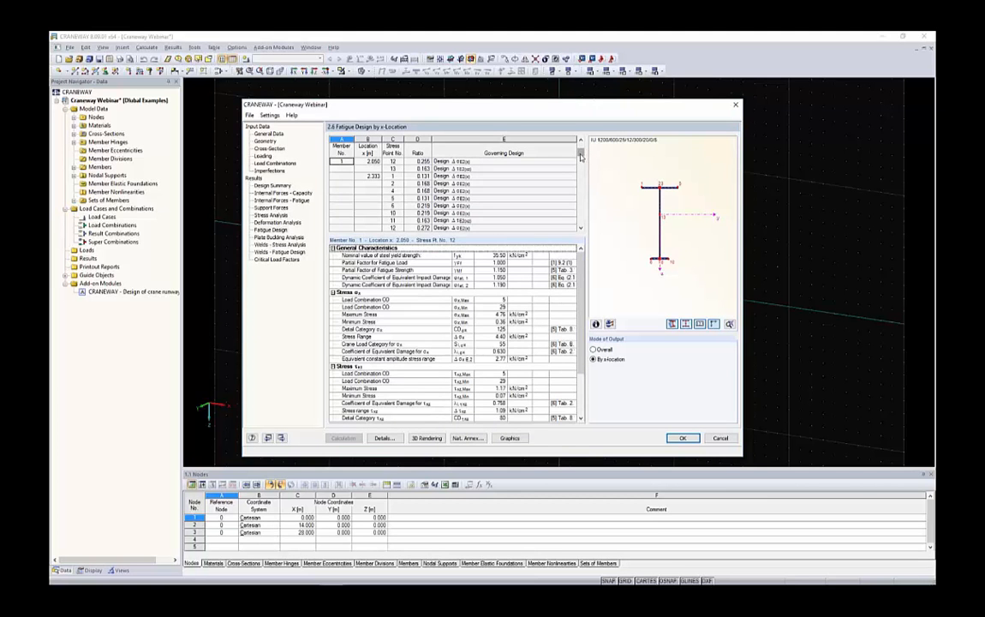
{"action": "left_click_drag", "start_coordinate": [580, 155], "coordinate": [582, 216]}
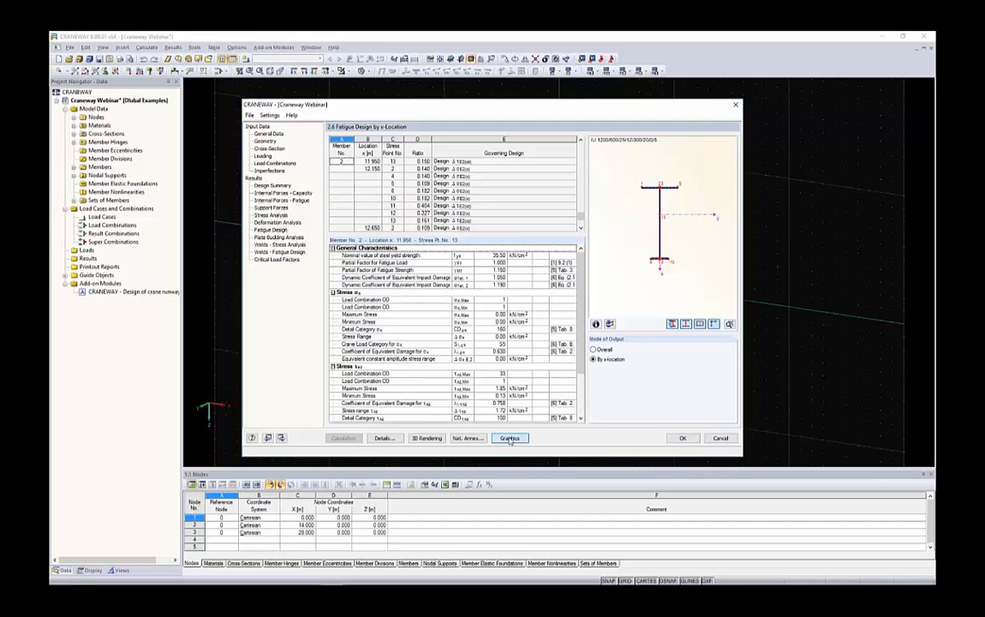
- Open the graphical results of the girder and display the total deformation u for CO 1
{"action": "left_click", "coordinate": [510, 438]}
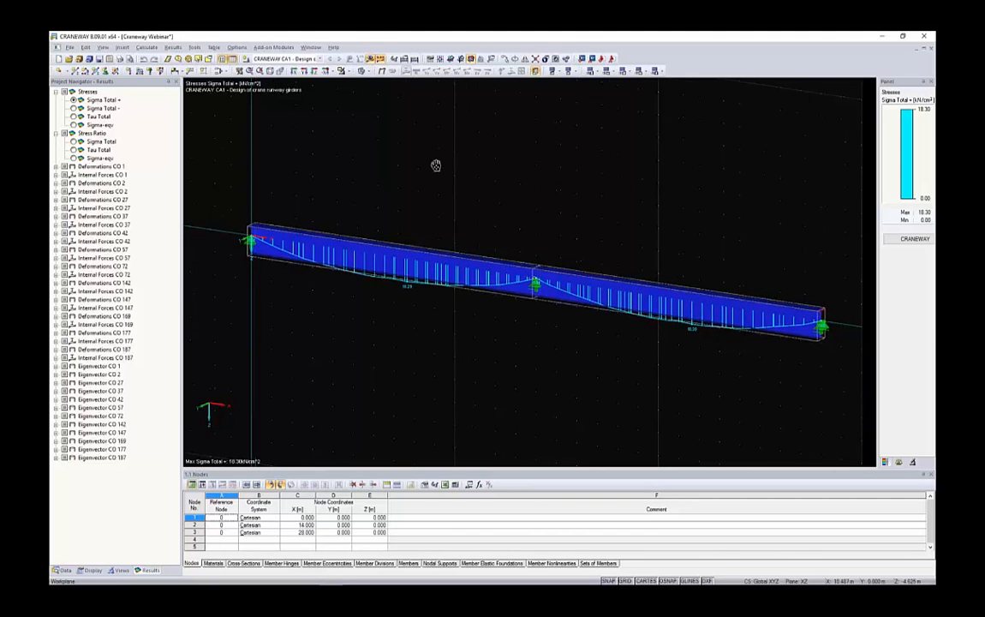
{"action": "middle_click_drag", "start_coordinate": [356, 120], "coordinate": [302, 120]}
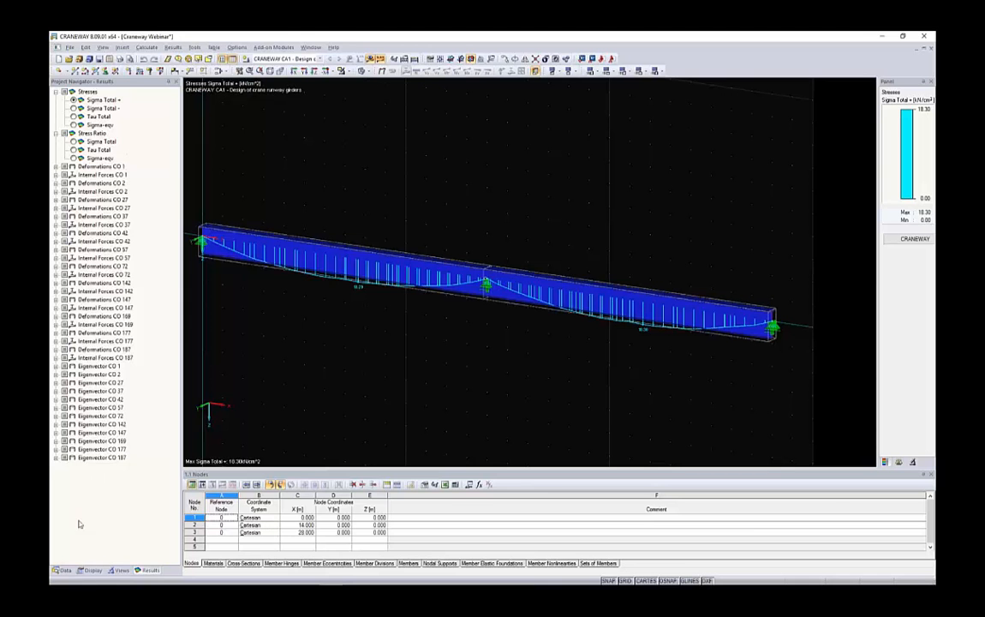
{"action": "left_click", "coordinate": [91, 570]}
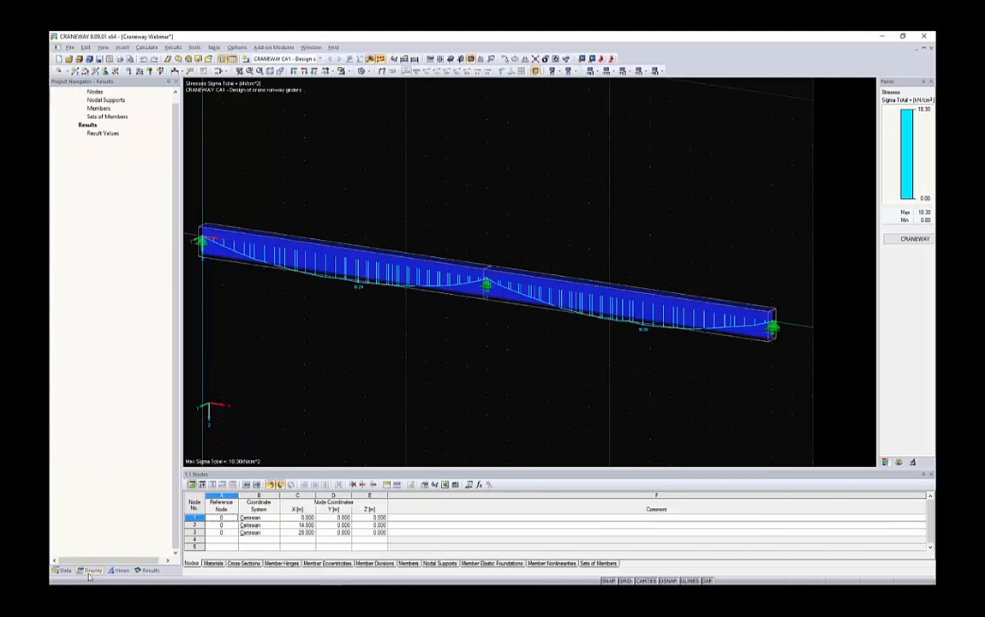
{"action": "left_click", "coordinate": [148, 570]}
{"action": "left_click", "coordinate": [56, 166]}
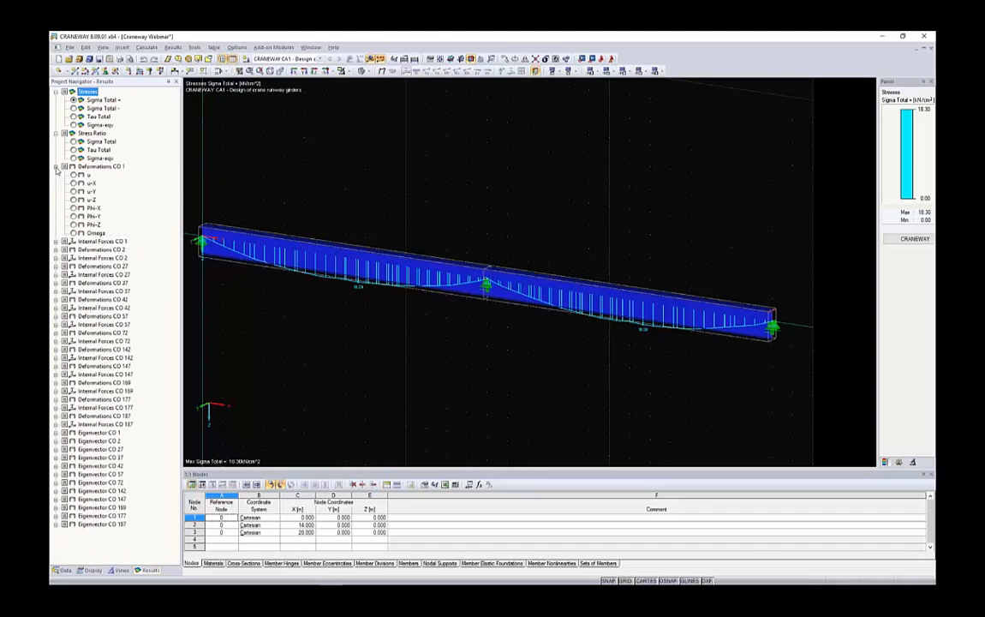
{"action": "left_click", "coordinate": [74, 174]}
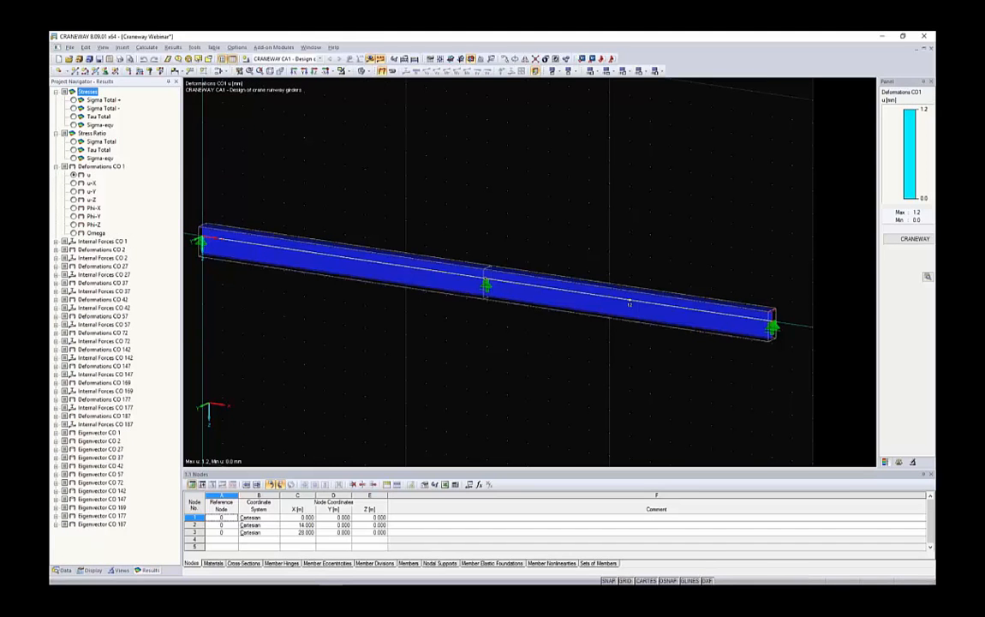
- Scale the deformation display by a factor of 512 and show the girder as a wireframe
{"action": "left_click", "coordinate": [899, 462]}
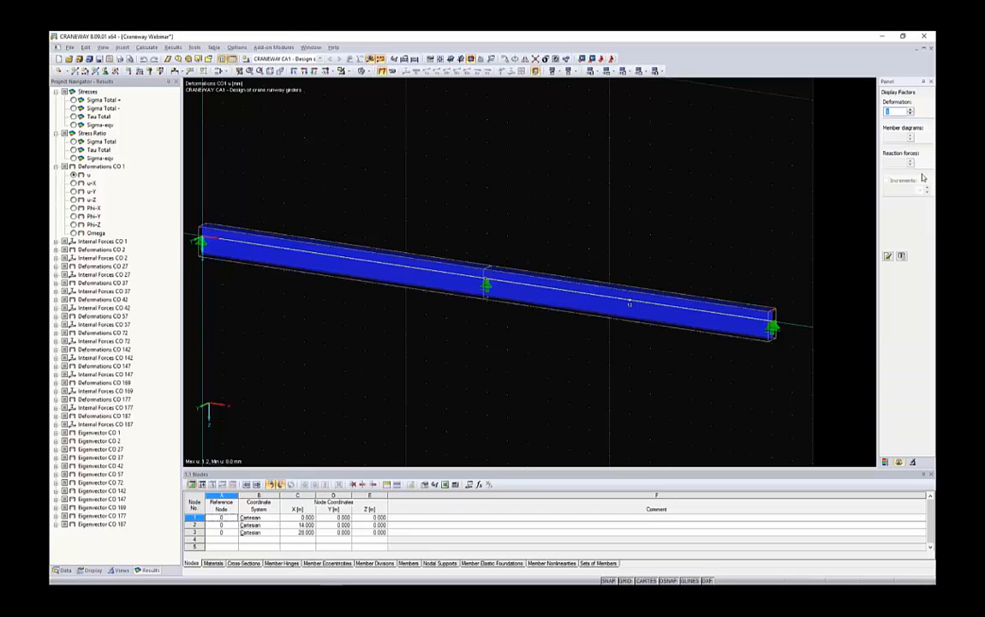
{"action": "left_click", "coordinate": [910, 110]}
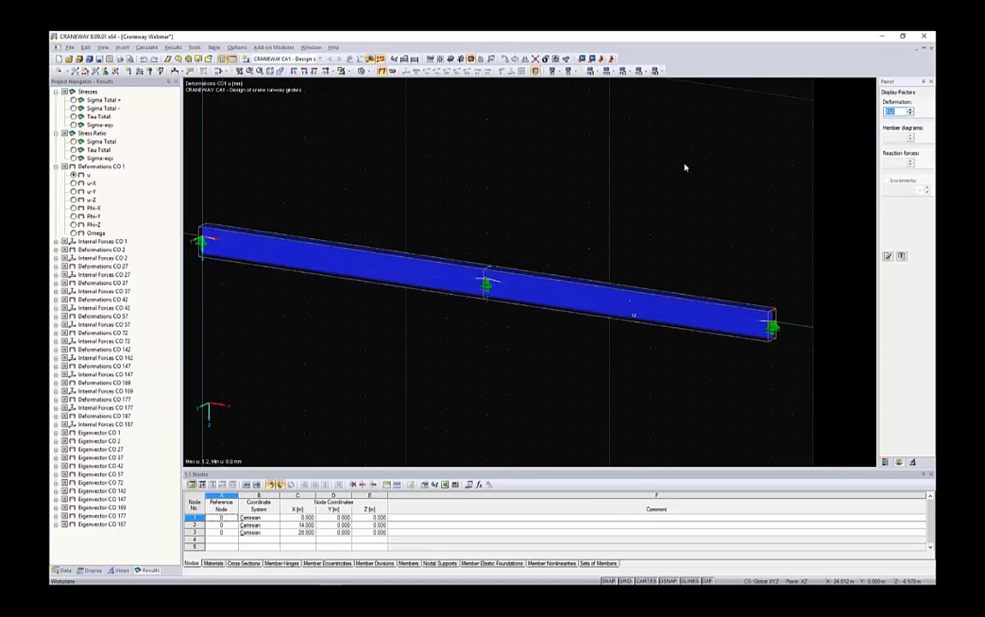
{"action": "middle_click_drag", "start_coordinate": [686, 166], "coordinate": [566, 172], "text": "ctrl"}
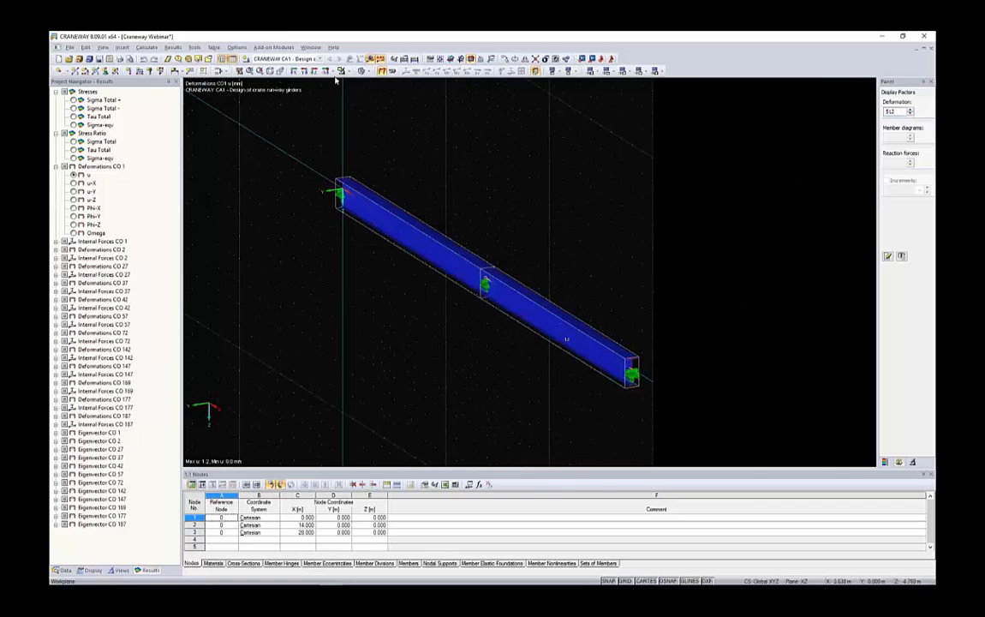
{"action": "left_click", "coordinate": [364, 72]}
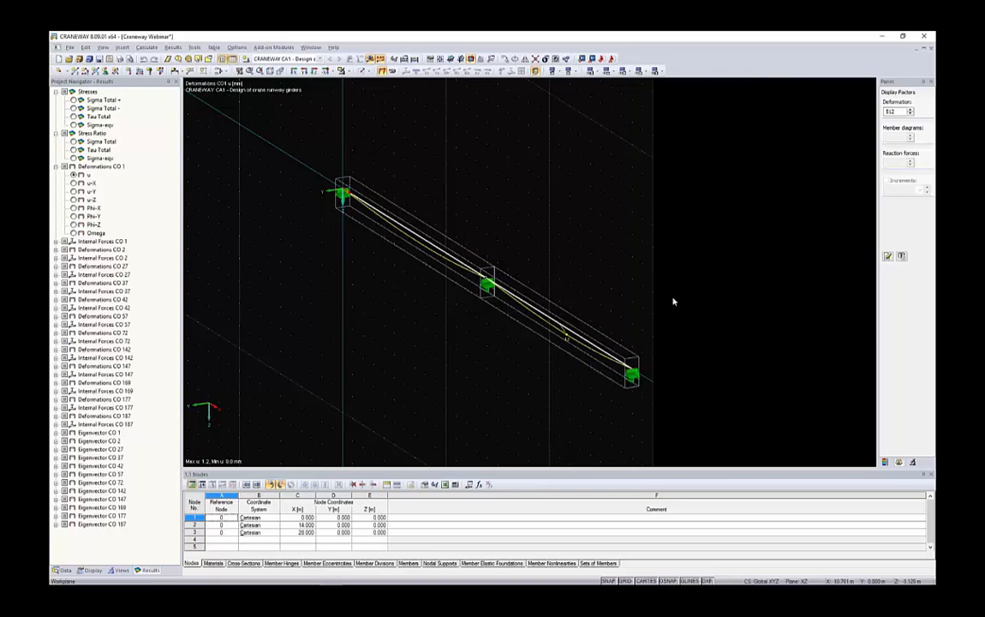
{"action": "middle_click_drag", "start_coordinate": [605, 271], "coordinate": [463, 334], "text": "ctrl"}
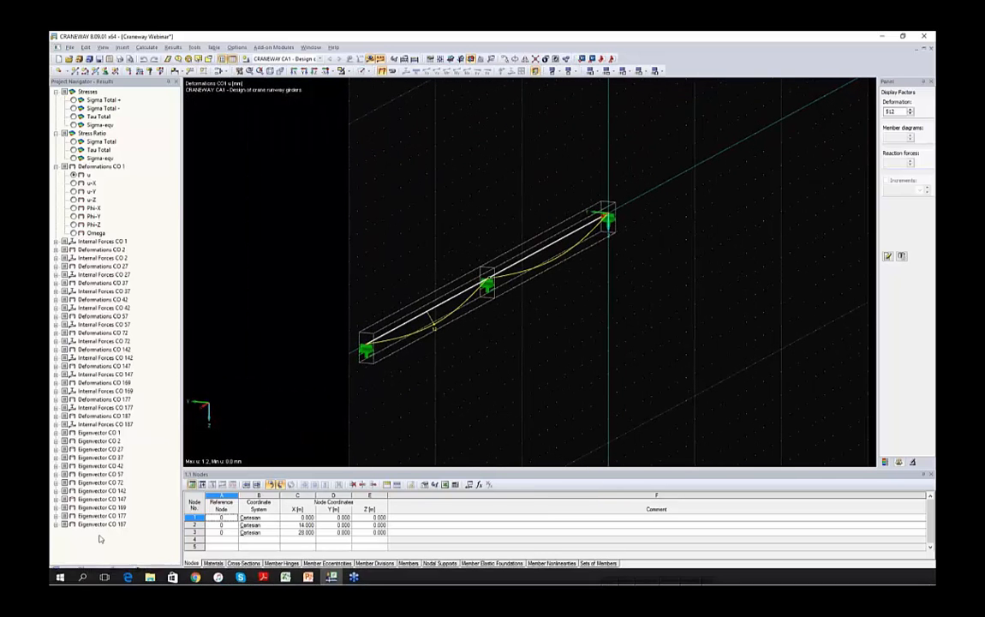
- Display the member deformations as coloured cross-sections
{"action": "left_click", "coordinate": [91, 568]}
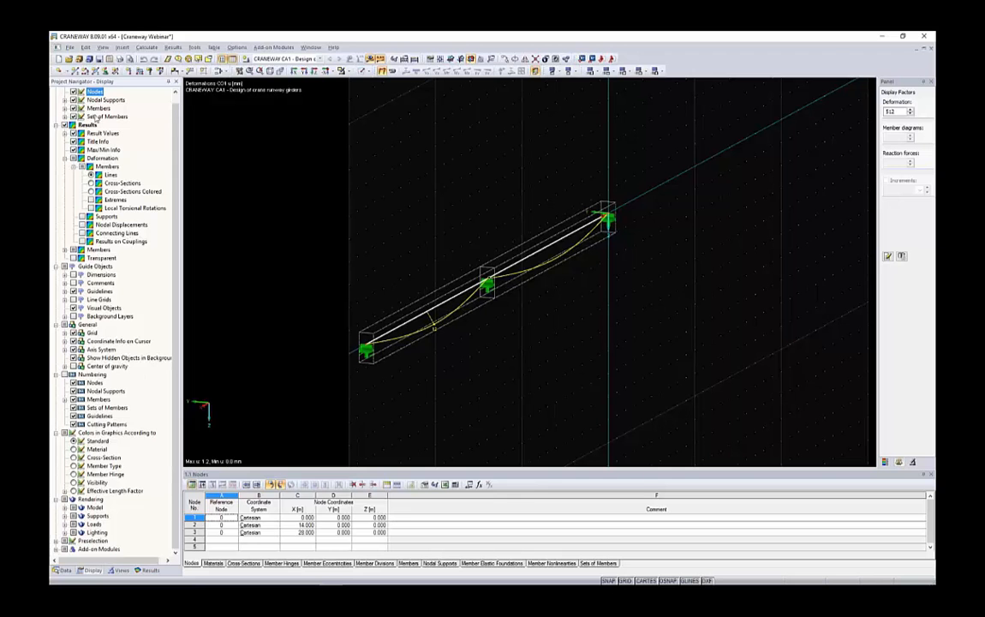
{"action": "scroll", "coordinate": [66, 134], "scroll_direction": "up", "scroll_amount": 1}
{"action": "left_click", "coordinate": [88, 133]}
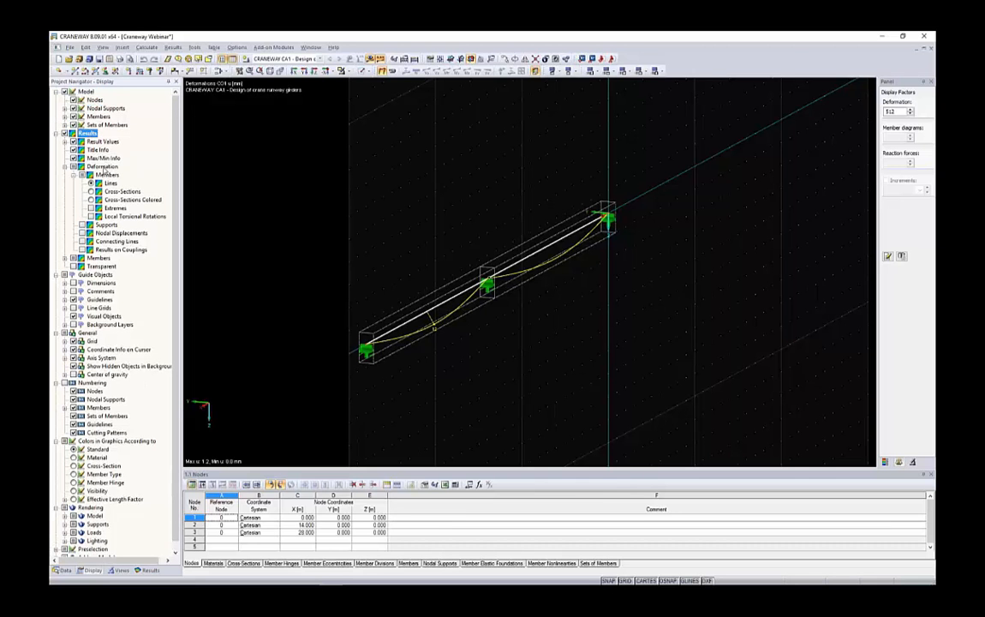
{"action": "left_click", "coordinate": [103, 167]}
{"action": "left_click", "coordinate": [107, 175]}
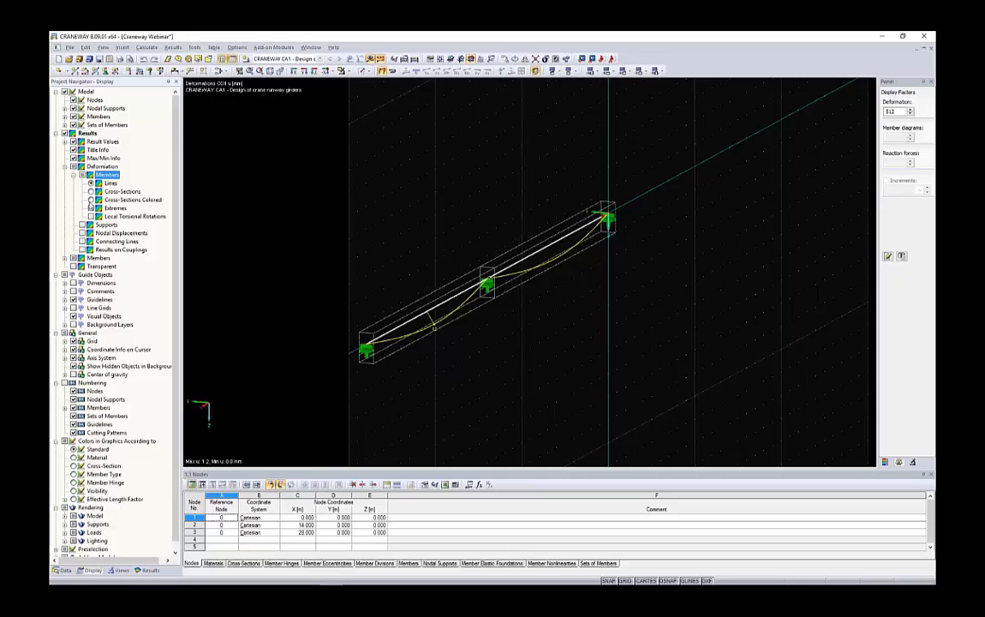
{"action": "left_click", "coordinate": [91, 199]}
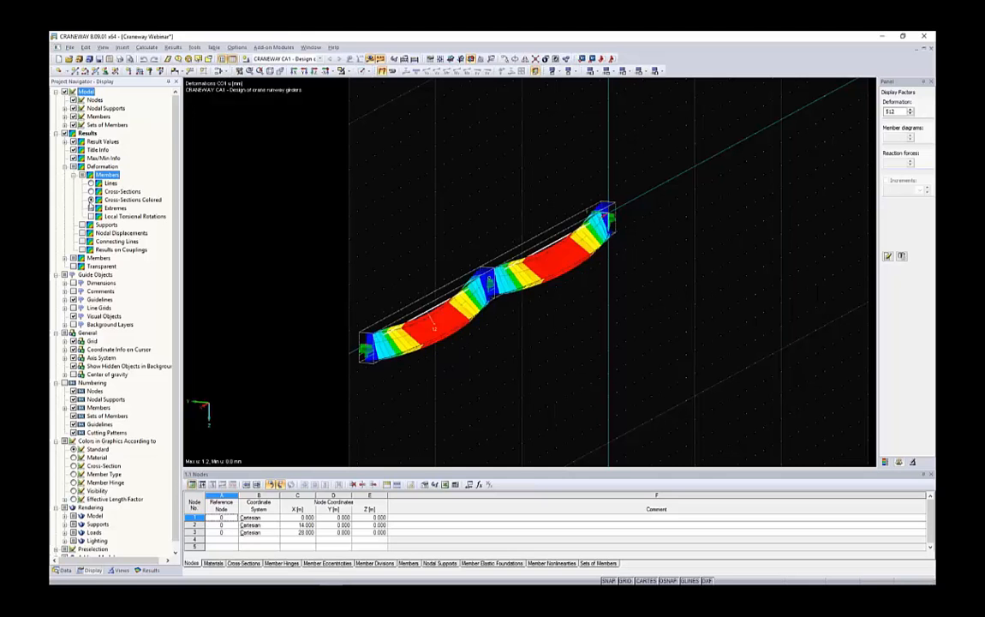
- Reduce the deformation display factor to 128 and inspect the coloured deformed girder from both sides
{"action": "left_click", "coordinate": [911, 113]}
{"action": "left_click", "coordinate": [911, 114]}
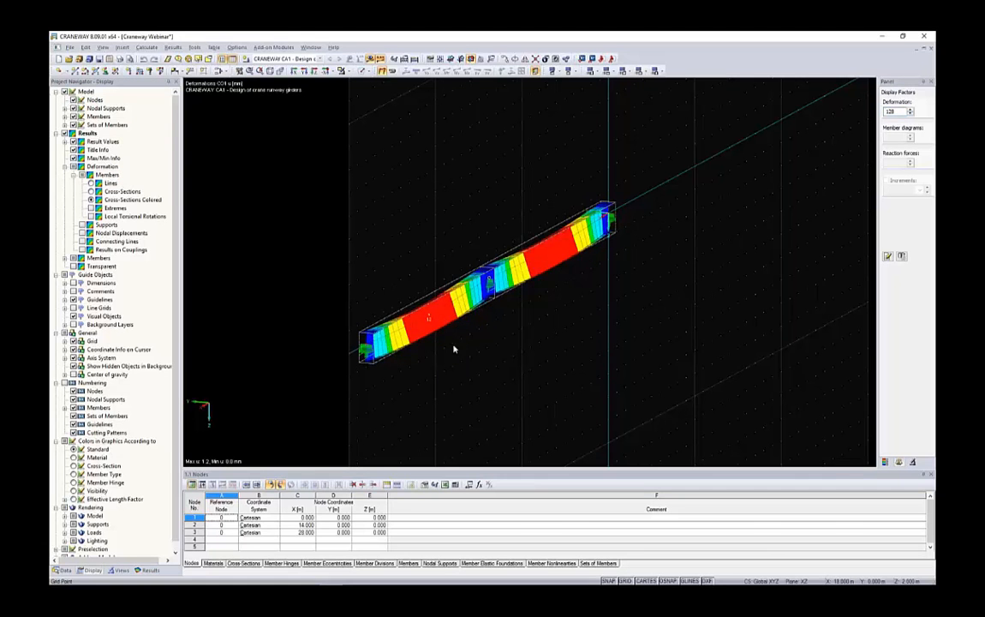
{"action": "middle_click_drag", "start_coordinate": [454, 349], "coordinate": [548, 257], "text": "ctrl"}
{"action": "scroll", "coordinate": [459, 321], "scroll_direction": "up", "scroll_amount": 5}
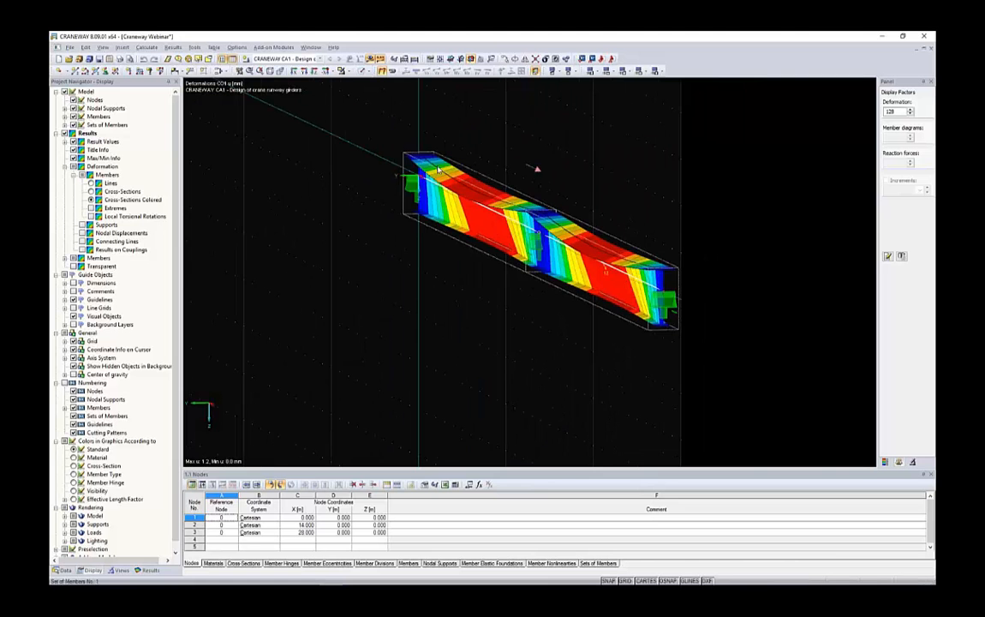
{"action": "middle_click_drag", "start_coordinate": [576, 175], "coordinate": [485, 183], "text": "ctrl"}
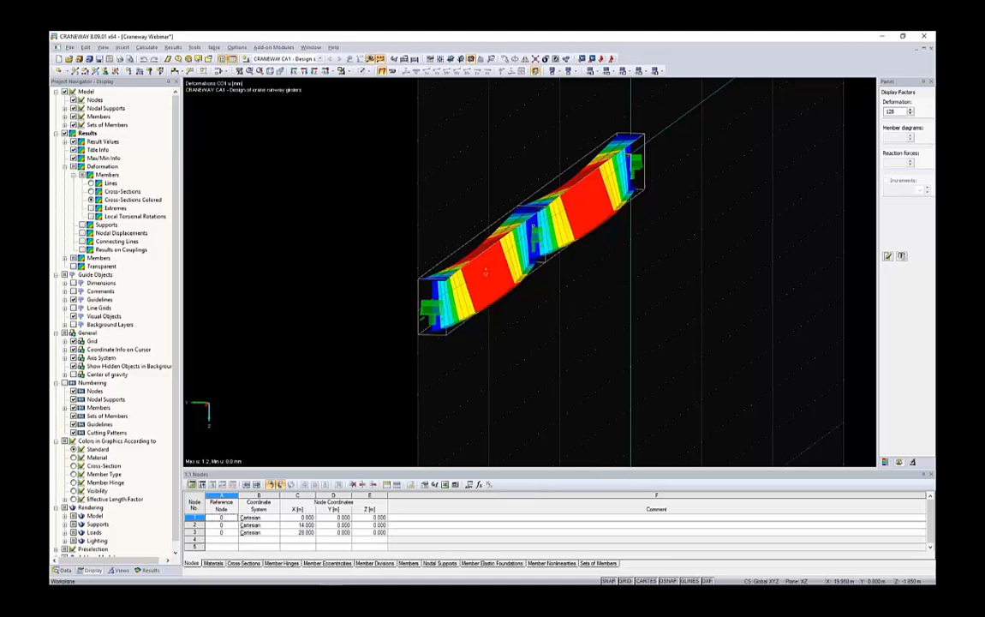
{"action": "middle_click_drag", "start_coordinate": [460, 212], "coordinate": [590, 203], "text": "ctrl"}
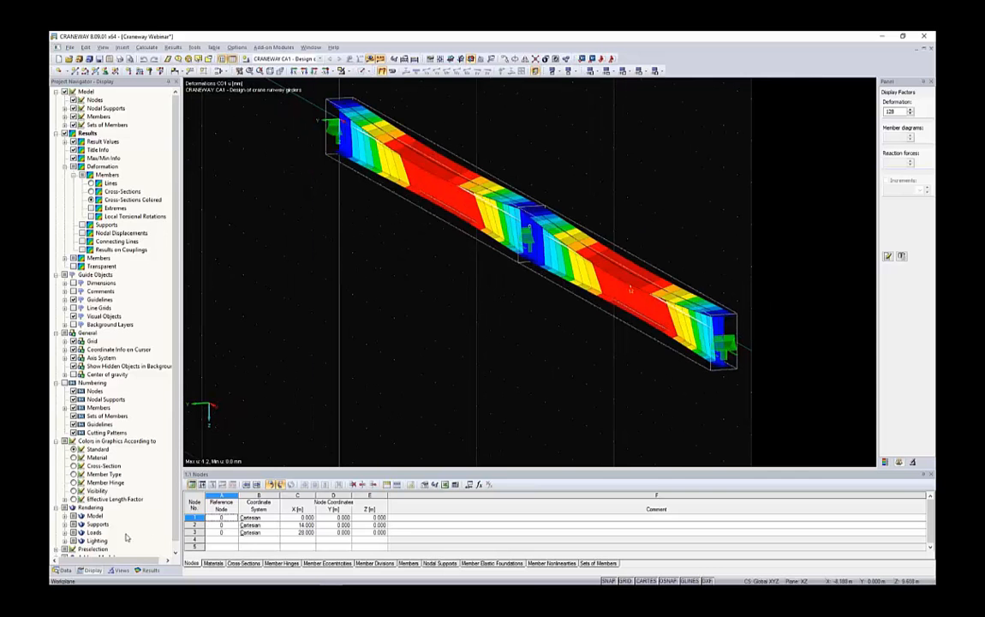
- Return the project navigator to the model data while keeping the deformed girder in view
{"action": "left_click", "coordinate": [60, 571]}
{"action": "scroll", "coordinate": [461, 291], "scroll_direction": "down", "scroll_amount": 1}
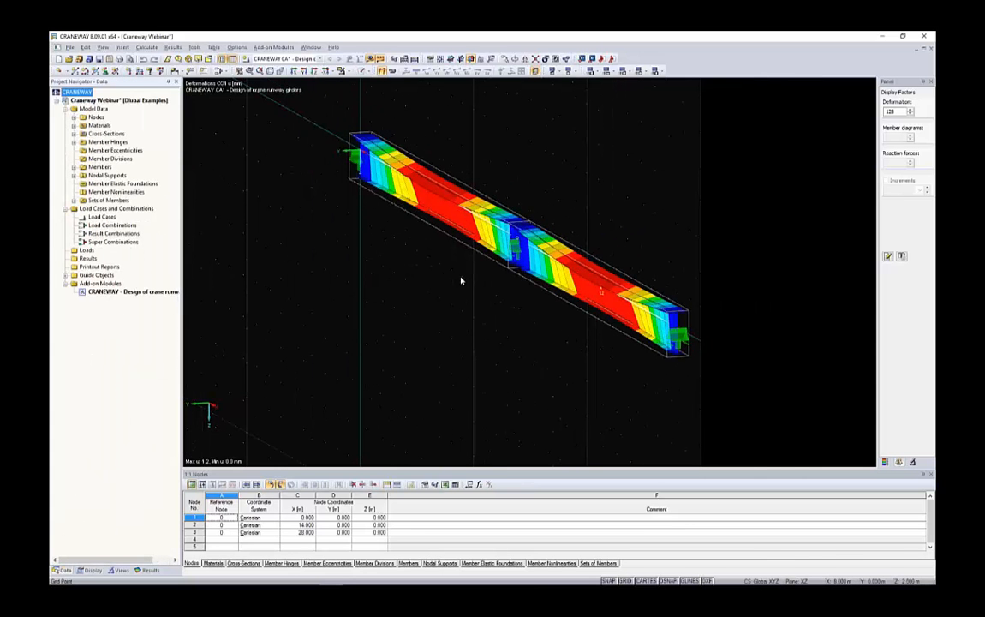
{"action": "middle_click_drag", "start_coordinate": [536, 194], "coordinate": [490, 185], "text": "ctrl"}
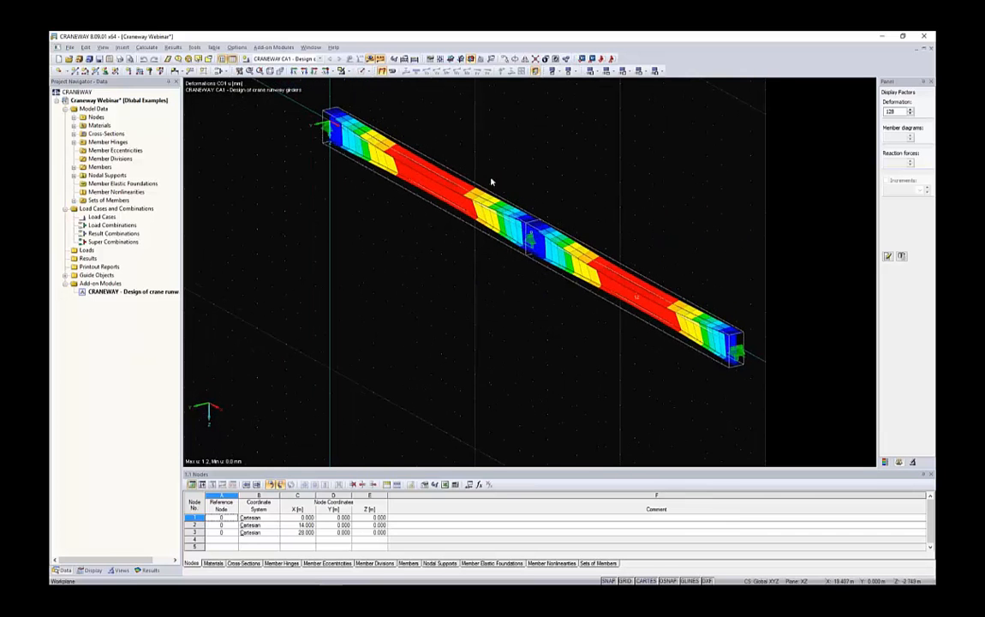
- Create a new printout report based on the "4 - Crane Girder Analysis" template
{"action": "right_click", "coordinate": [99, 268]}
{"action": "left_click", "coordinate": [116, 274]}
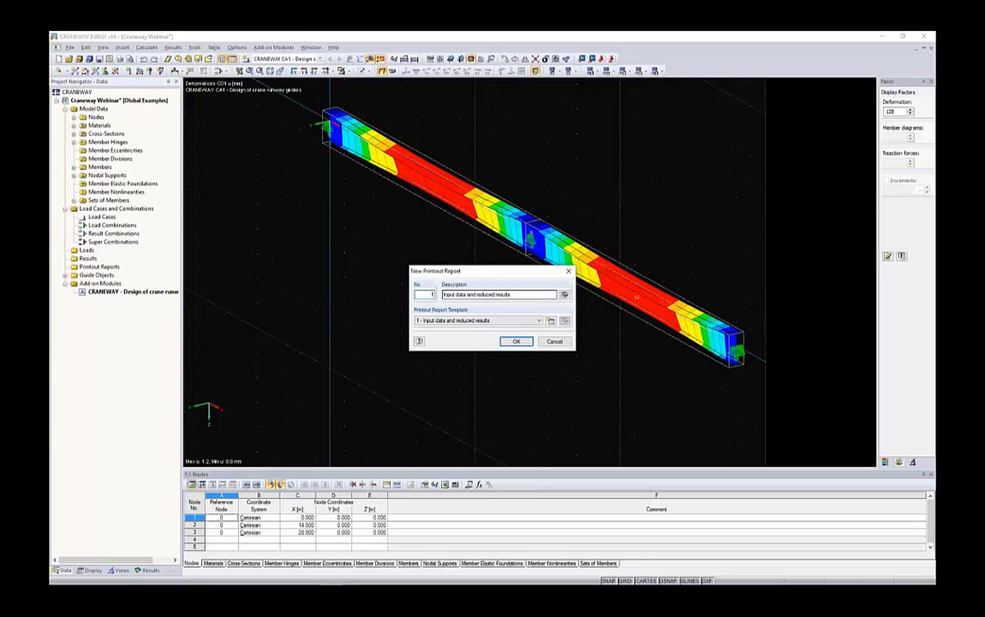
{"action": "left_click", "coordinate": [538, 320]}
{"action": "left_click", "coordinate": [451, 347]}
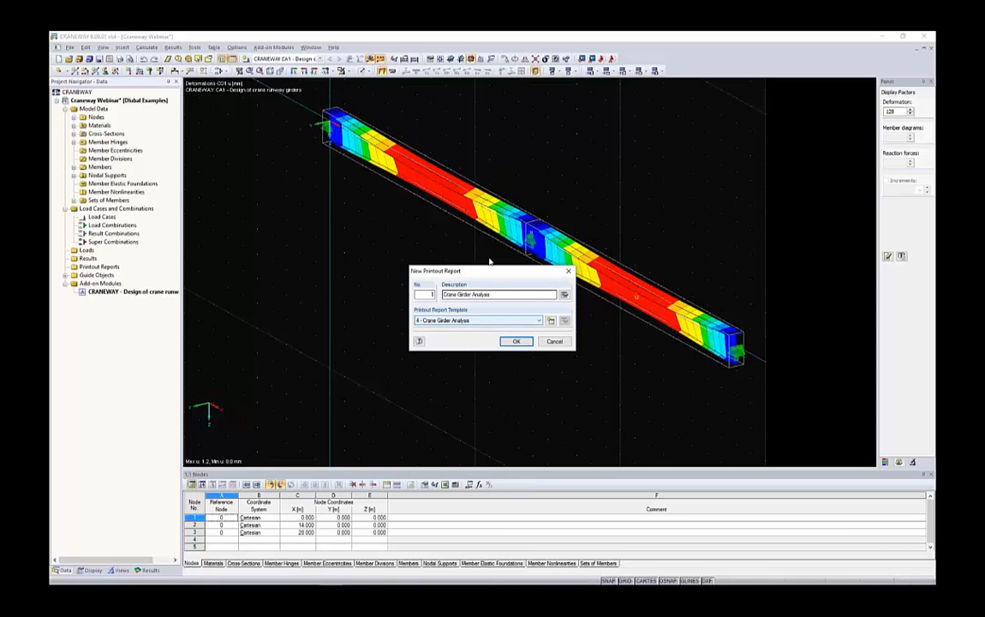
{"action": "left_click_drag", "start_coordinate": [453, 270], "coordinate": [430, 256]}
{"action": "left_click", "coordinate": [495, 326]}
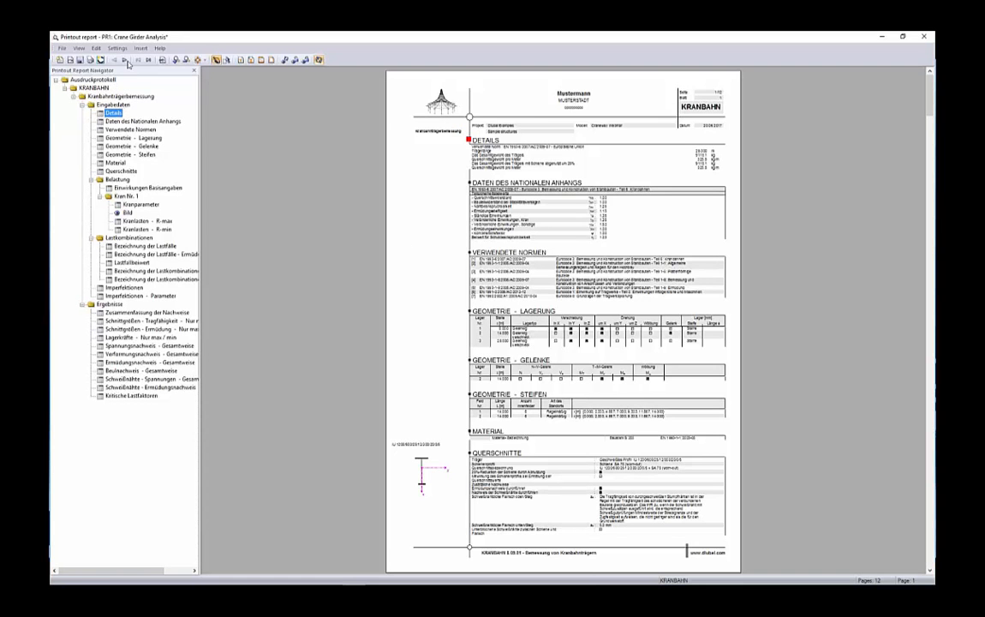
- Change the language of the printout report to English
{"action": "left_click", "coordinate": [119, 48]}
{"action": "left_click", "coordinate": [147, 107]}
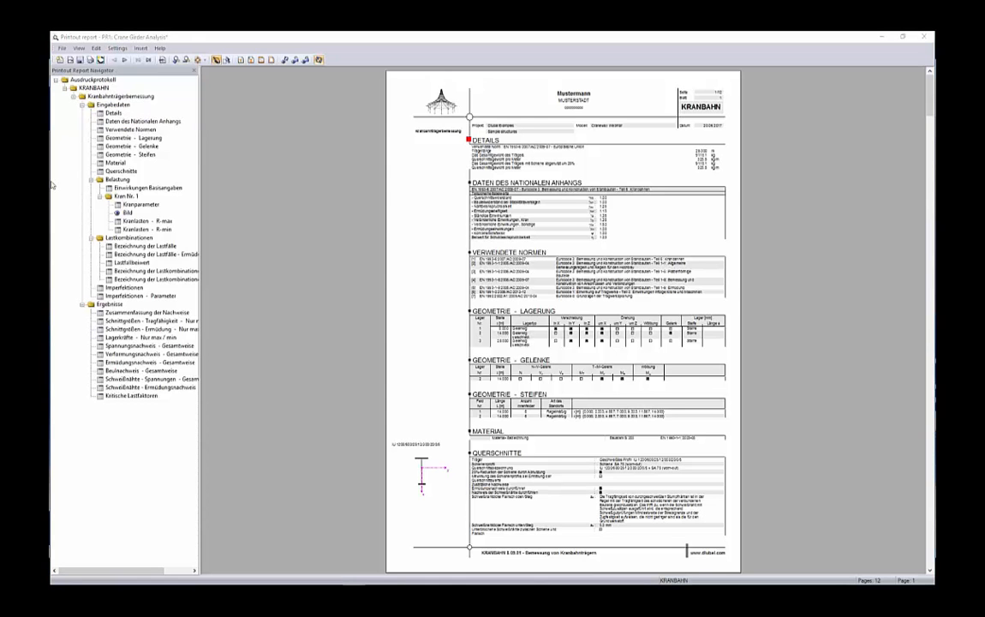
{"action": "left_click", "coordinate": [382, 152]}
{"action": "left_click", "coordinate": [466, 284]}
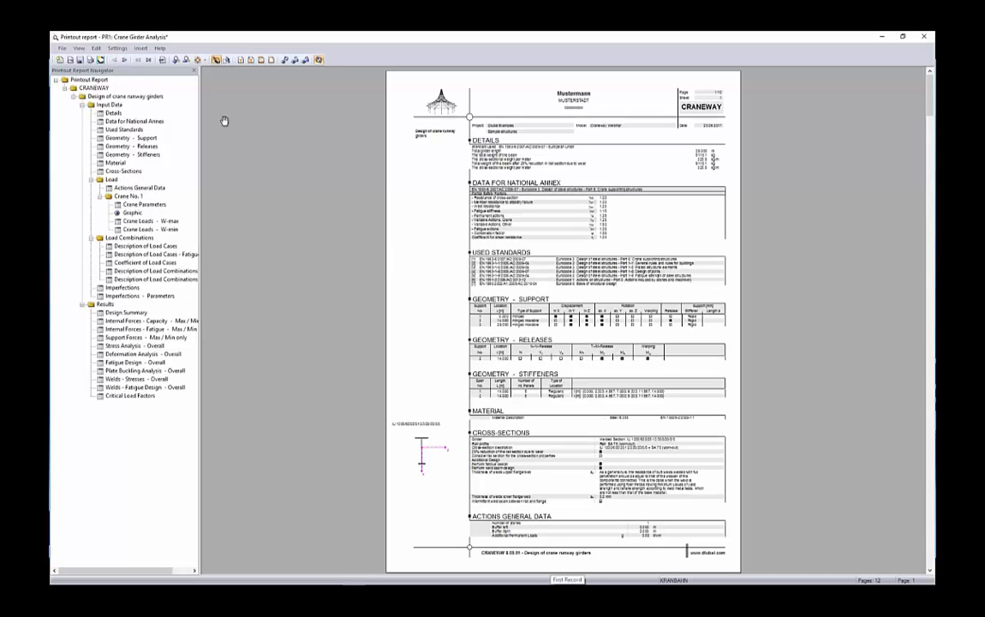
- Look through the list of languages available for the printout report
{"action": "left_click", "coordinate": [117, 48]}
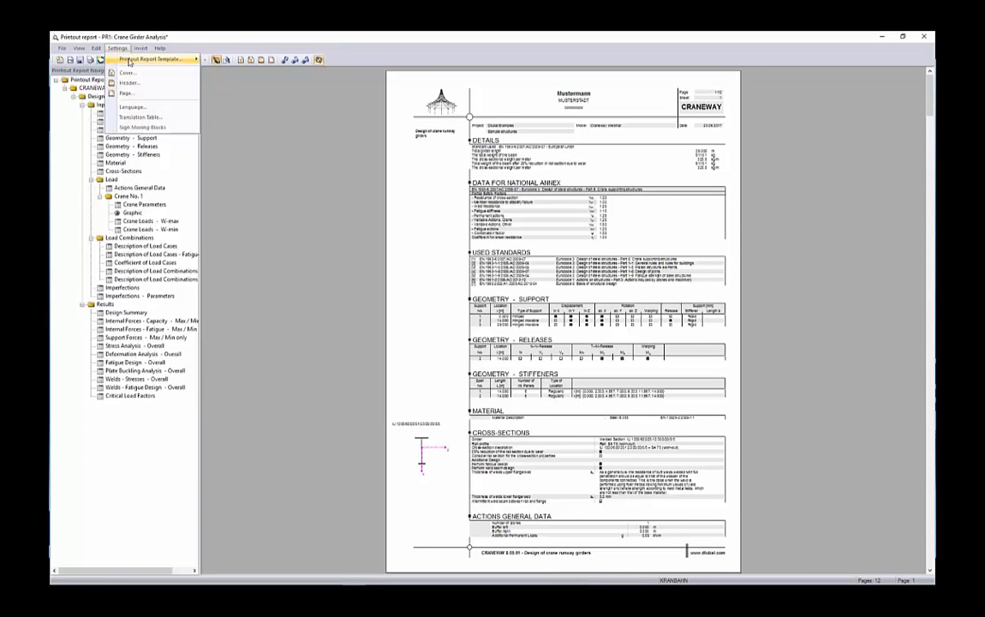
{"action": "left_click", "coordinate": [128, 94]}
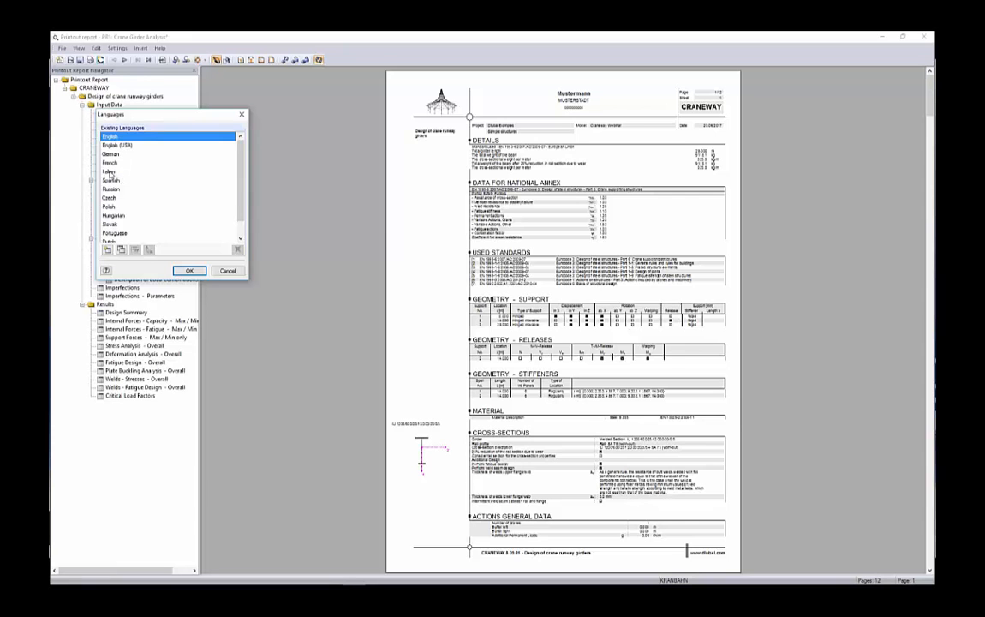
{"action": "scroll", "coordinate": [120, 199], "scroll_direction": "down", "scroll_amount": 1}
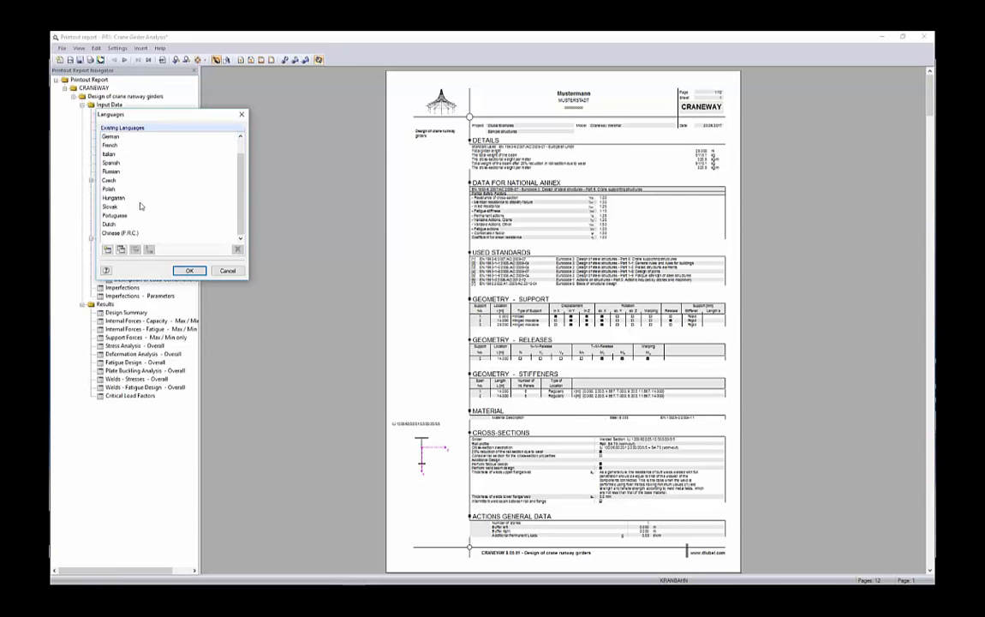
{"action": "scroll", "coordinate": [109, 179], "scroll_direction": "up", "scroll_amount": 1}
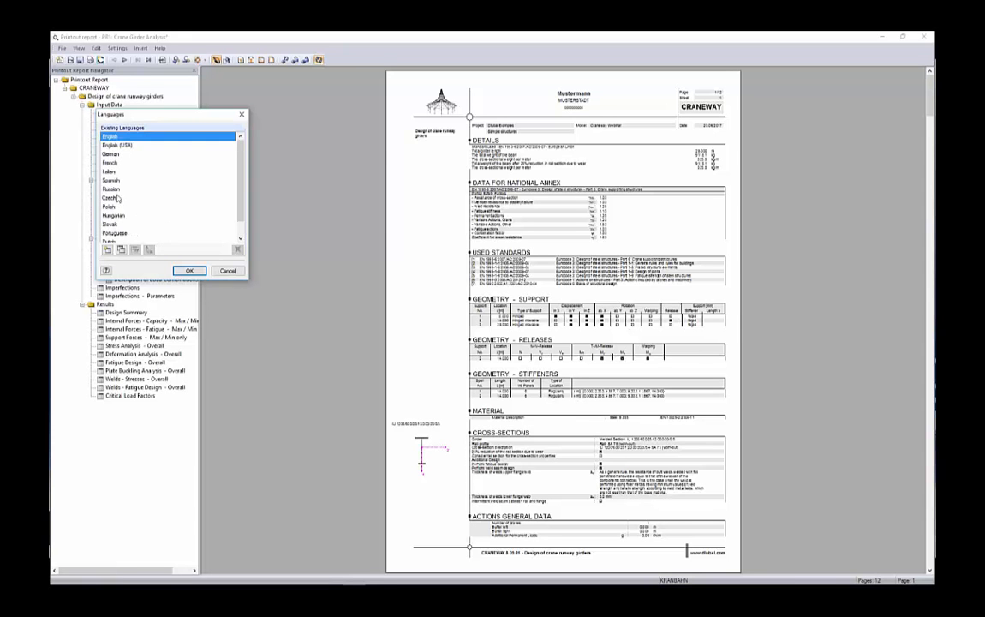
{"action": "left_click_drag", "start_coordinate": [217, 118], "coordinate": [336, 135]}
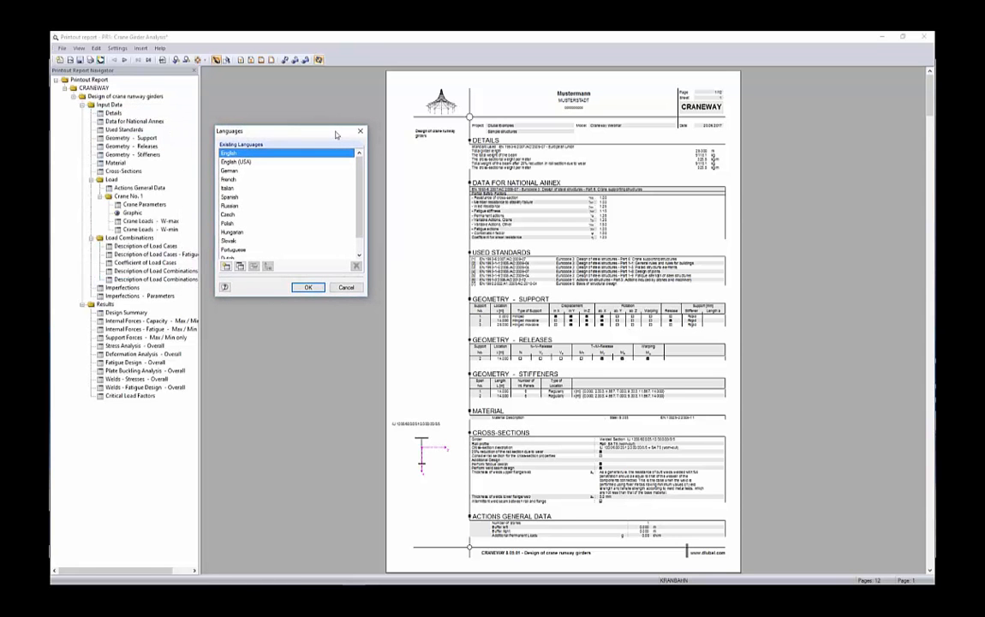
{"action": "left_click", "coordinate": [346, 287]}
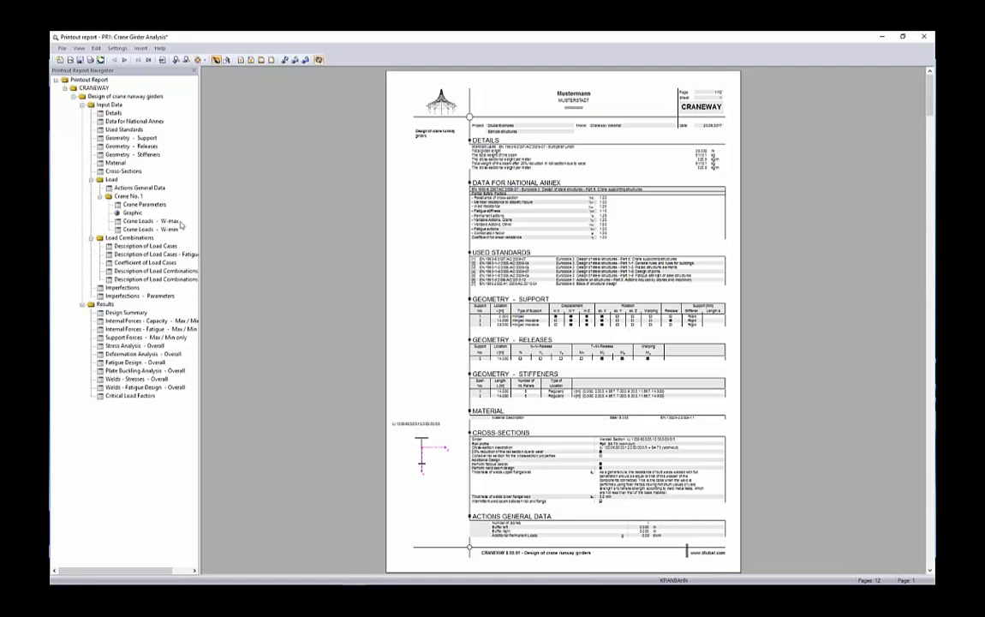
- Examine the report's Crane No. 1 graphic, crane loads, load cases and load combination tables
{"action": "left_click", "coordinate": [130, 213]}
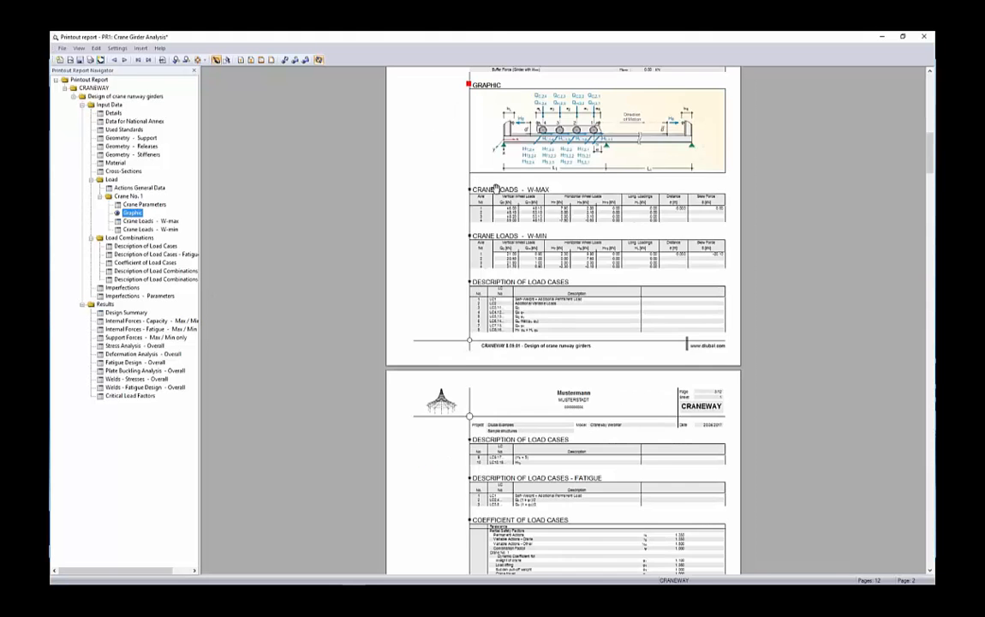
{"action": "scroll", "coordinate": [613, 293], "scroll_direction": "down", "scroll_amount": 1}
{"action": "scroll", "coordinate": [614, 293], "scroll_direction": "down", "scroll_amount": 3}
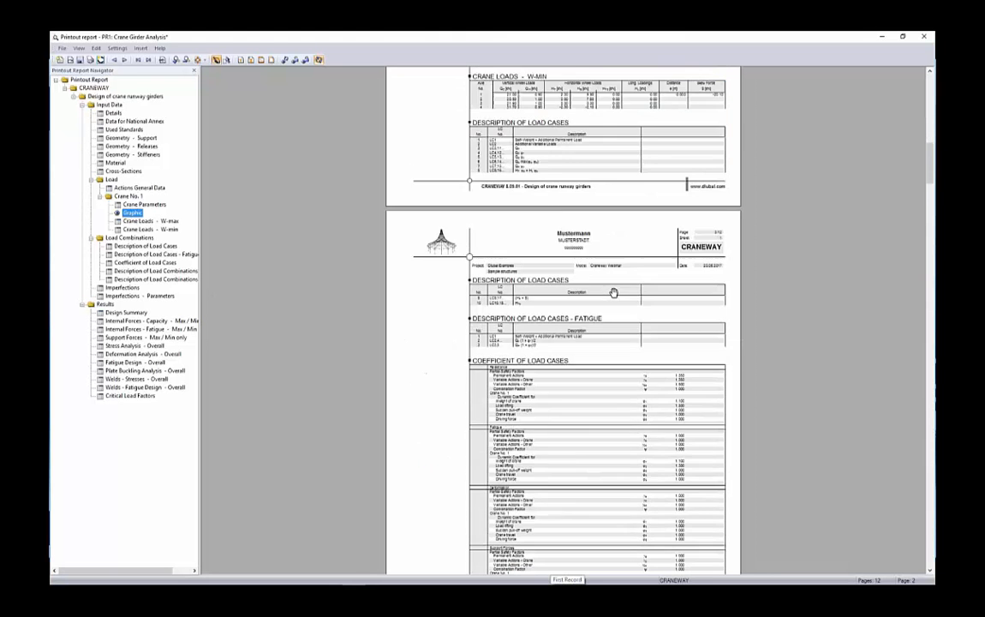
{"action": "scroll", "coordinate": [613, 293], "scroll_direction": "up", "scroll_amount": 4}
{"action": "scroll", "coordinate": [364, 303], "scroll_direction": "down", "scroll_amount": 5}
{"action": "scroll", "coordinate": [364, 283], "scroll_direction": "down", "scroll_amount": 6}
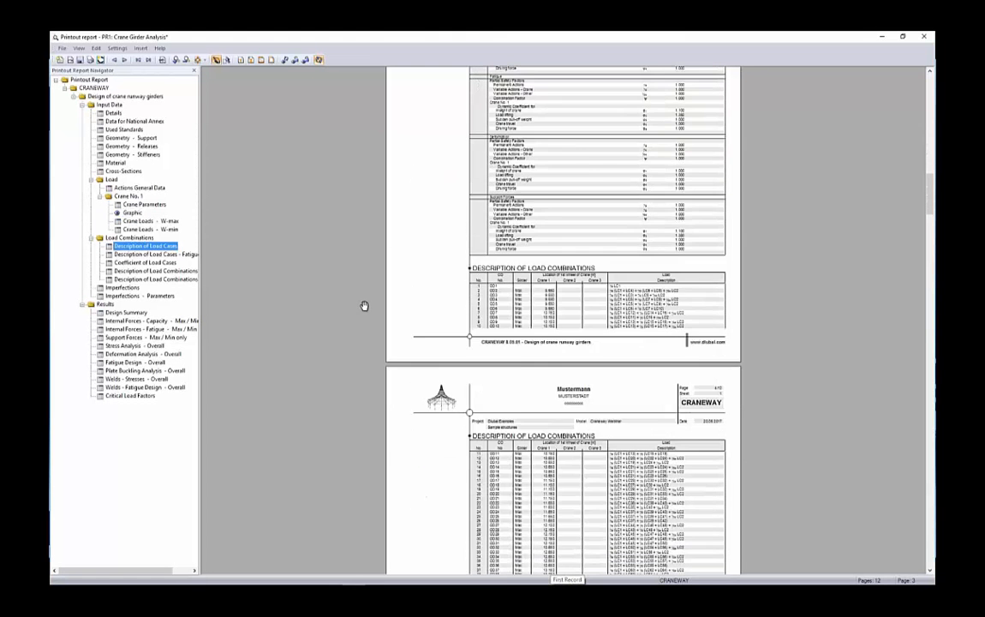
{"action": "scroll", "coordinate": [440, 214], "scroll_direction": "up", "scroll_amount": 7}
{"action": "scroll", "coordinate": [452, 225], "scroll_direction": "up", "scroll_amount": 6}
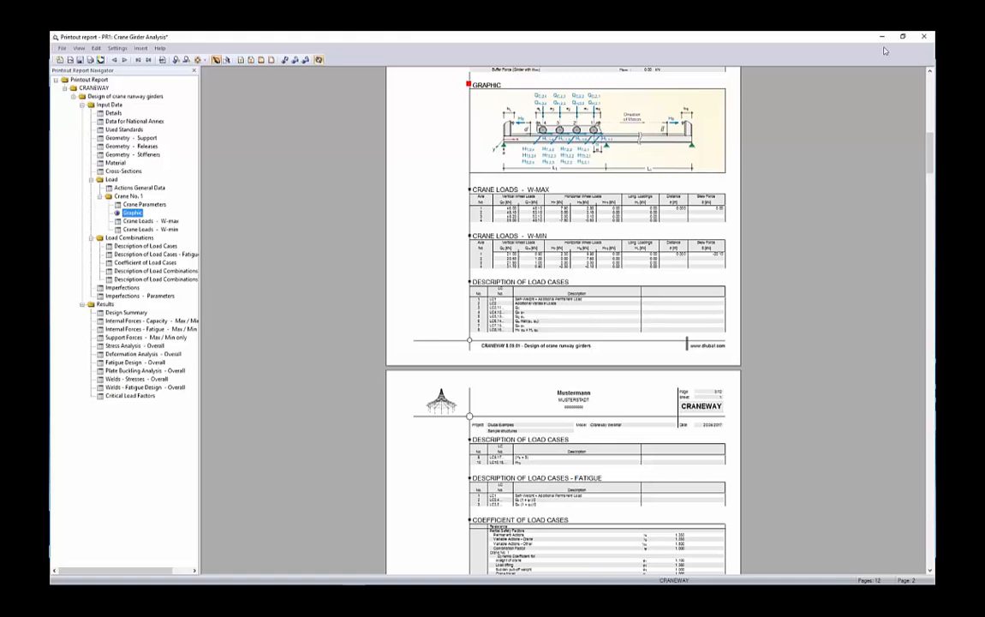
- Save and close the report, and add only the current deformation graphic of the girder to printout report PR1
{"action": "key", "text": "alt+F4"}
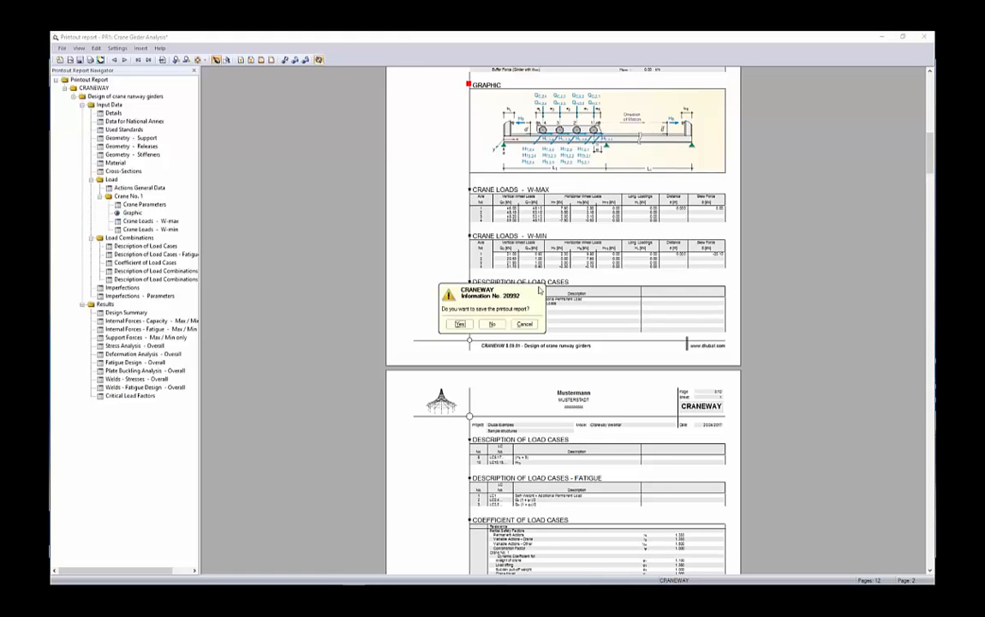
{"action": "left_click", "coordinate": [461, 324]}
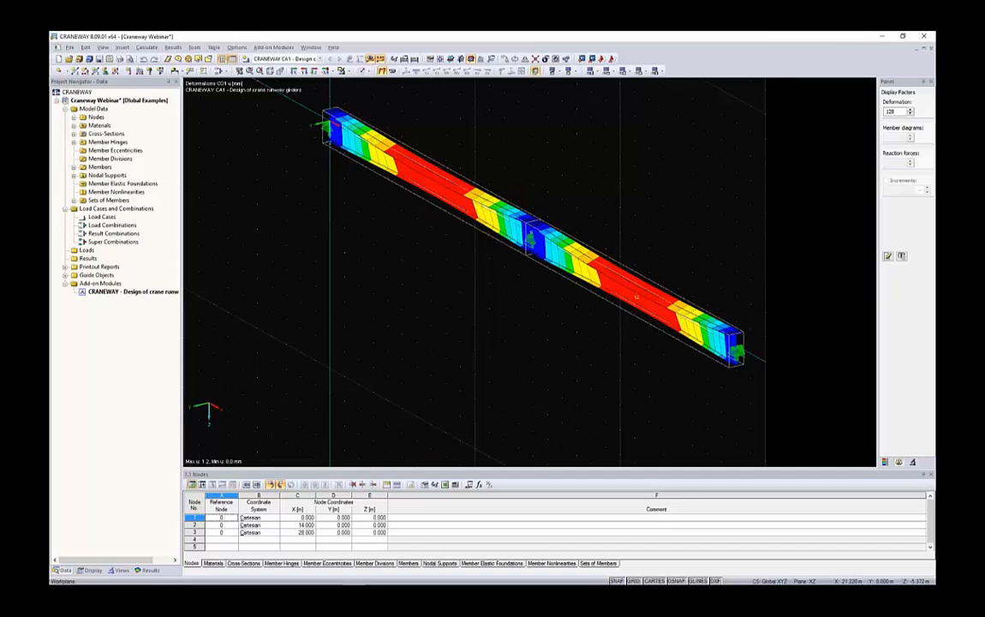
{"action": "middle_click_drag", "start_coordinate": [637, 146], "coordinate": [613, 156], "text": "ctrl"}
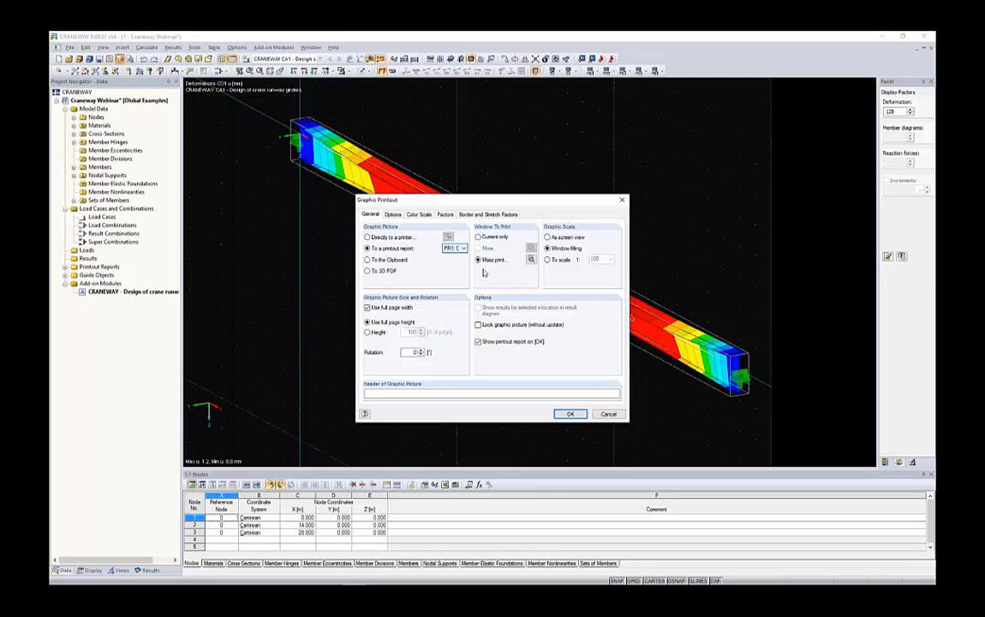
{"action": "left_click", "coordinate": [478, 236]}
{"action": "key", "text": "Return"}
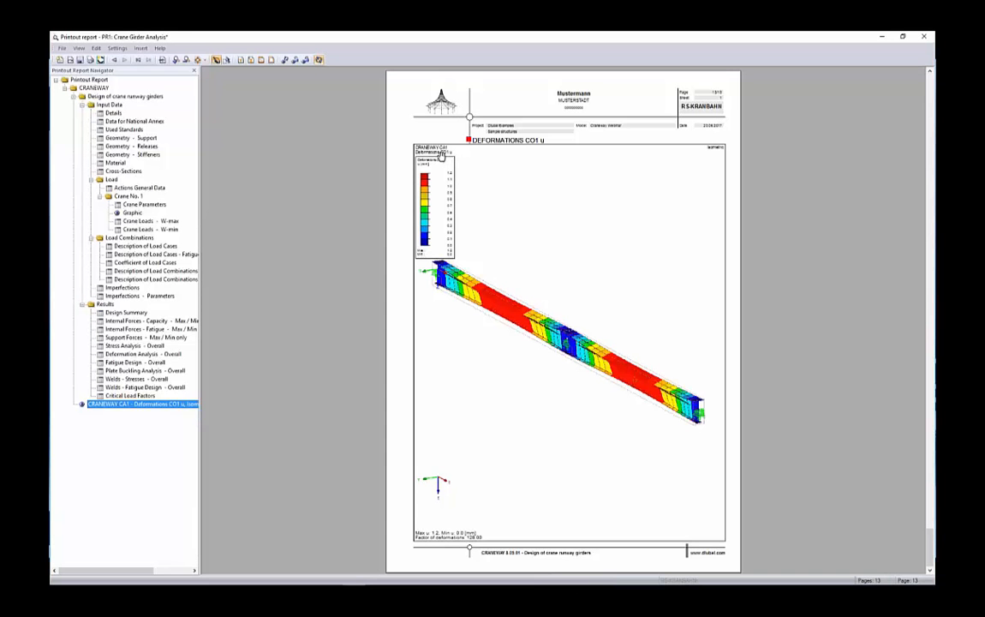
- Edit the report's deformation graphic to show the girder from the opposite side, and save and close the report
{"action": "right_click", "coordinate": [579, 267]}
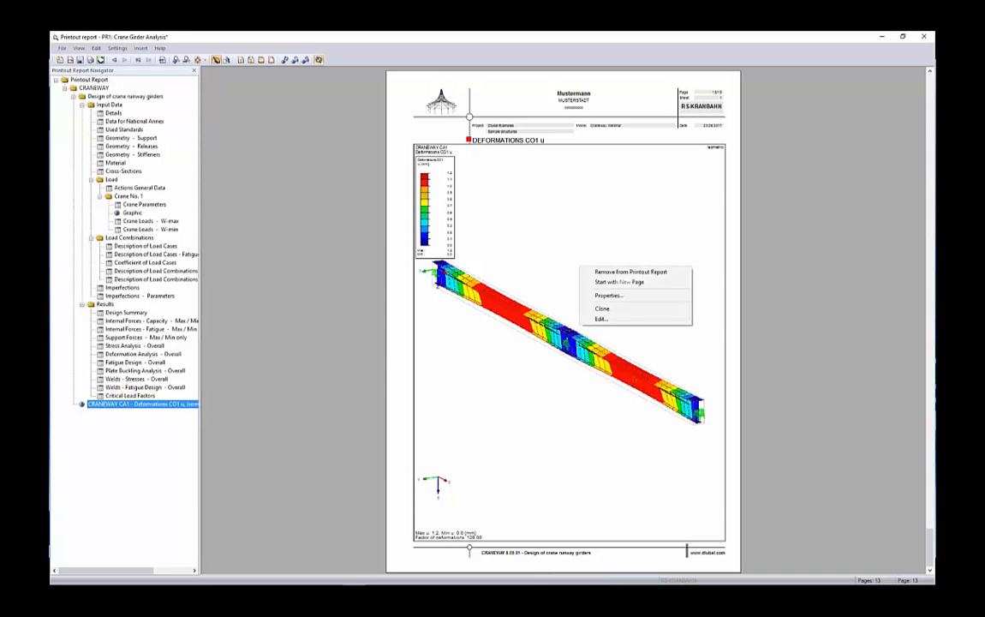
{"action": "left_click", "coordinate": [616, 319]}
{"action": "middle_click_drag", "start_coordinate": [633, 238], "coordinate": [463, 340], "text": "ctrl"}
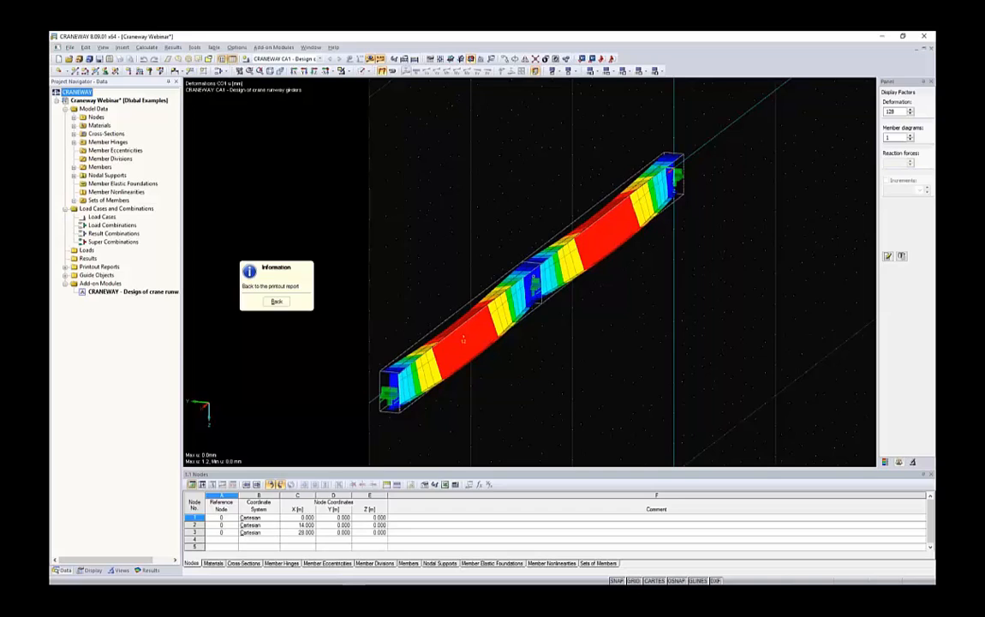
{"action": "left_click", "coordinate": [276, 301]}
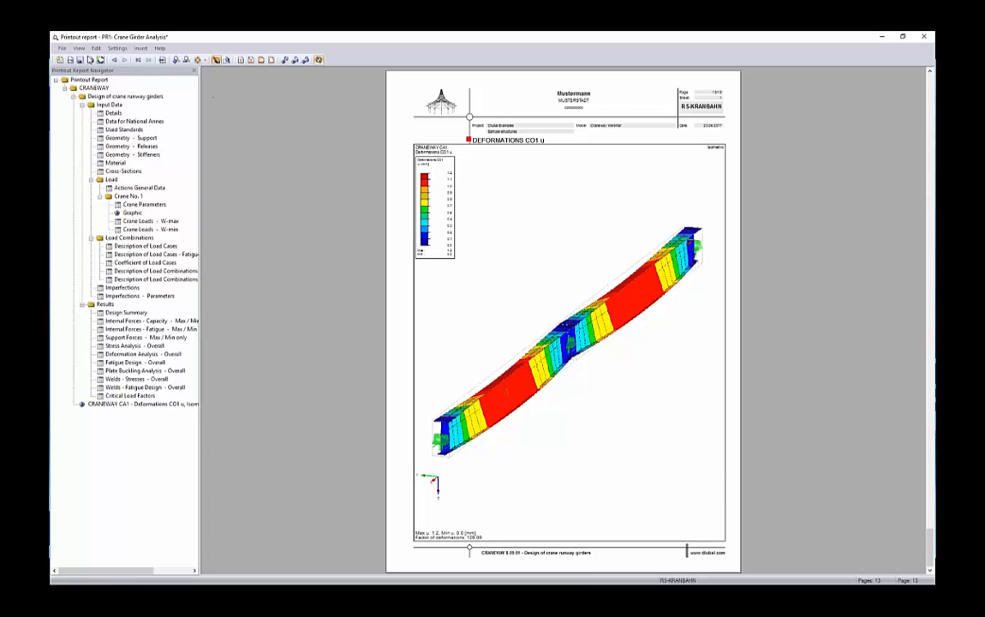
{"action": "left_click", "coordinate": [80, 61]}
{"action": "left_click", "coordinate": [926, 36]}
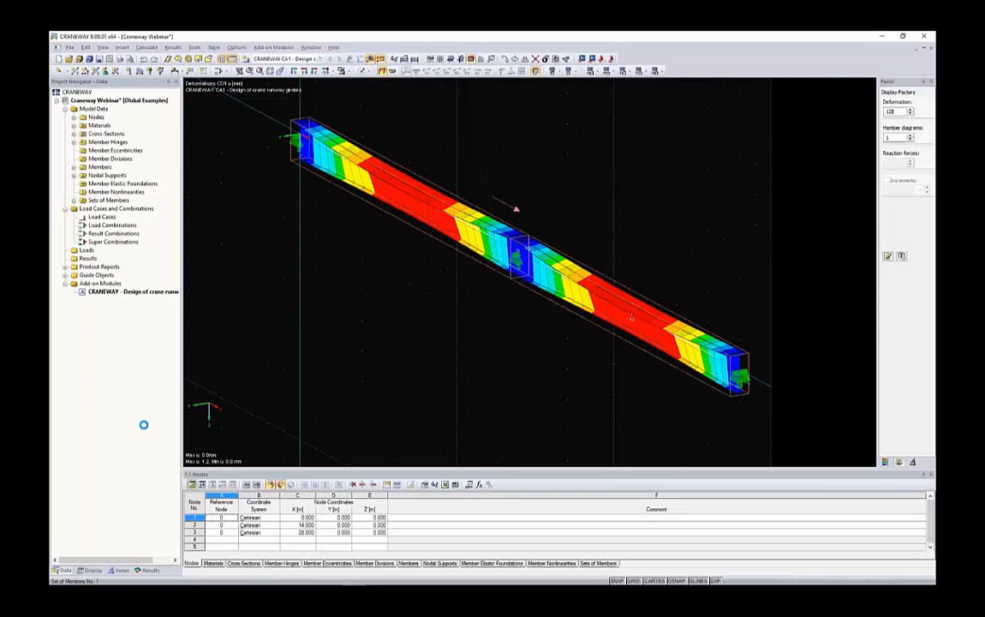
- Switch the navigator to the results and set up a mass print of result graphics to the printout report
{"action": "left_click", "coordinate": [150, 571]}
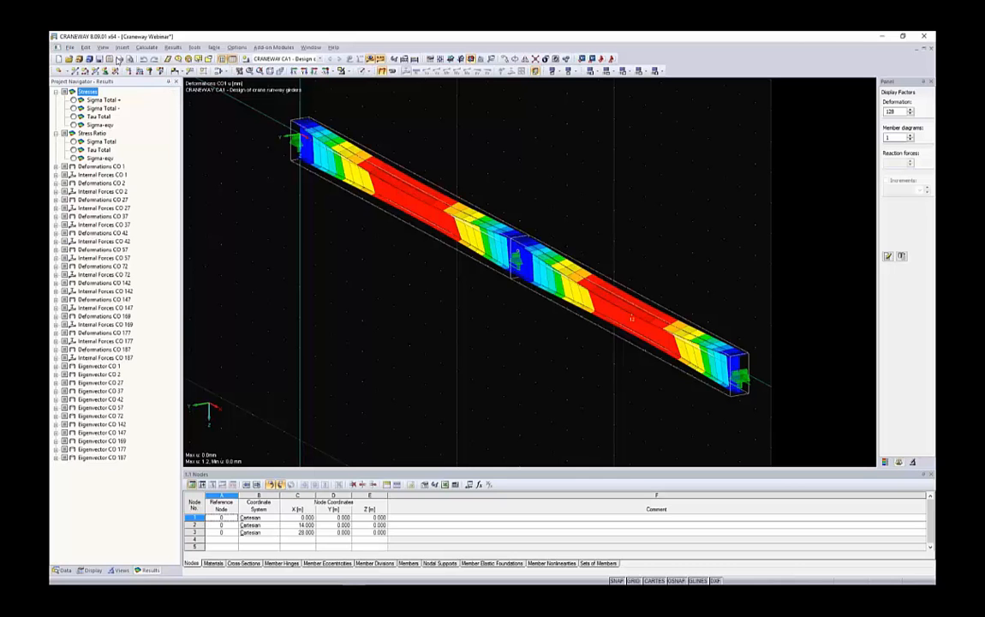
{"action": "left_click", "coordinate": [121, 59]}
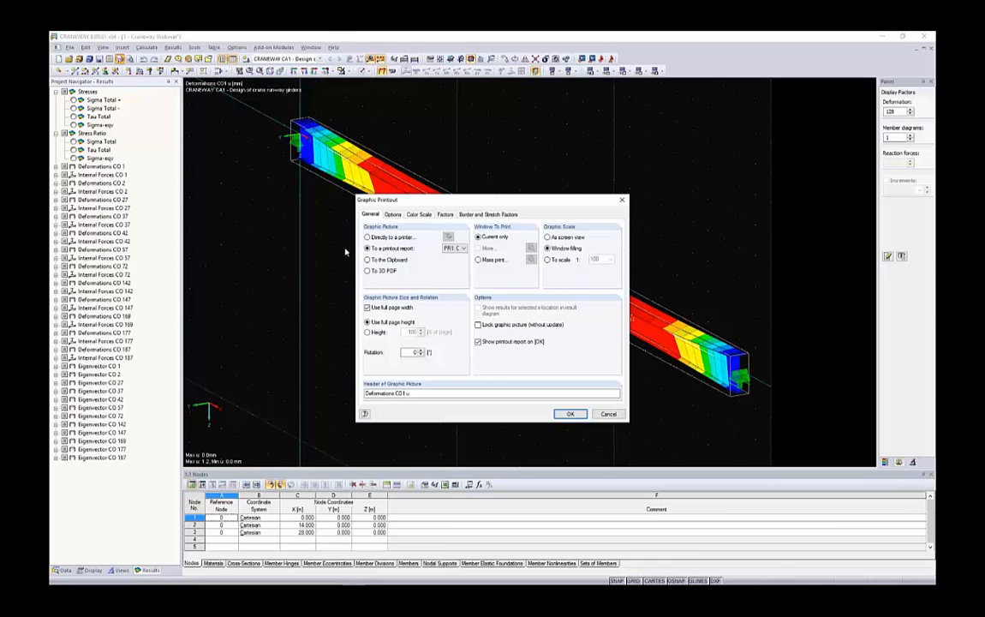
{"action": "left_click", "coordinate": [492, 260]}
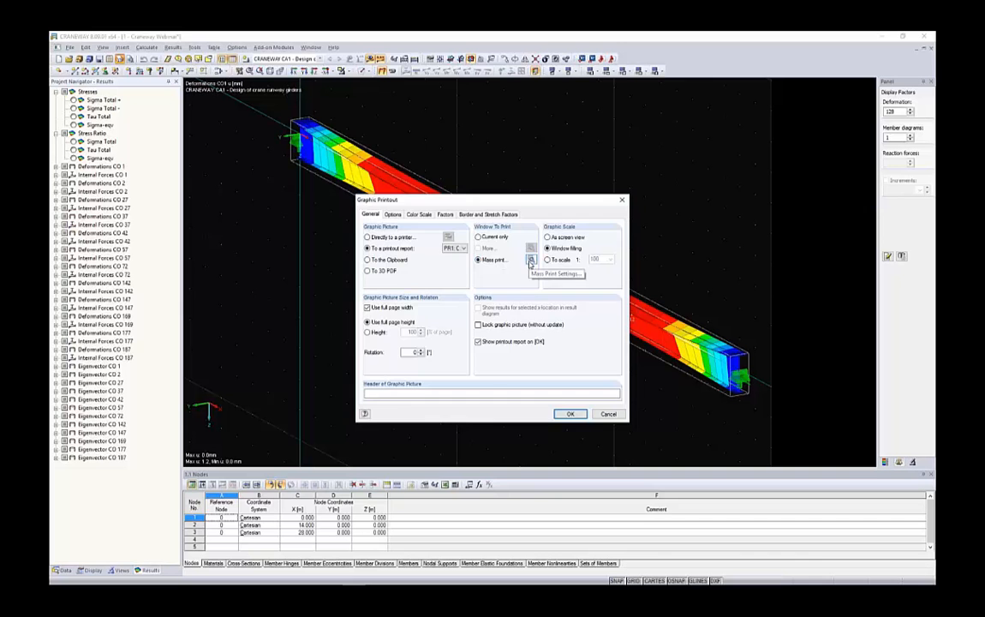
{"action": "left_click", "coordinate": [530, 259]}
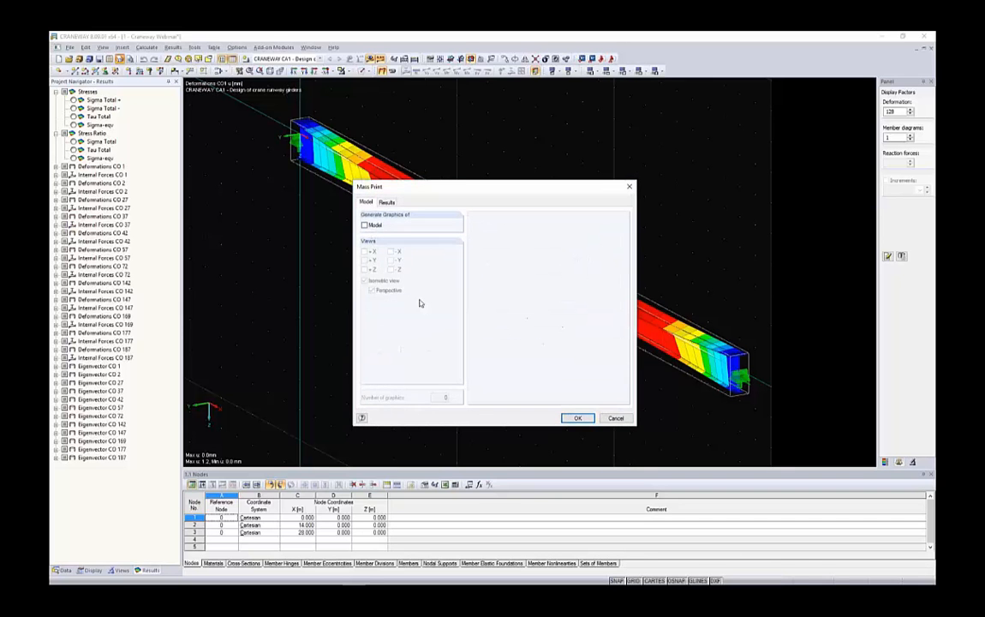
{"action": "left_click", "coordinate": [387, 203]}
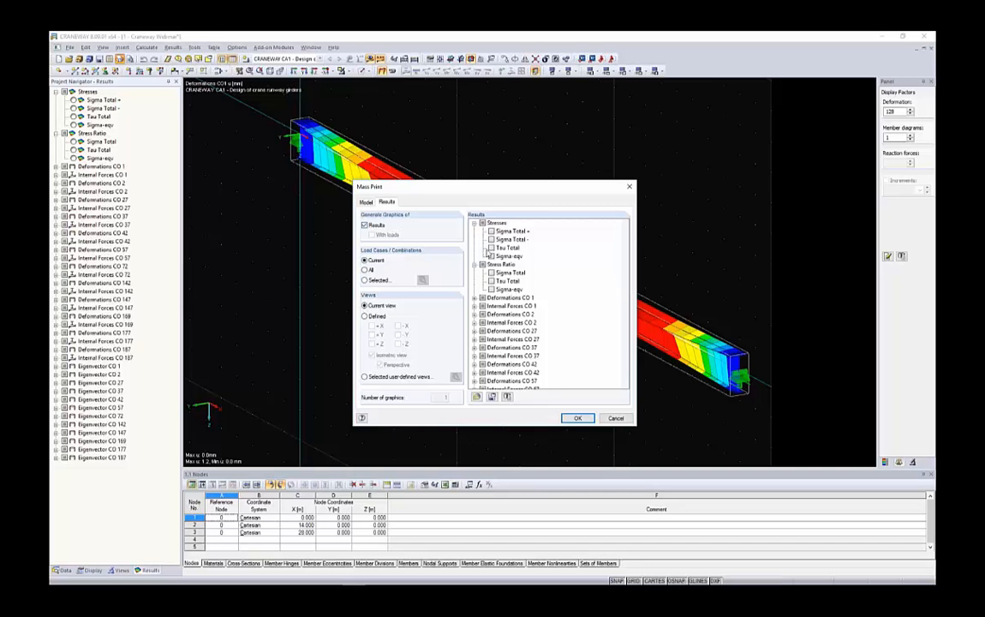
- Add the total deformation u of CO 2 and CO 27 to the mass print next to that of CO 1
{"action": "left_click", "coordinate": [475, 224]}
{"action": "left_click", "coordinate": [475, 231]}
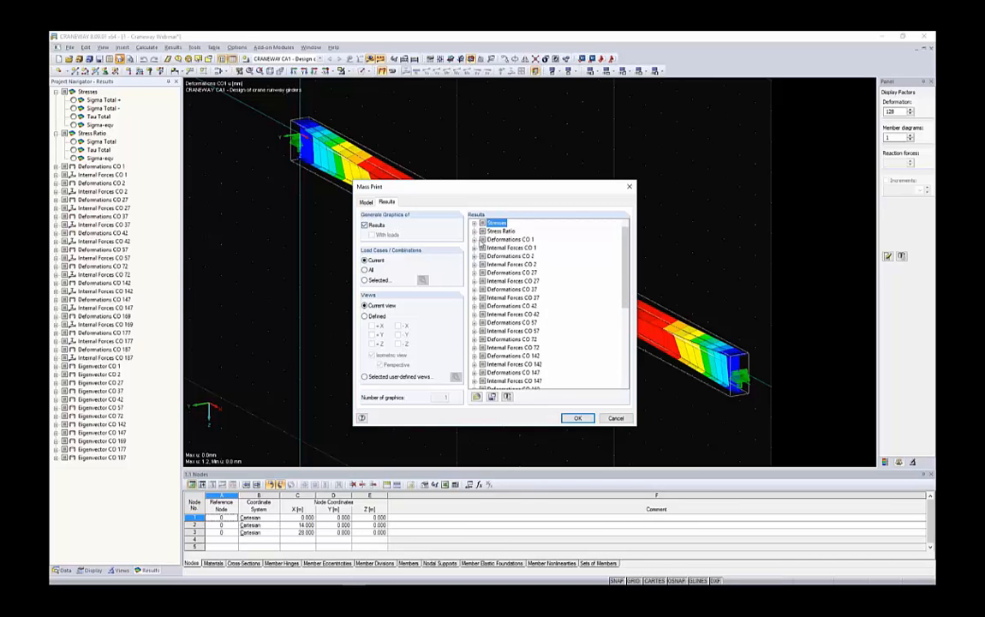
{"action": "left_click", "coordinate": [475, 239]}
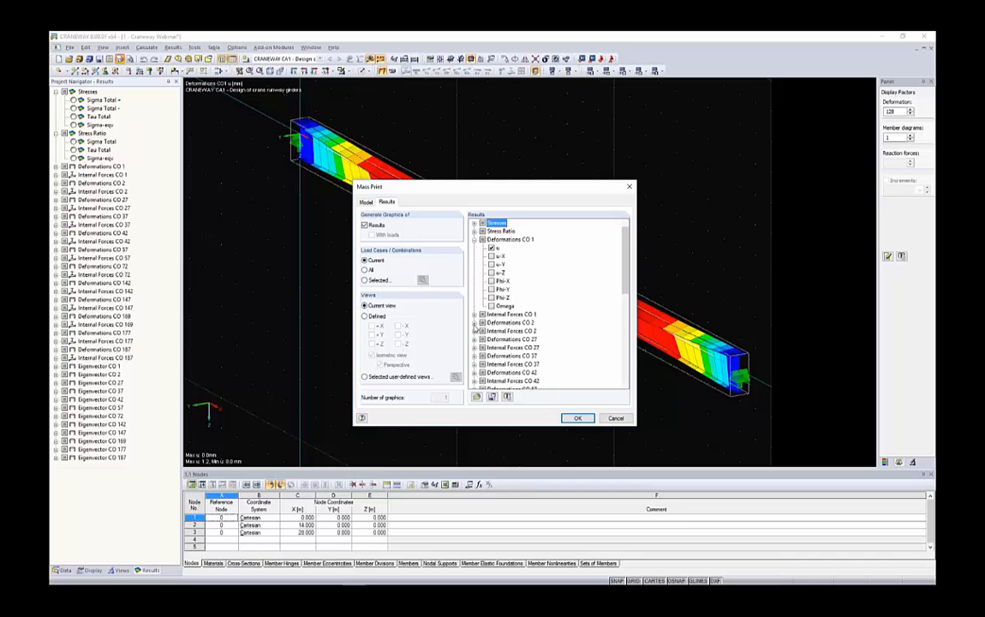
{"action": "left_click", "coordinate": [475, 324]}
{"action": "left_click", "coordinate": [491, 324]}
{"action": "scroll", "coordinate": [499, 302], "scroll_direction": "down", "scroll_amount": 4}
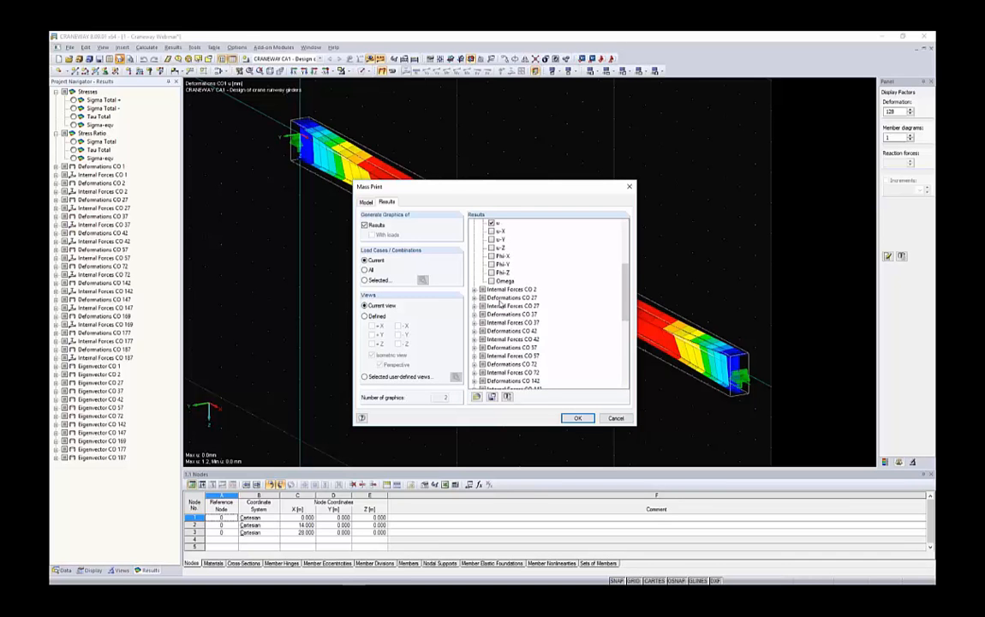
{"action": "left_click", "coordinate": [474, 297]}
{"action": "left_click", "coordinate": [491, 306]}
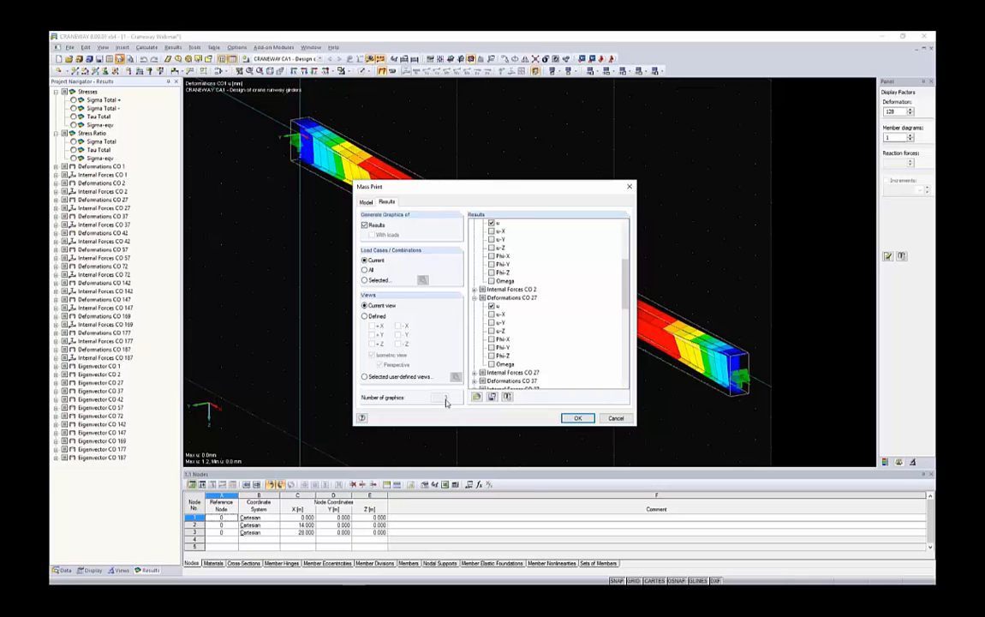
- Generate the mass print graphics in the report and view the CO2 deformation page
{"action": "left_click", "coordinate": [578, 418]}
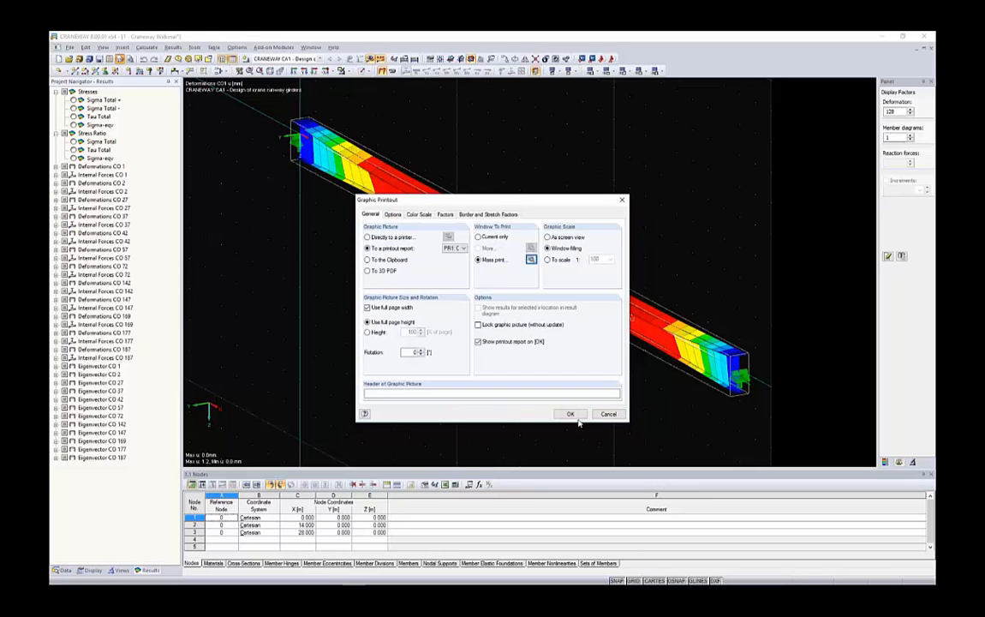
{"action": "left_click", "coordinate": [569, 415]}
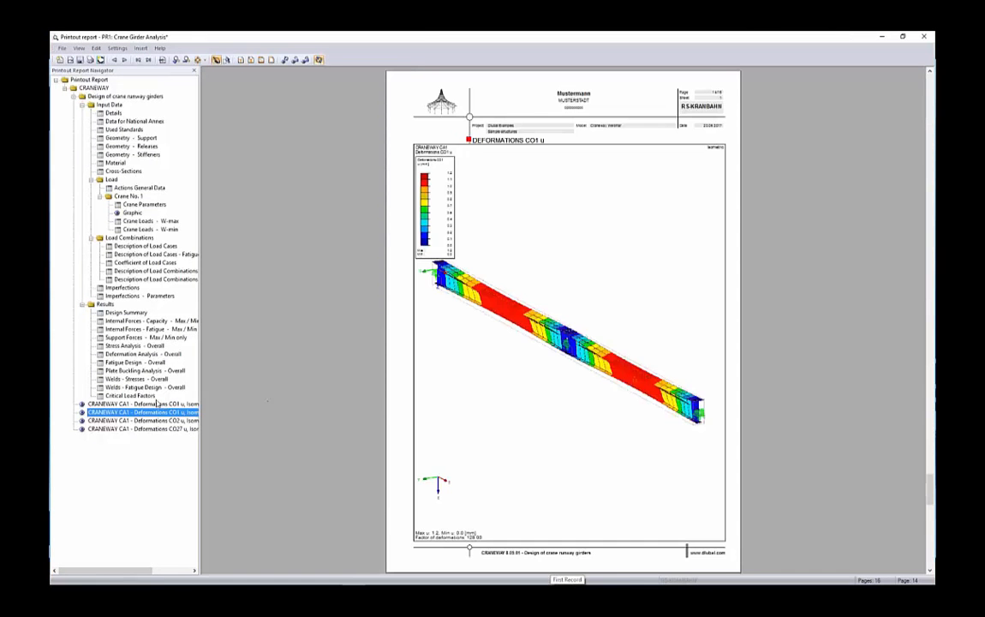
{"action": "left_click", "coordinate": [171, 420]}
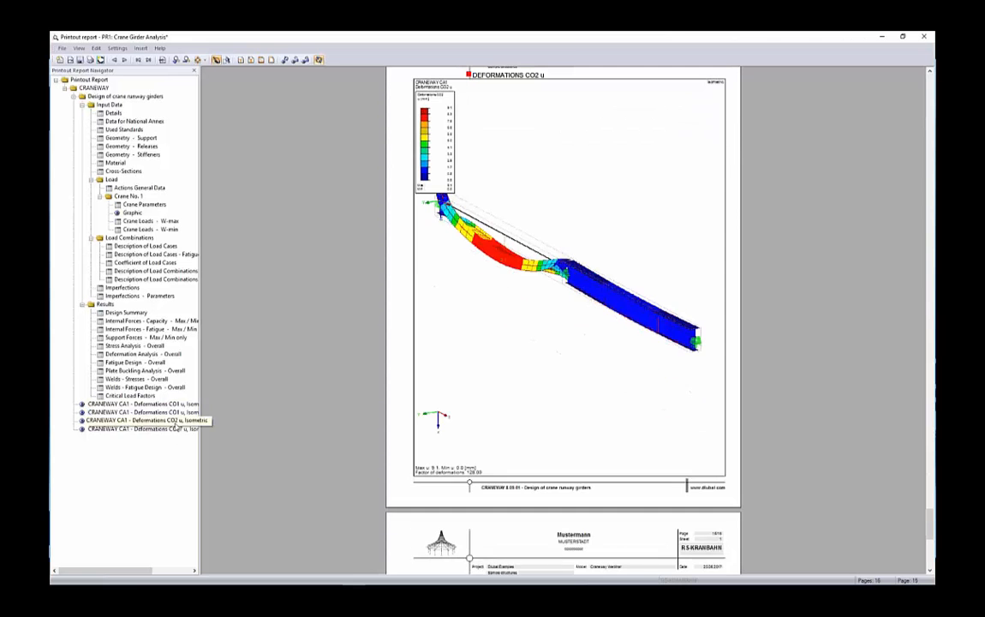
- View the CO27 deformation page of the printout report, save the report and return to the girder model
{"action": "left_click", "coordinate": [169, 431]}
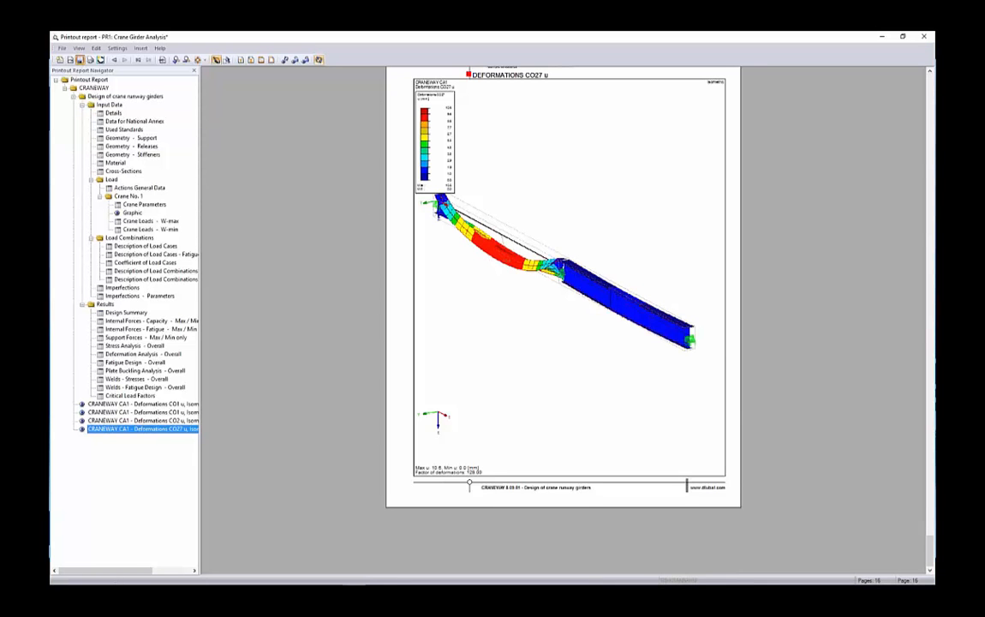
{"action": "left_click", "coordinate": [79, 60]}
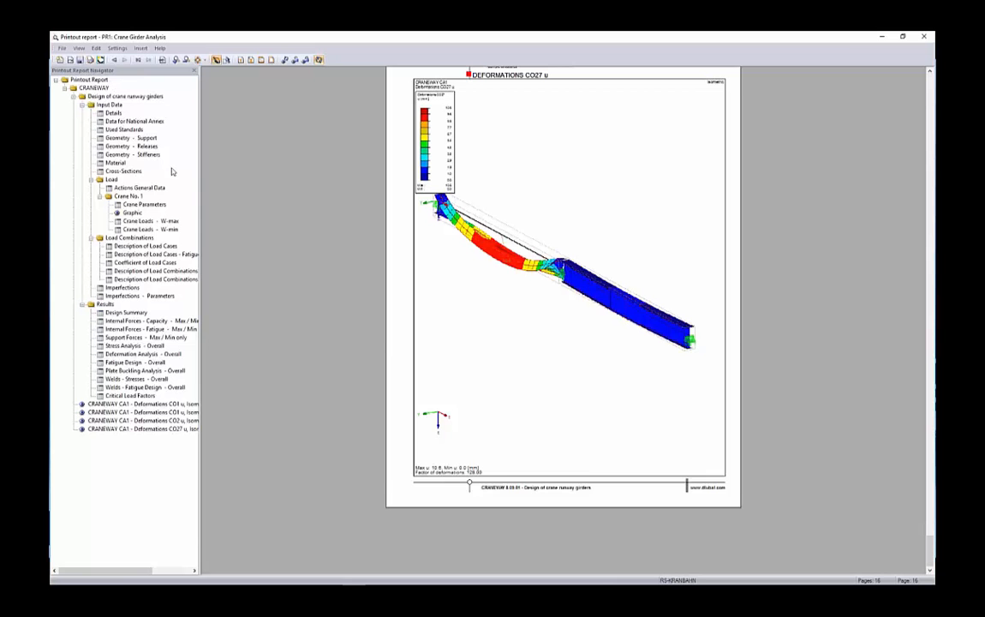
{"action": "left_click", "coordinate": [875, 37]}
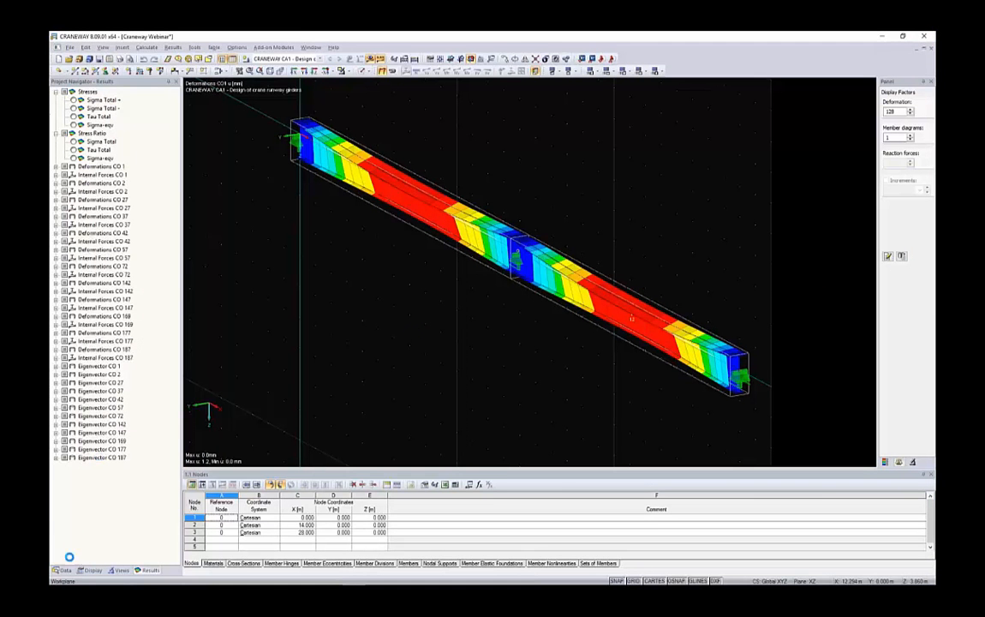
- Open the crane runway girder design module from the project data and display its loading input
{"action": "left_click", "coordinate": [62, 569]}
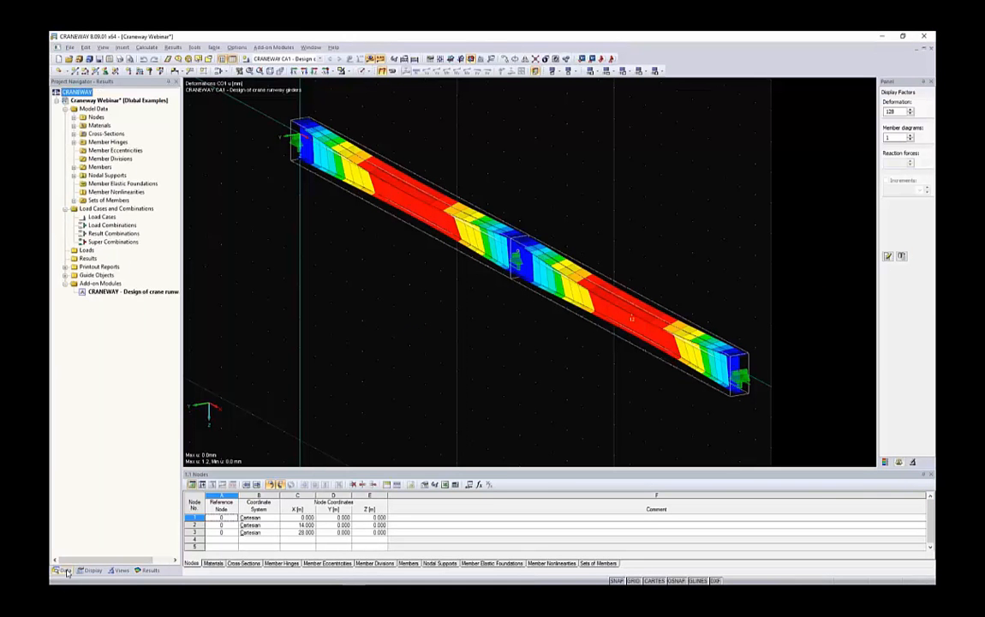
{"action": "double_click", "coordinate": [99, 292]}
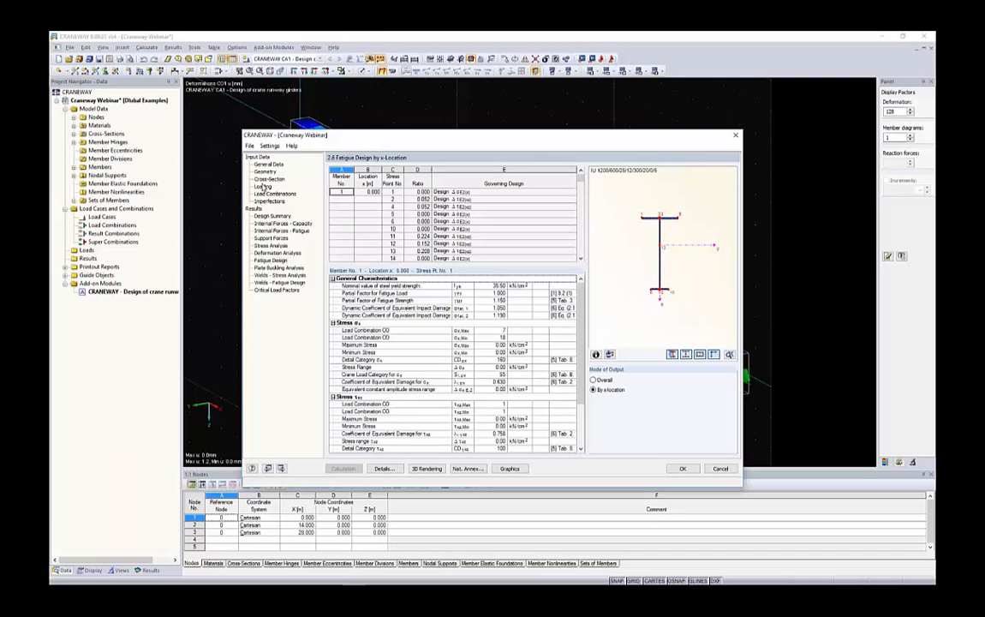
{"action": "left_click", "coordinate": [262, 186]}
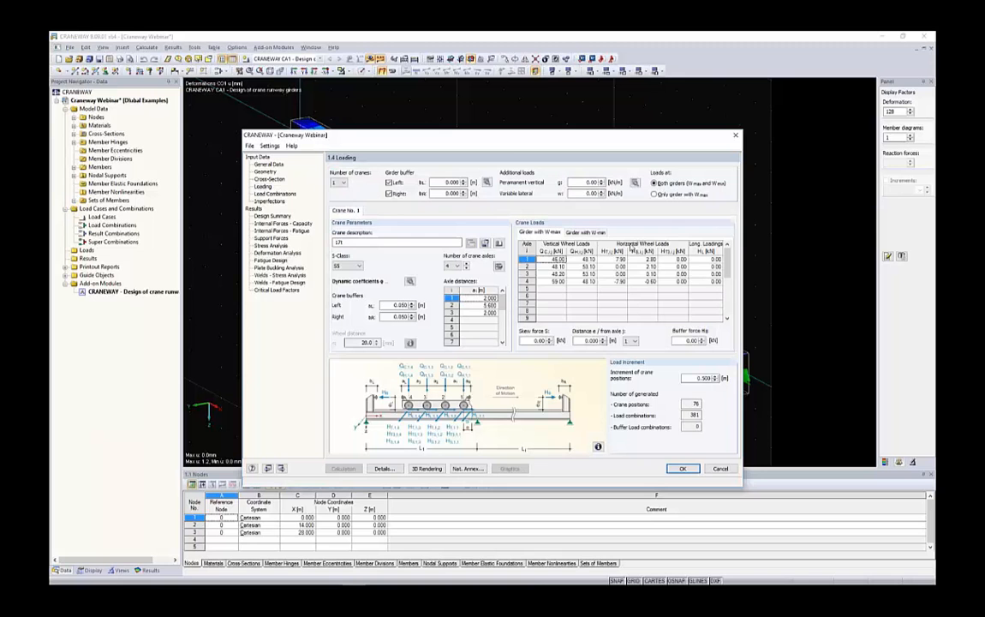
- Compare the horizontal wheel loads and skew force S between the girders with W max and W min
{"action": "left_click_drag", "start_coordinate": [615, 258], "coordinate": [683, 282]}
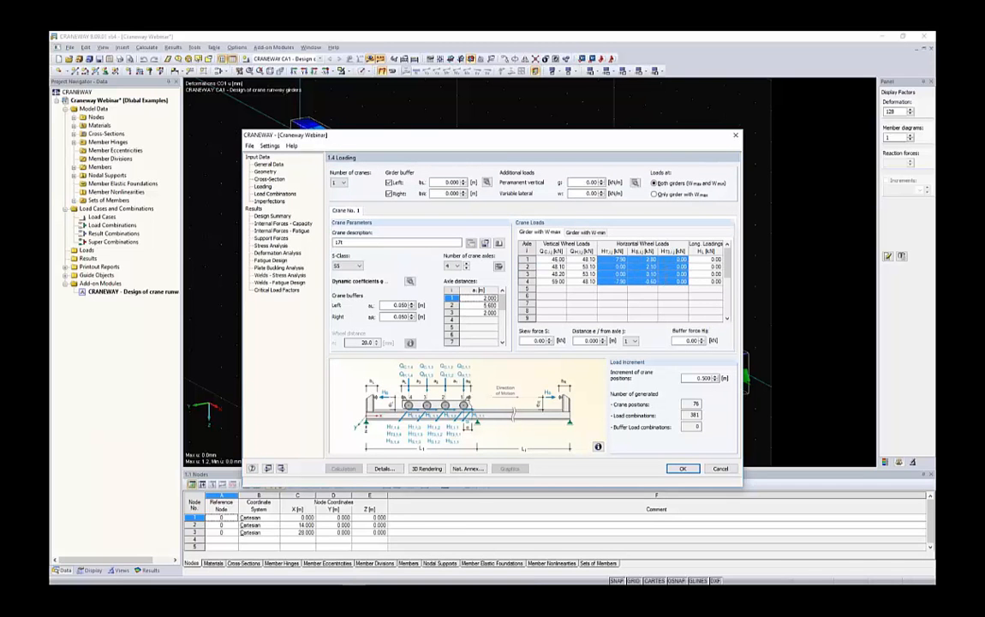
{"action": "left_click", "coordinate": [545, 233]}
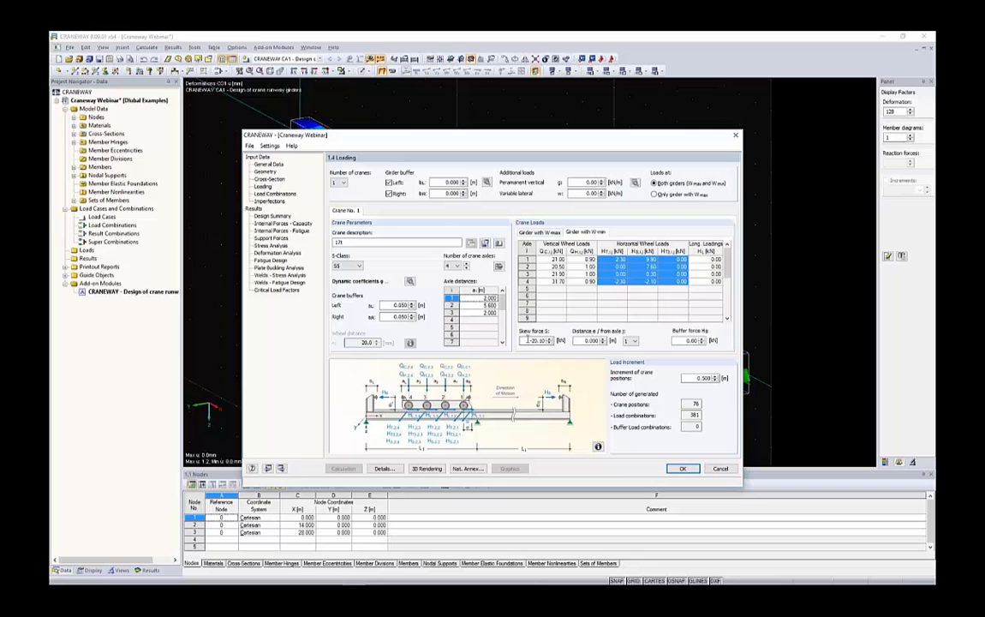
{"action": "left_click", "coordinate": [536, 340]}
{"action": "left_click", "coordinate": [546, 233]}
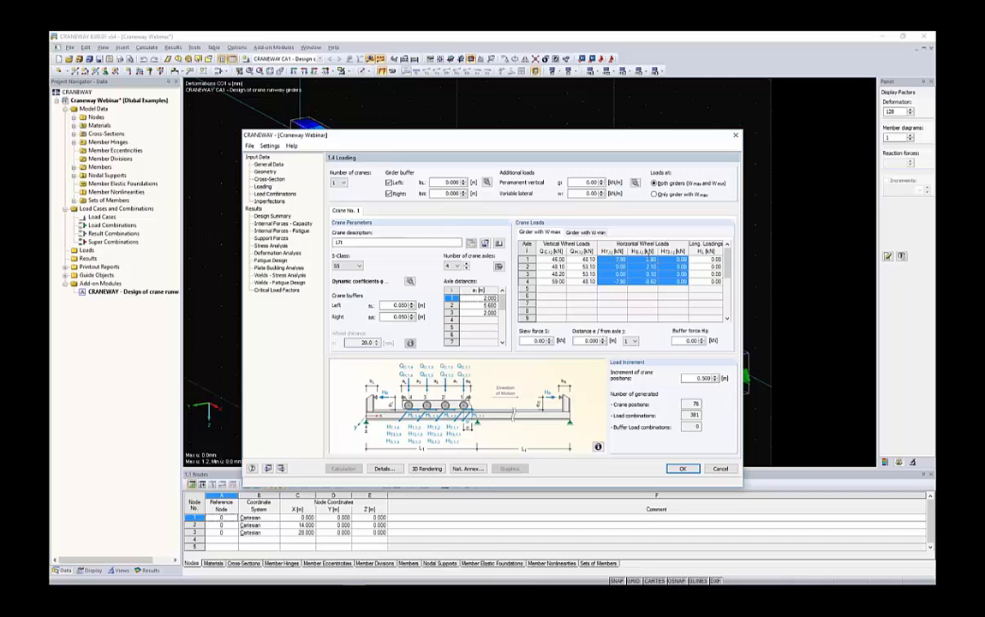
{"action": "left_click", "coordinate": [533, 341]}
{"action": "left_click", "coordinate": [585, 232]}
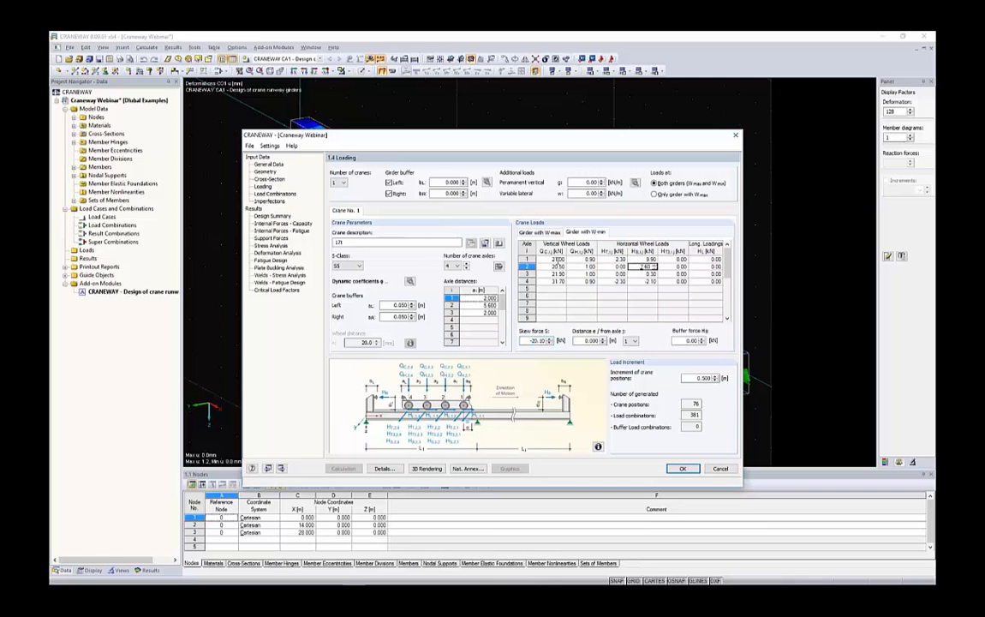
- Review the full wheel load tables and skew force of both girders, and return to the general data
{"action": "left_click_drag", "start_coordinate": [557, 259], "coordinate": [681, 281]}
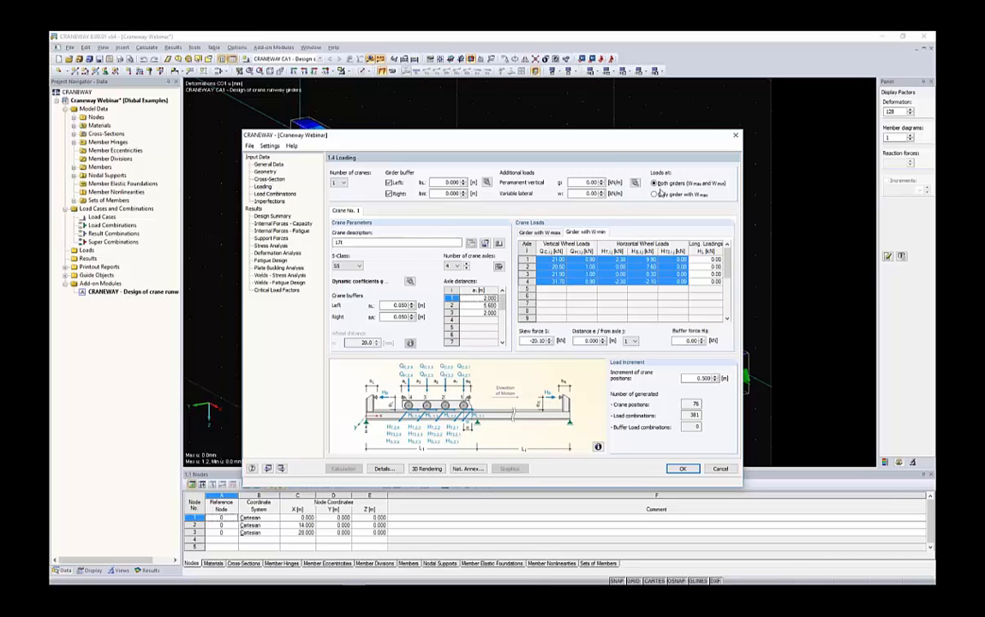
{"action": "left_click", "coordinate": [540, 232]}
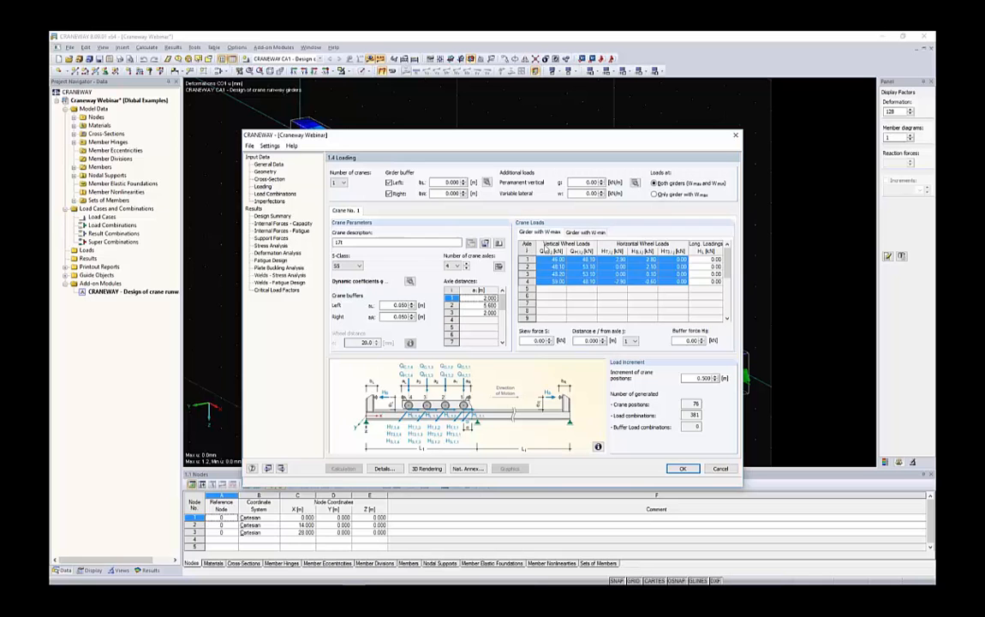
{"action": "left_click", "coordinate": [559, 304]}
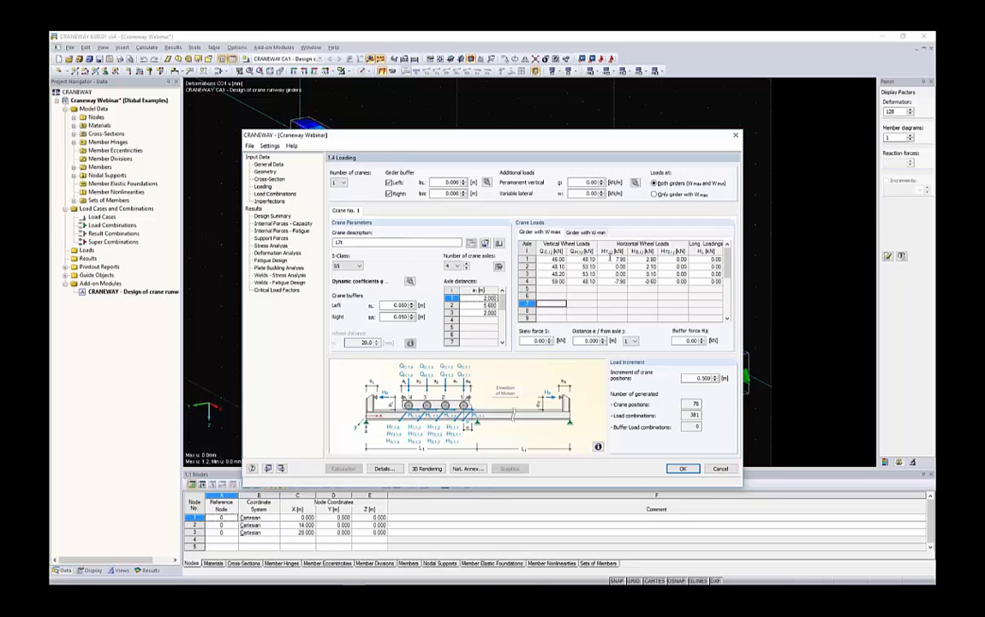
{"action": "left_click_drag", "start_coordinate": [615, 259], "coordinate": [653, 282]}
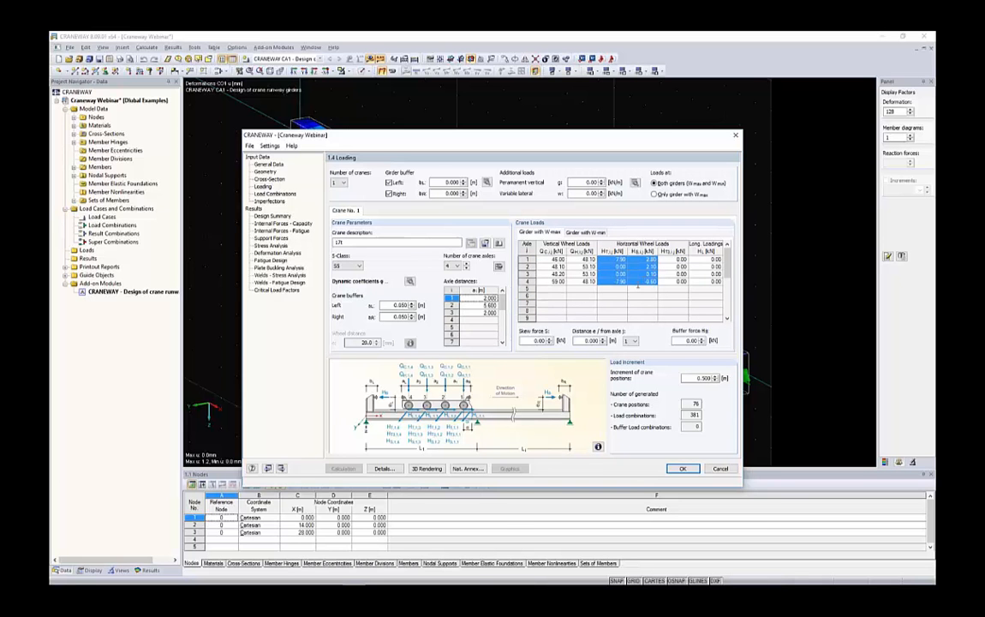
{"action": "left_click", "coordinate": [538, 340]}
{"action": "left_click", "coordinate": [585, 232]}
{"action": "left_click_drag", "start_coordinate": [527, 341], "coordinate": [548, 341]}
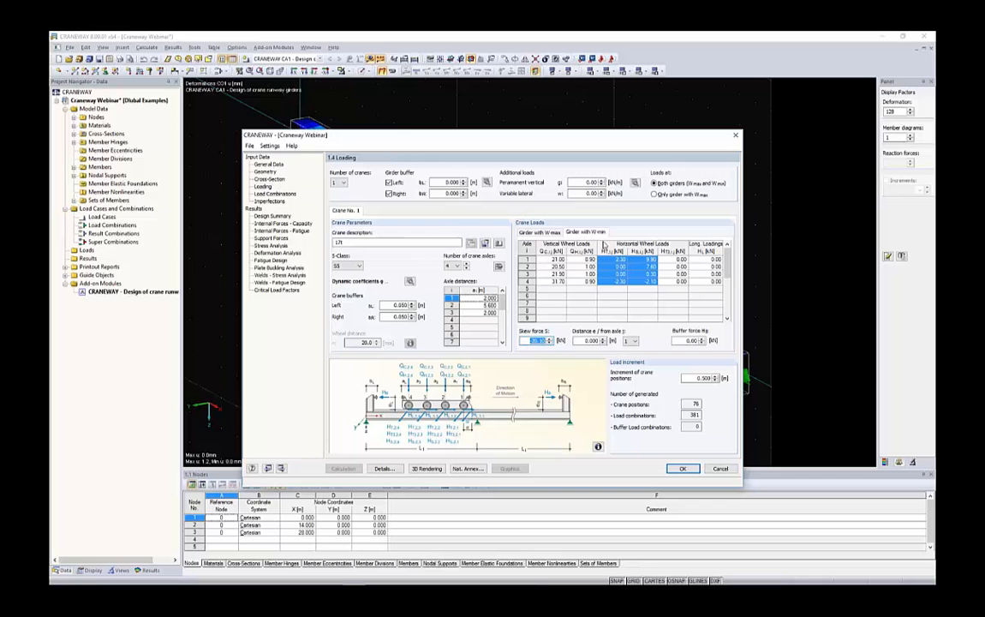
{"action": "left_click", "coordinate": [269, 165]}
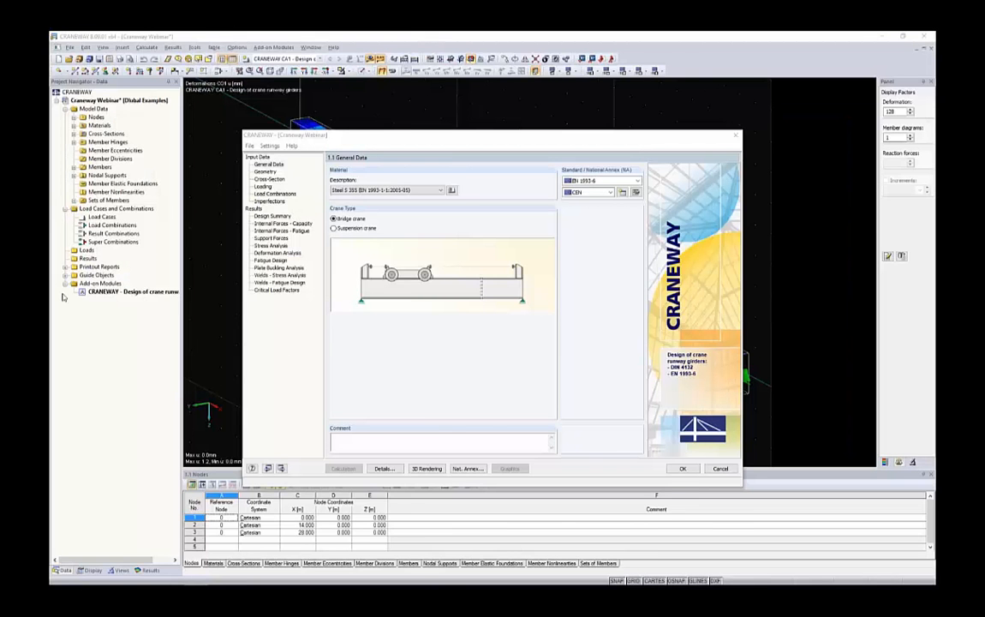
- Switch to the browser with the Dlubal website, maximize it, and open the trial version downloads to find CRANEWAY
{"action": "left_click_drag", "start_coordinate": [218, 139], "coordinate": [443, 234]}
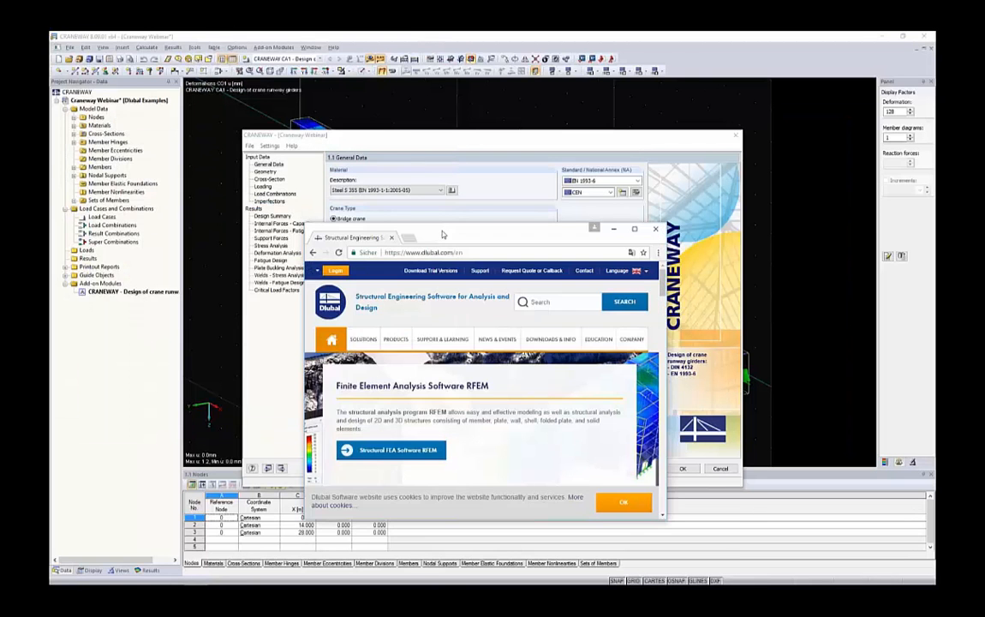
{"action": "double_click", "coordinate": [443, 234]}
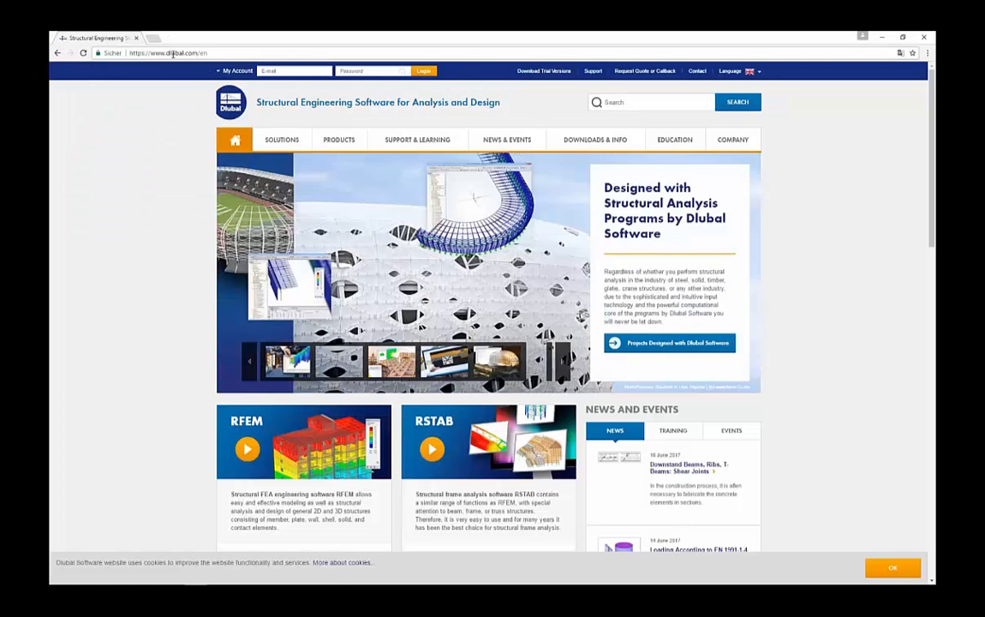
{"action": "mouse_move", "coordinate": [662, 141]}
{"action": "mouse_move", "coordinate": [568, 137]}
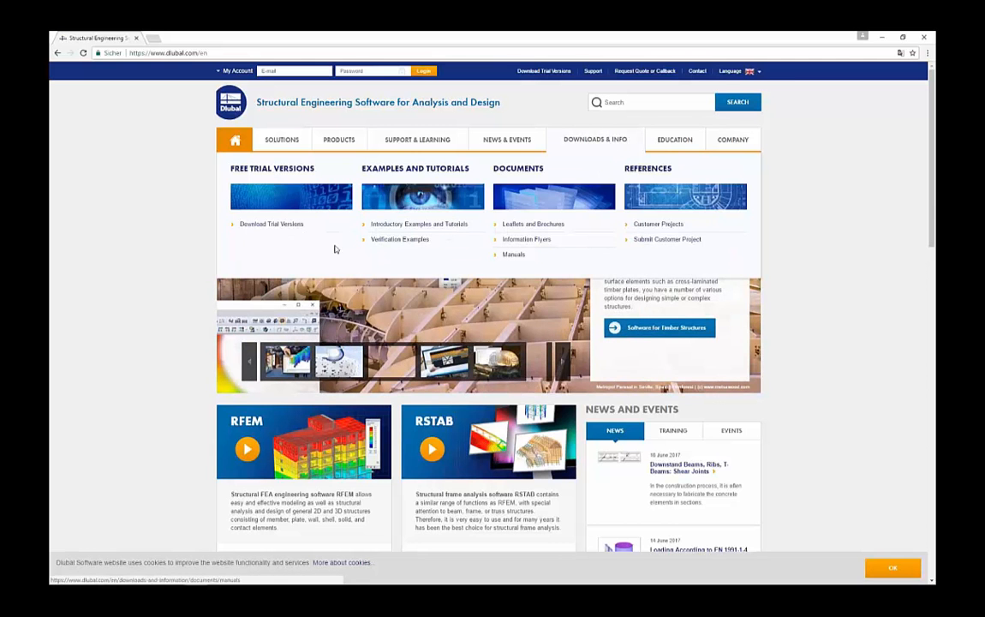
{"action": "left_click", "coordinate": [296, 223]}
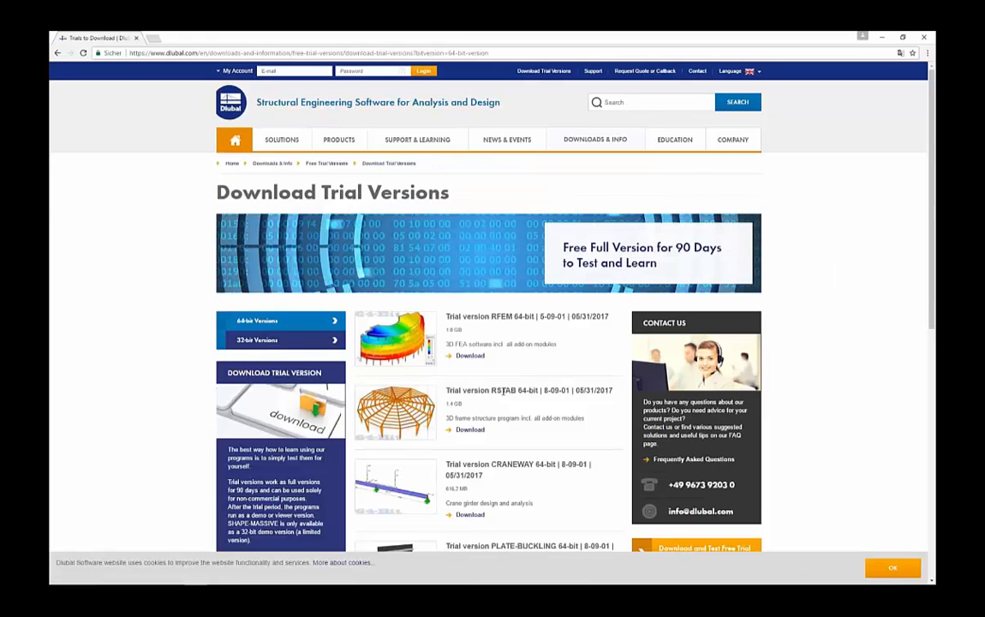
{"action": "scroll", "coordinate": [504, 298], "scroll_direction": "down", "scroll_amount": 3}
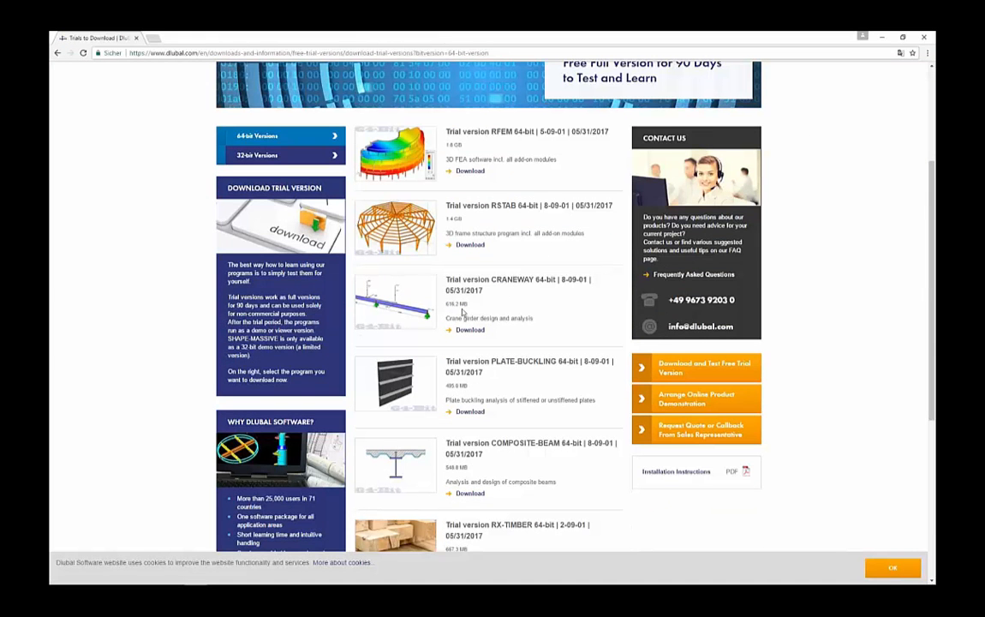